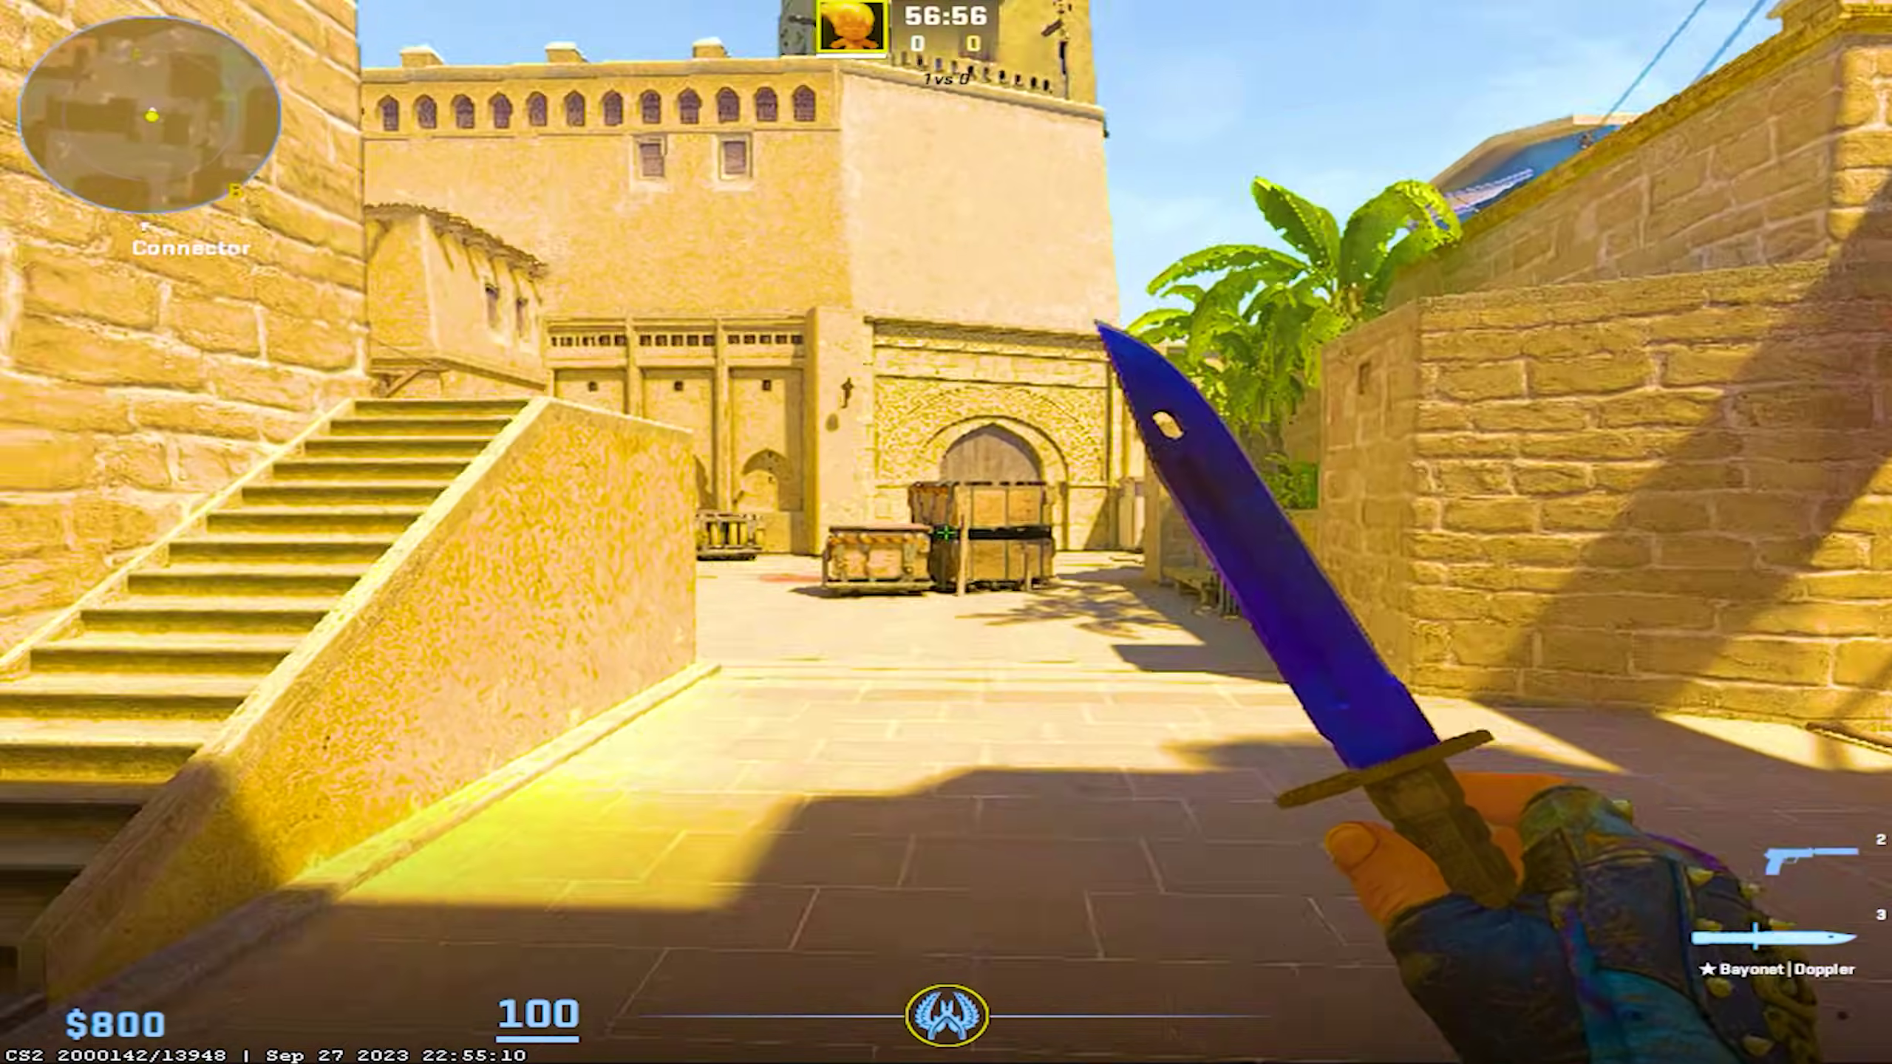
key(f)
key(w)
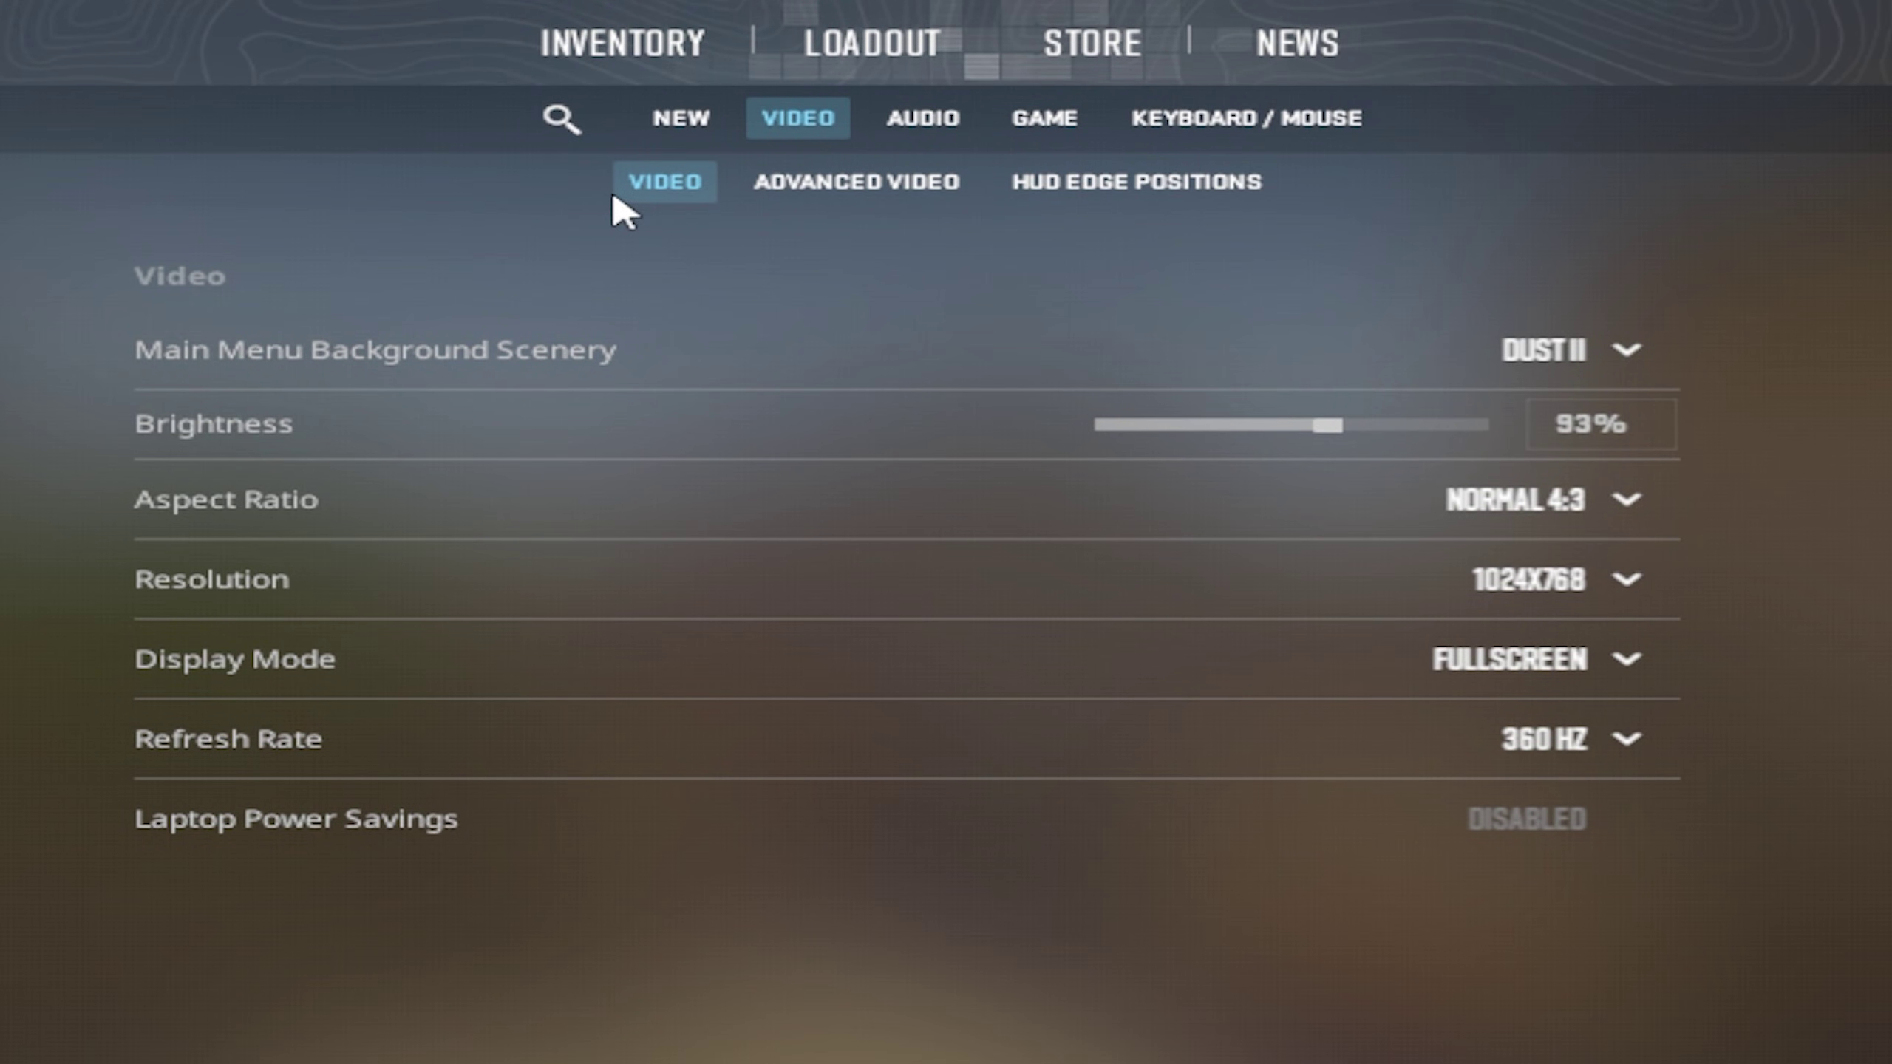
- Choose the Normal 4:3 aspect ratio in the video settings and Performance for High Dynamic Range in the advanced video settings
click(1571, 515)
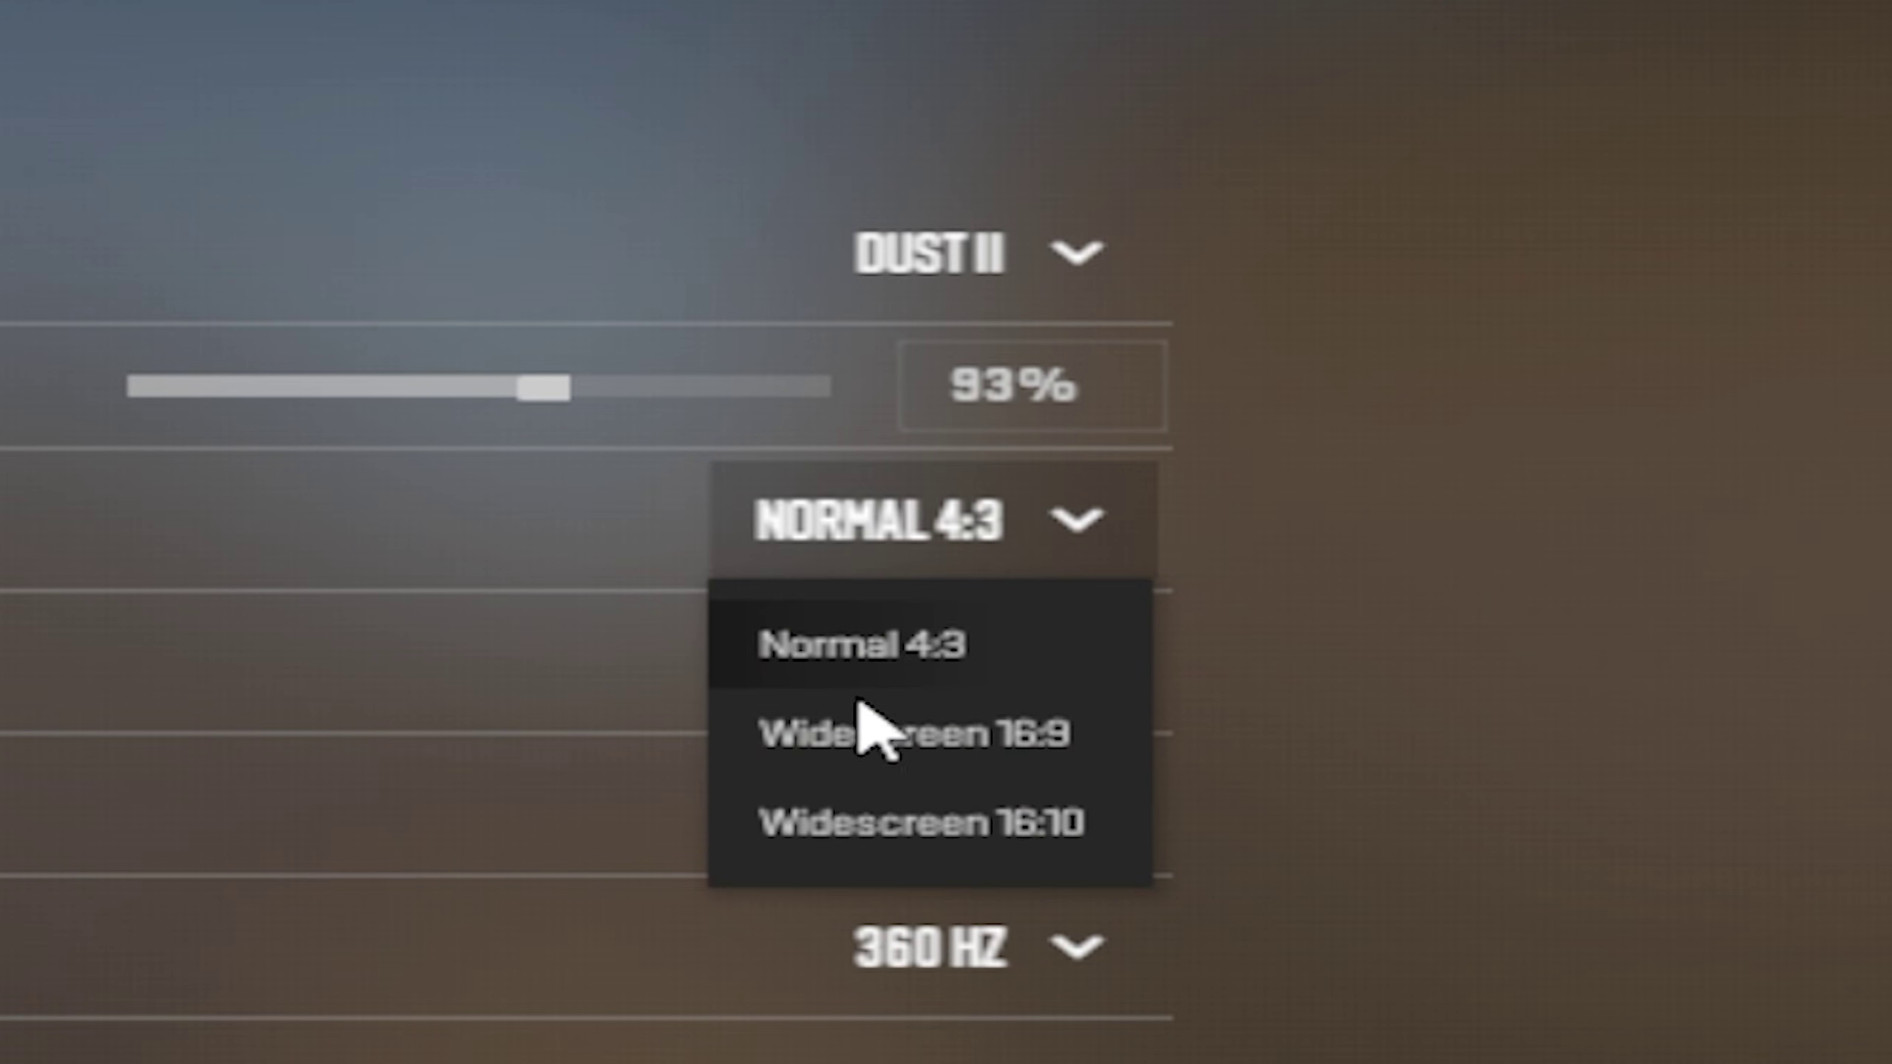
click(1266, 655)
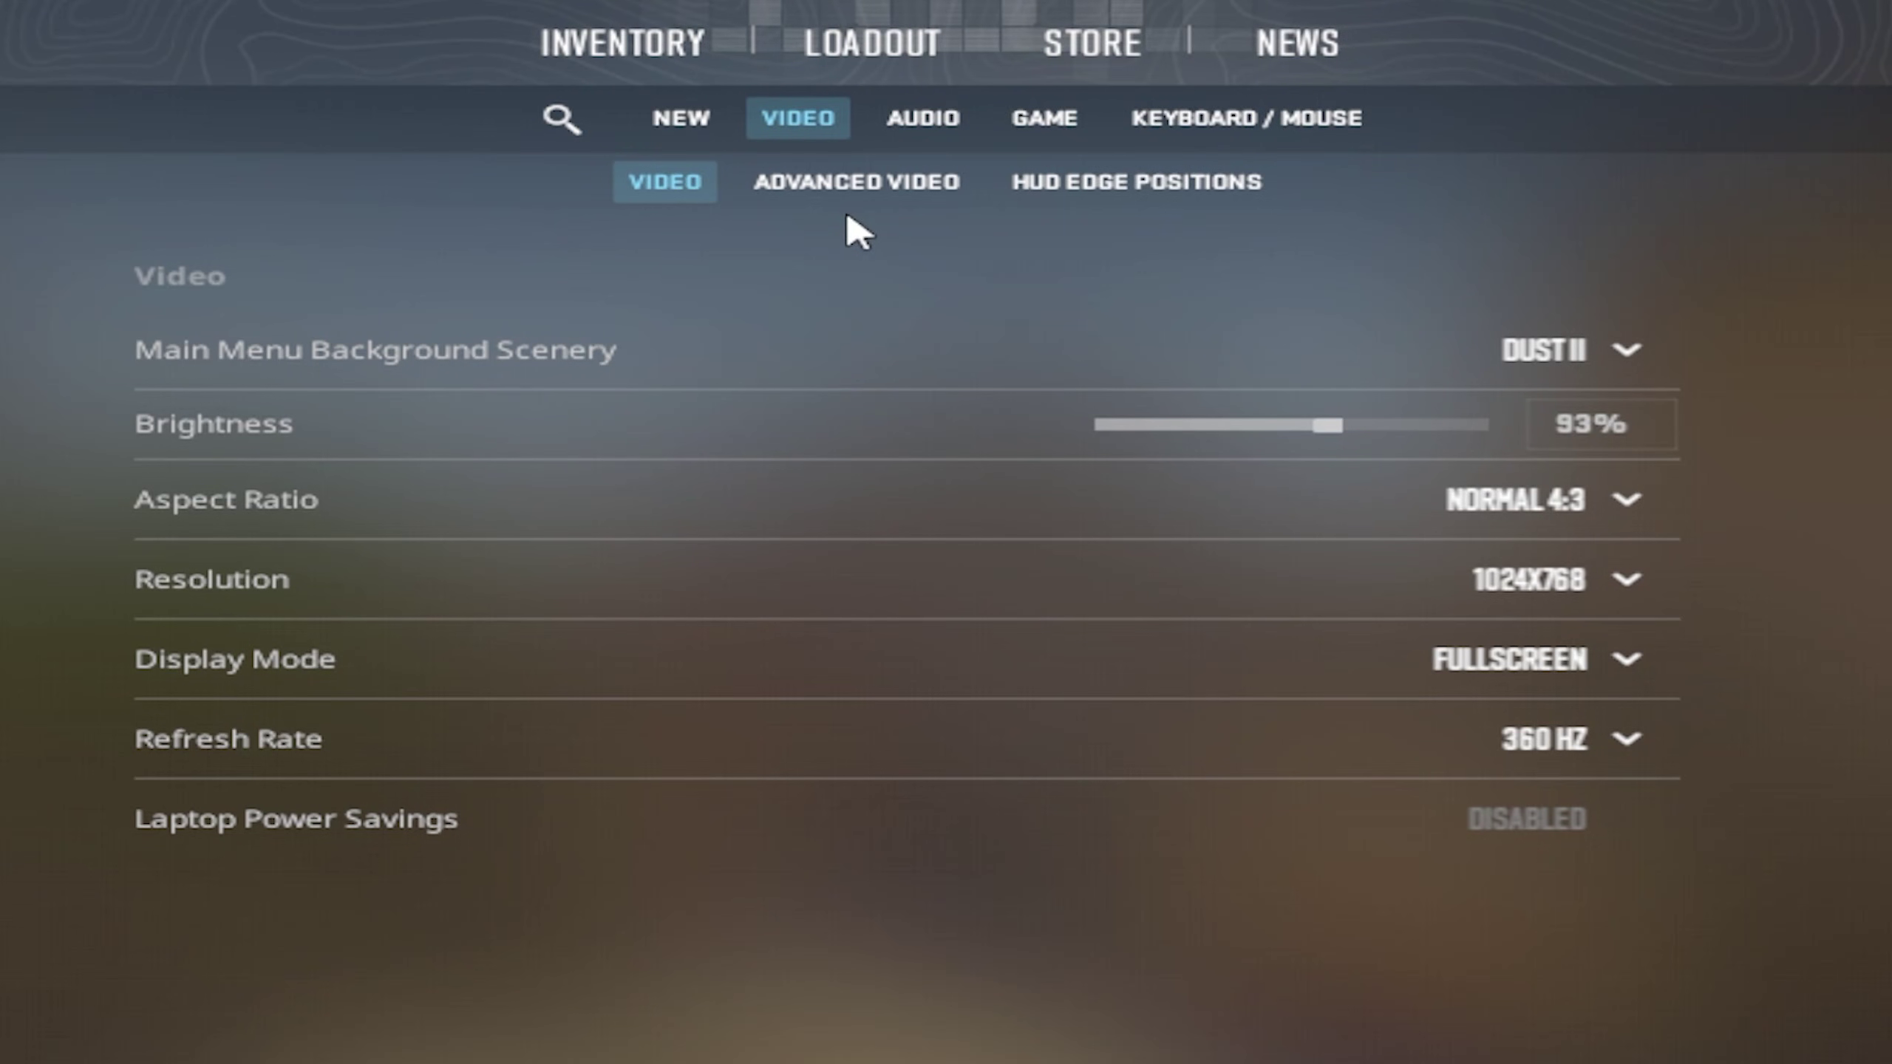
click(793, 186)
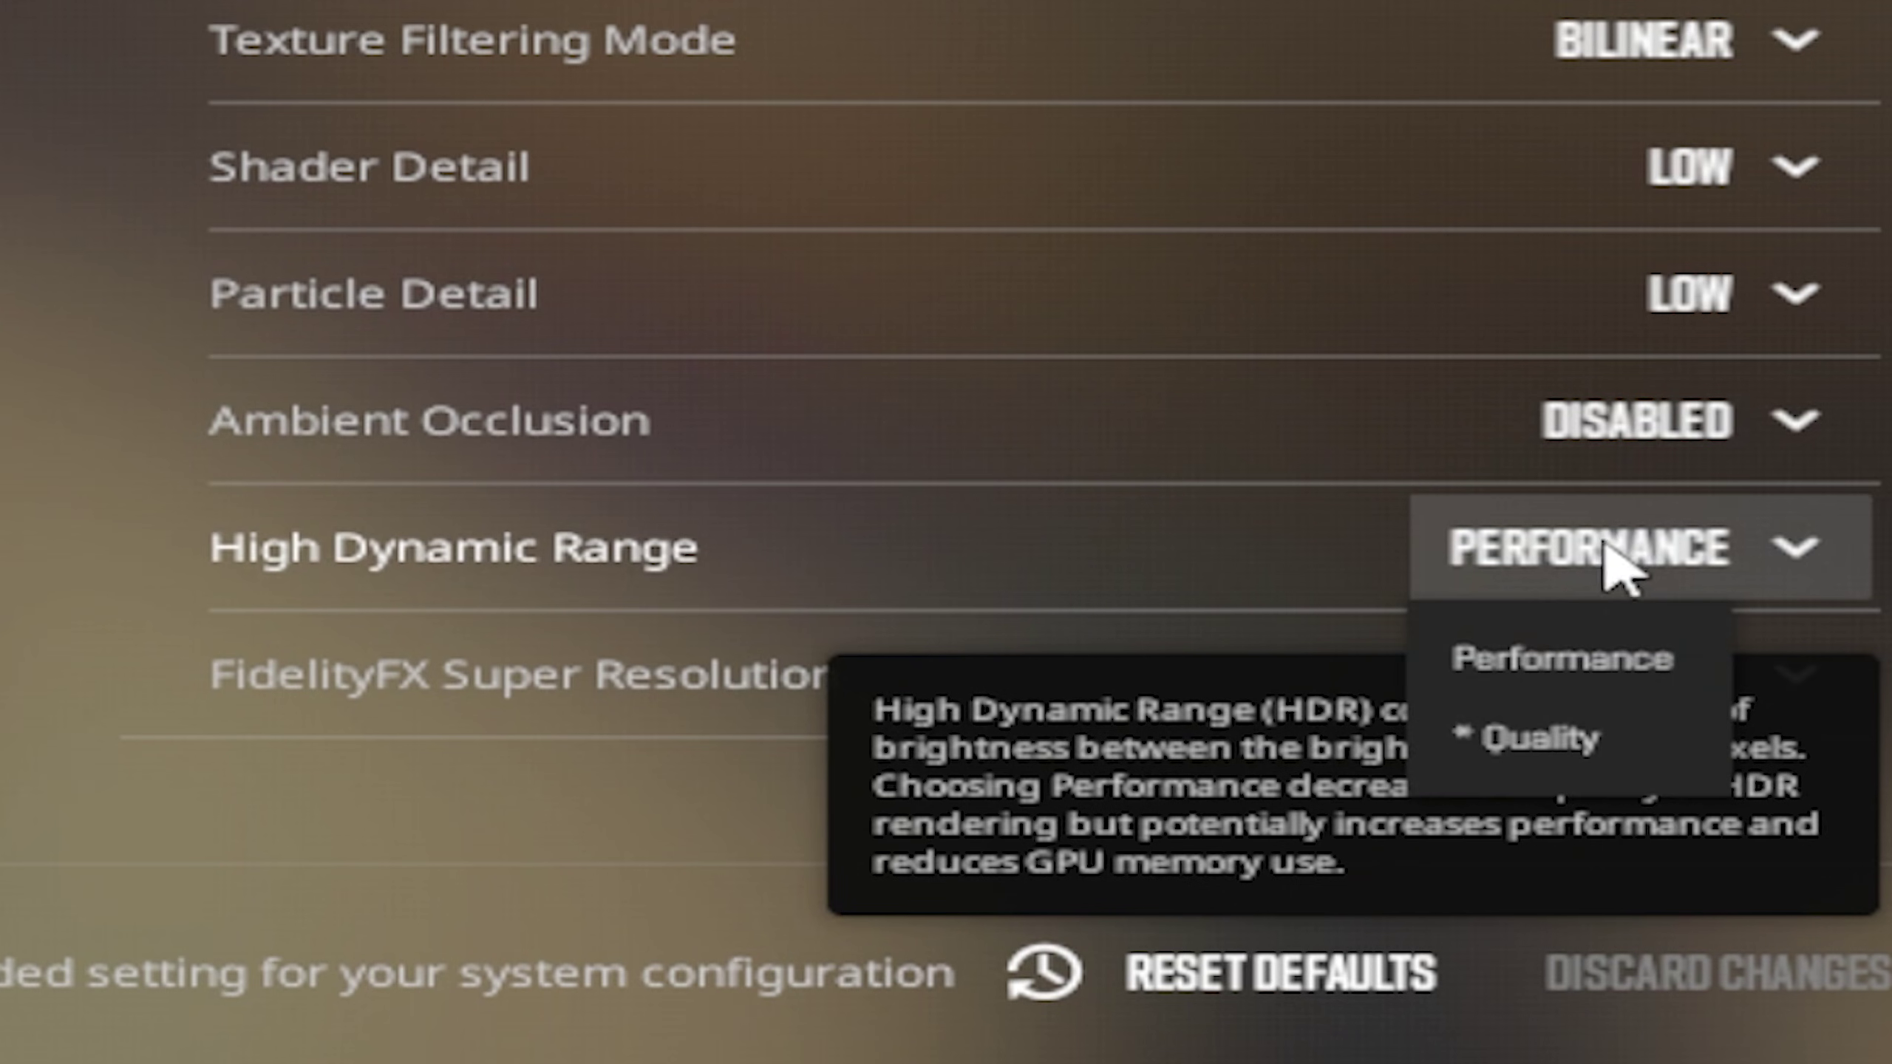
click(1422, 659)
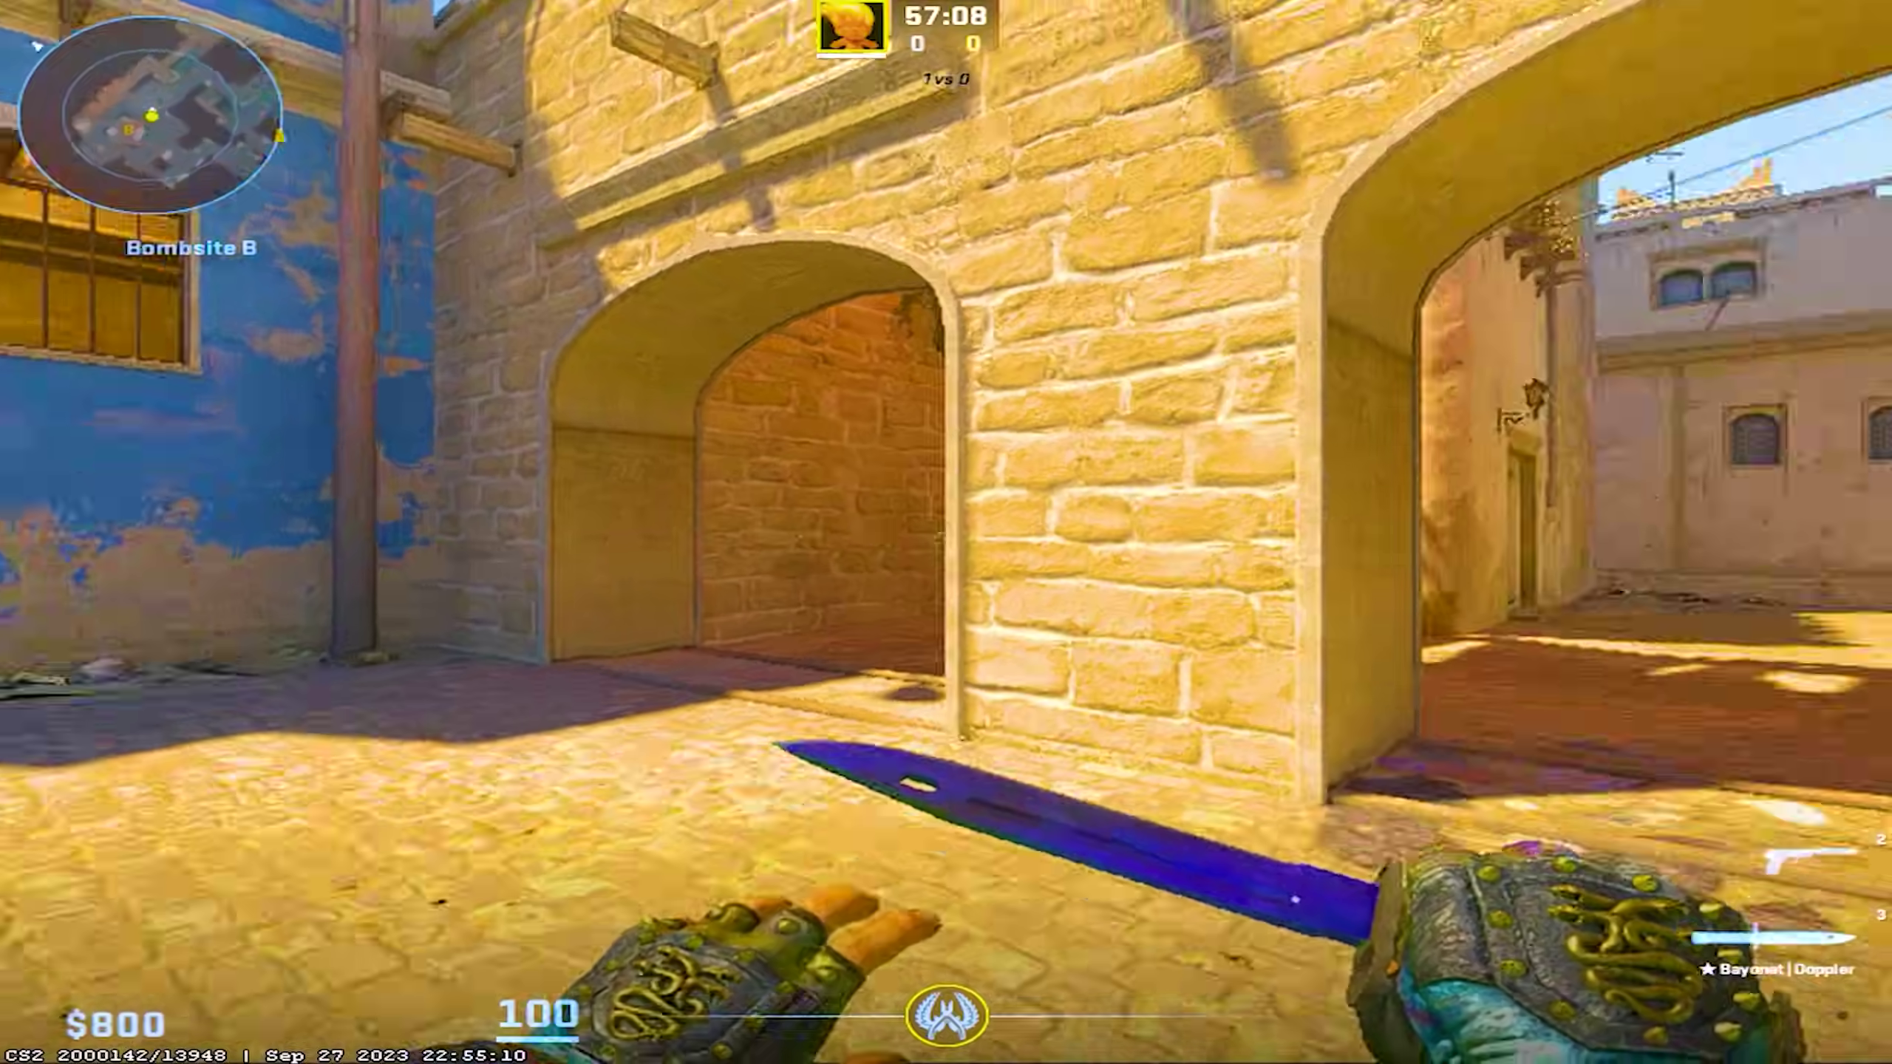
key(w)
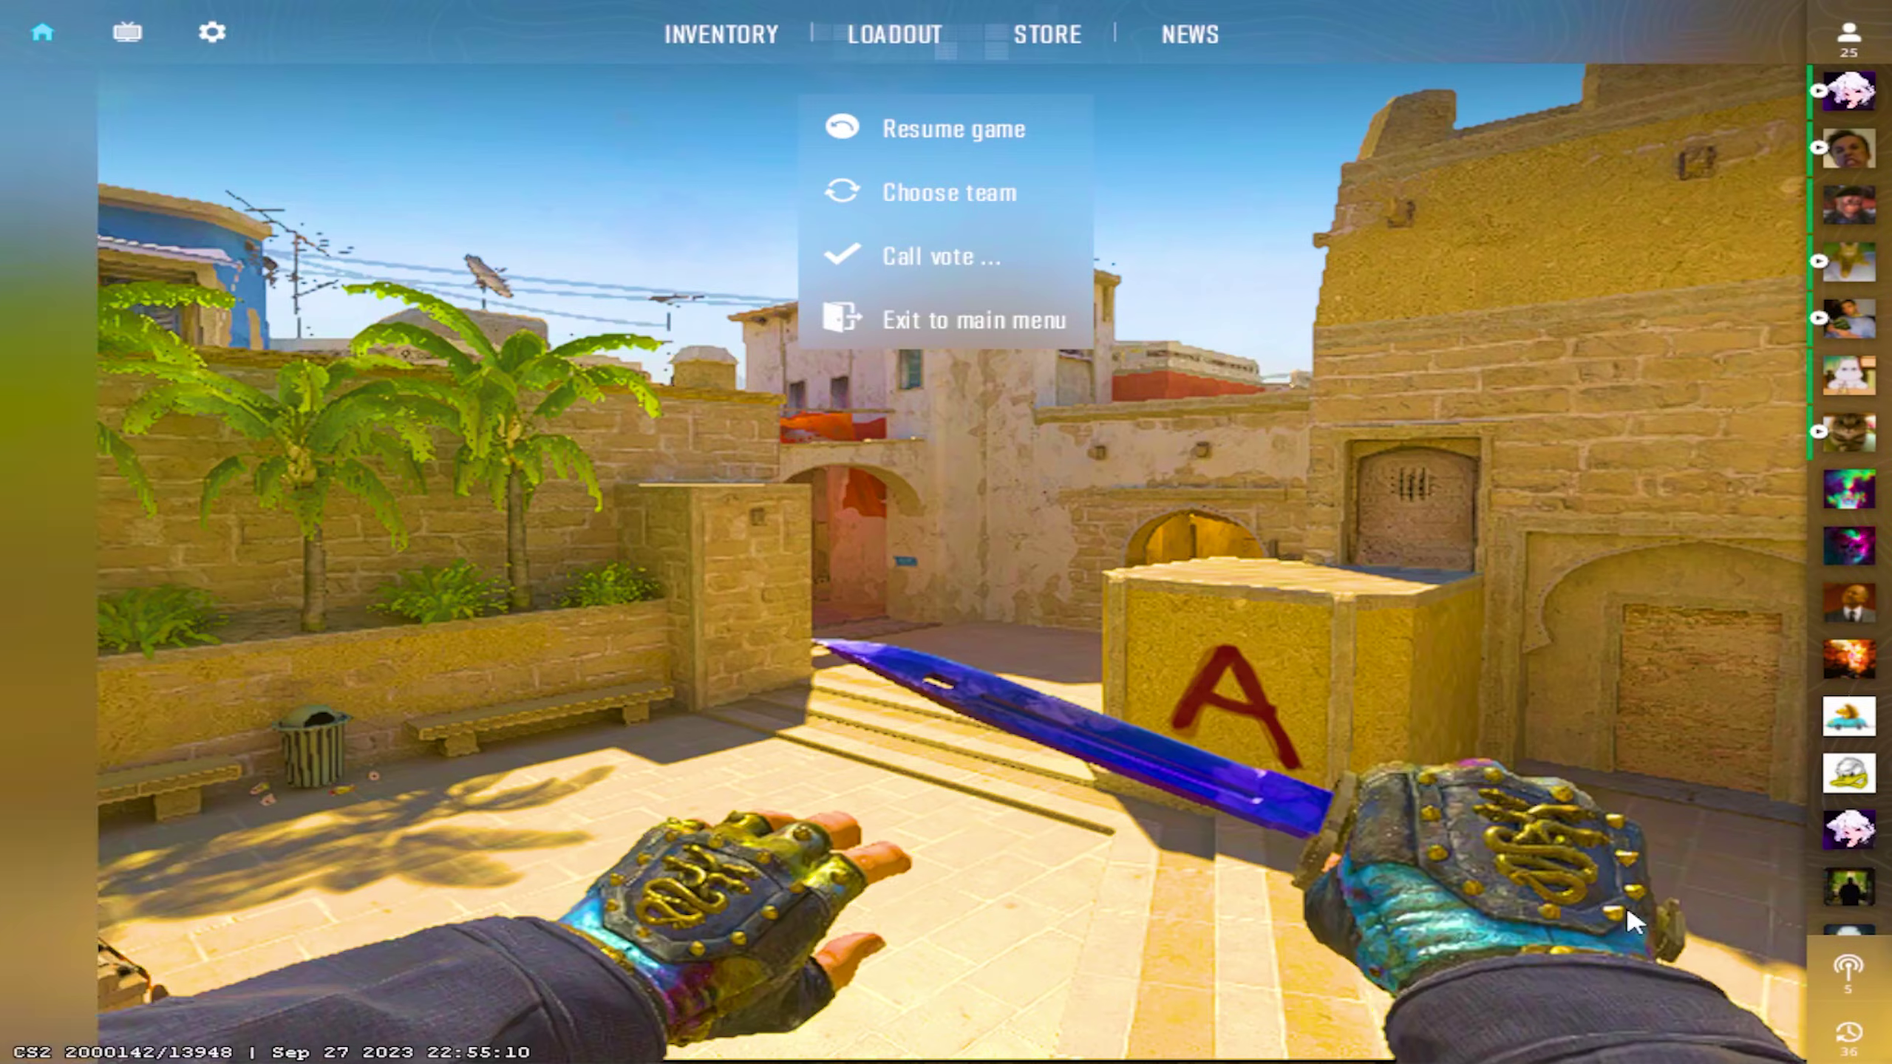
key(Escape)
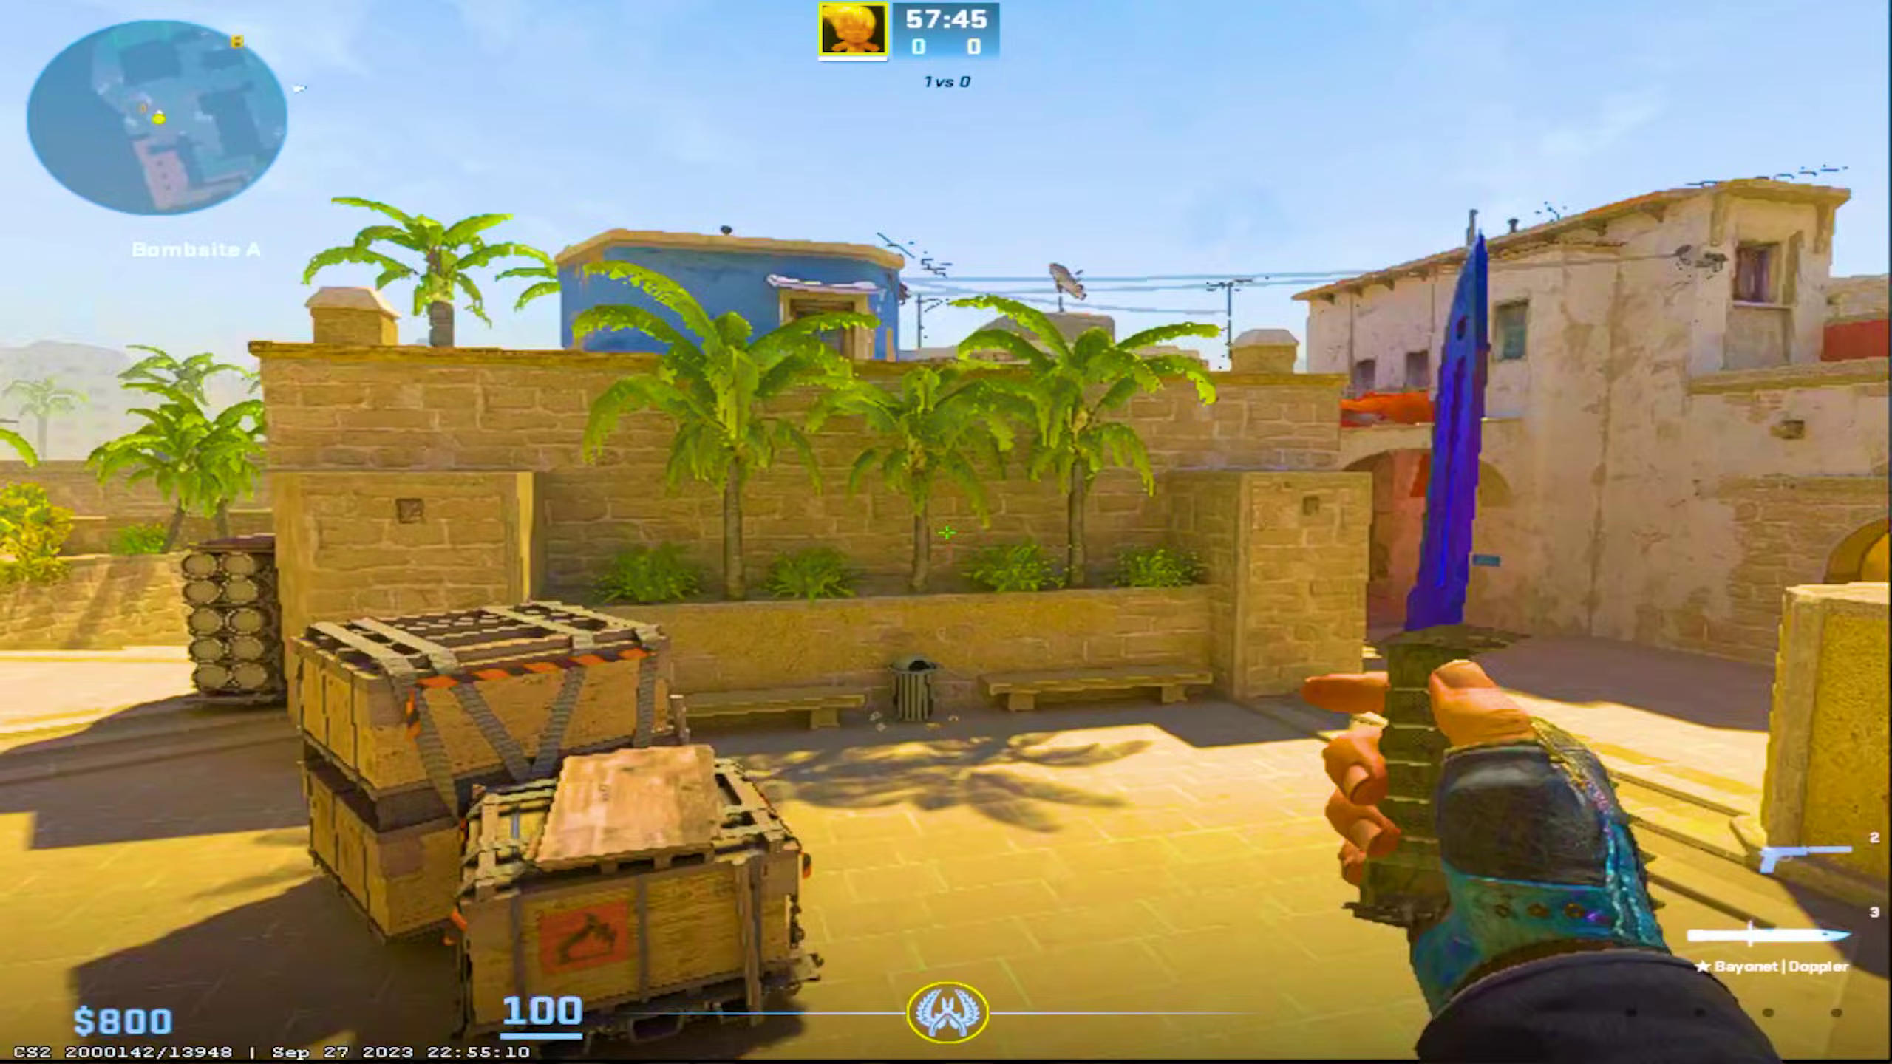
key(w)
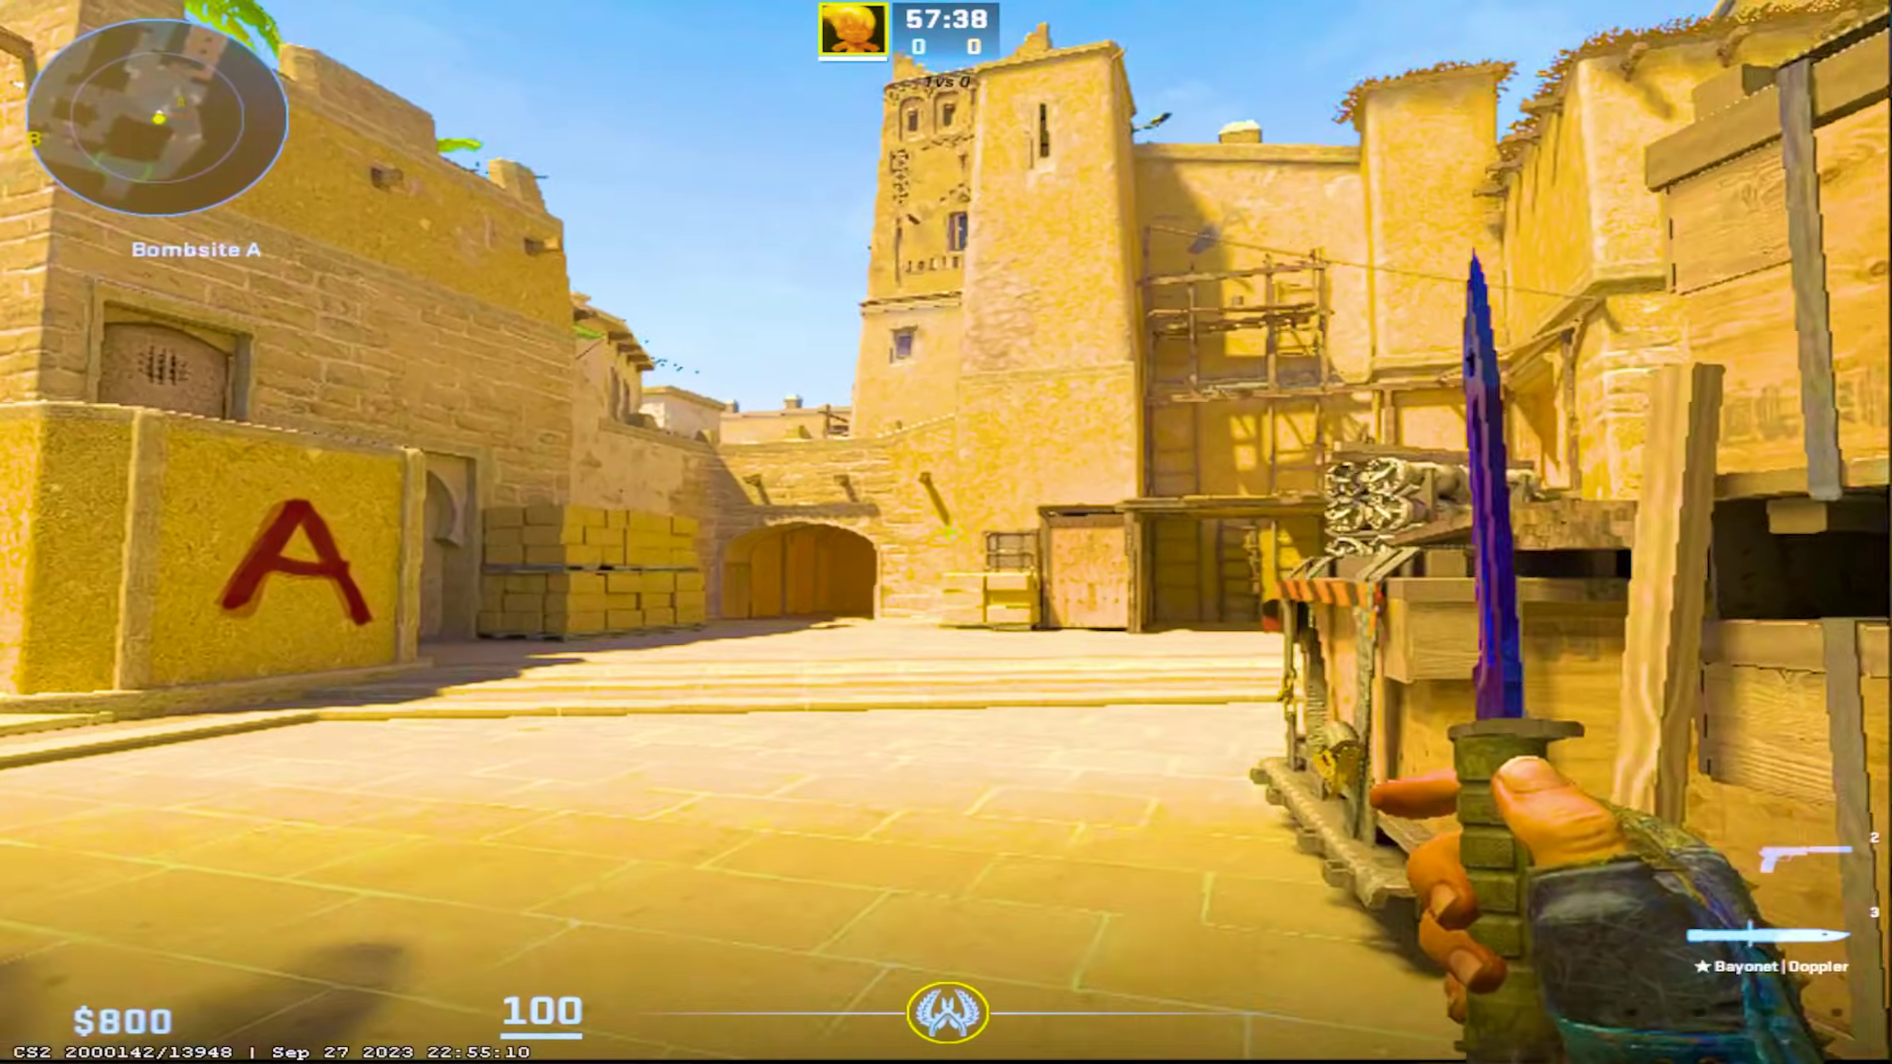
key(f)
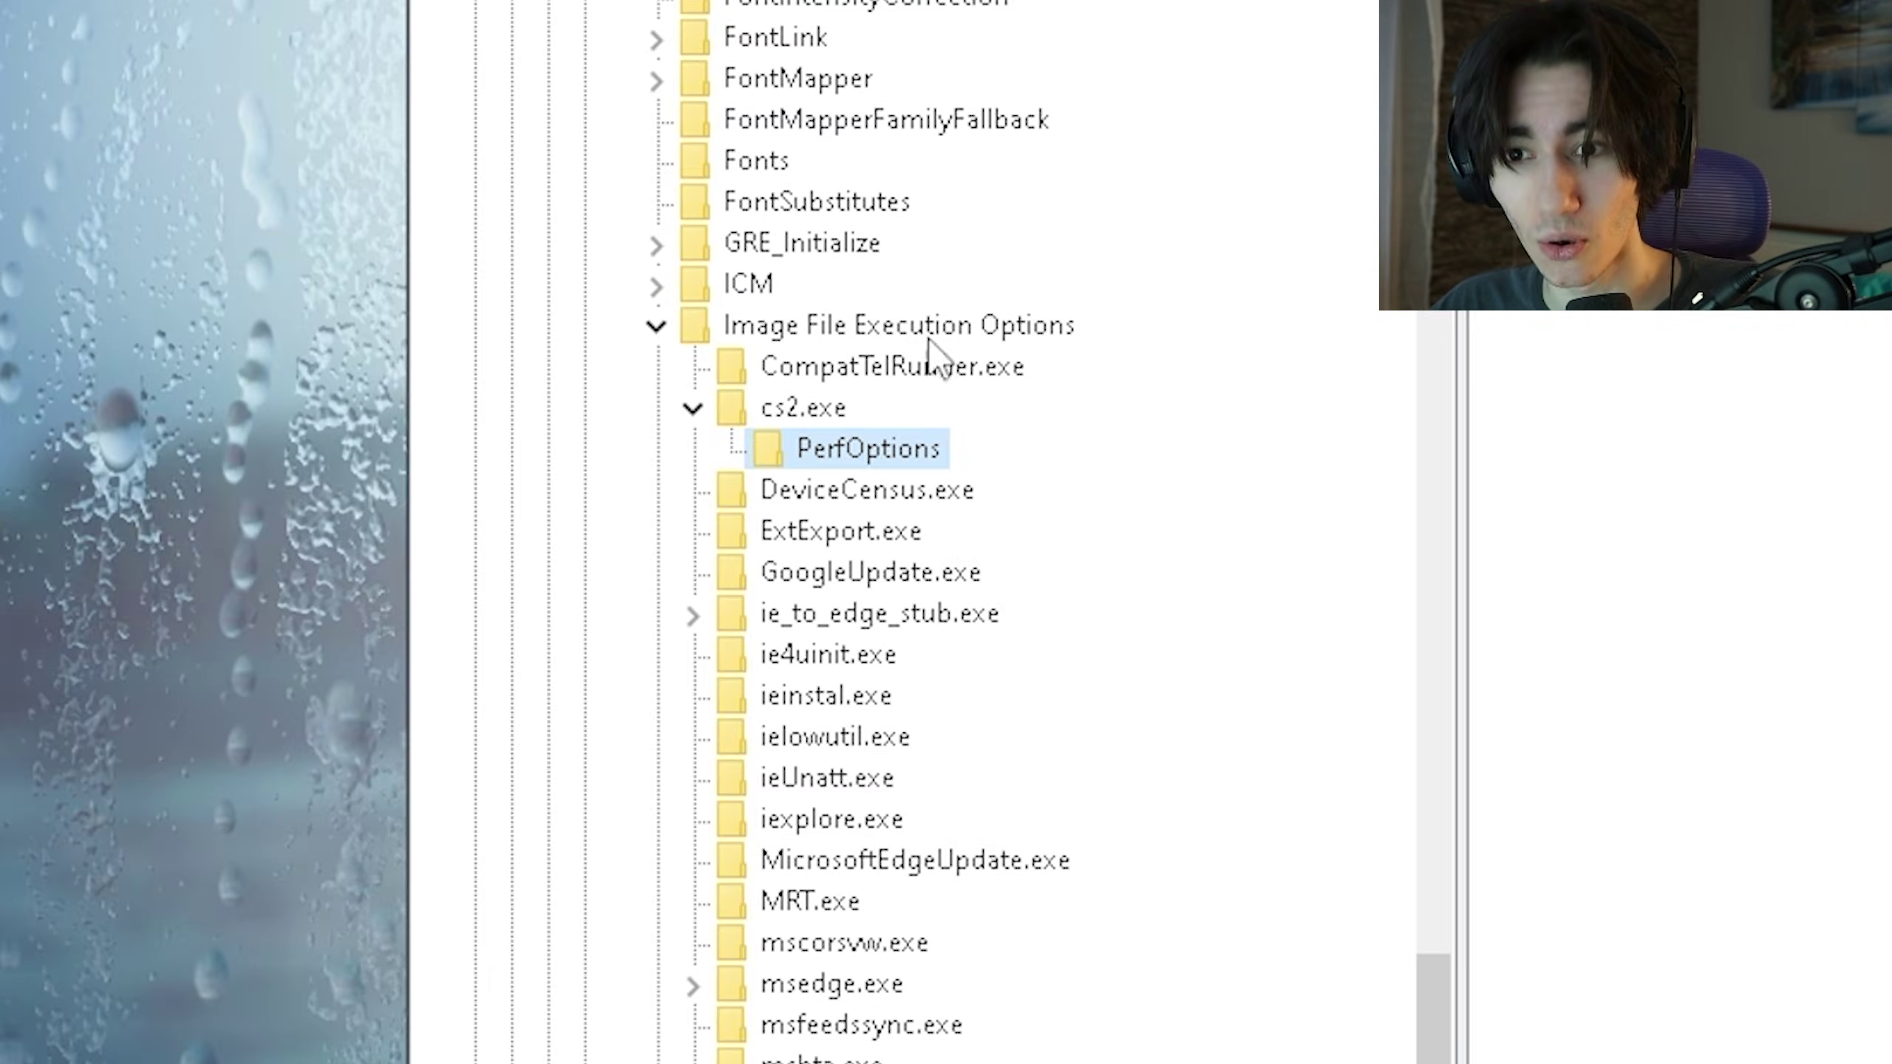
- Open Registry Editor and select the Image File Execution Options key under HKEY_LOCAL_MACHINE\SOFTWARE\Microsoft\Windows NT\CurrentVersion
key(super)
text(regedit)
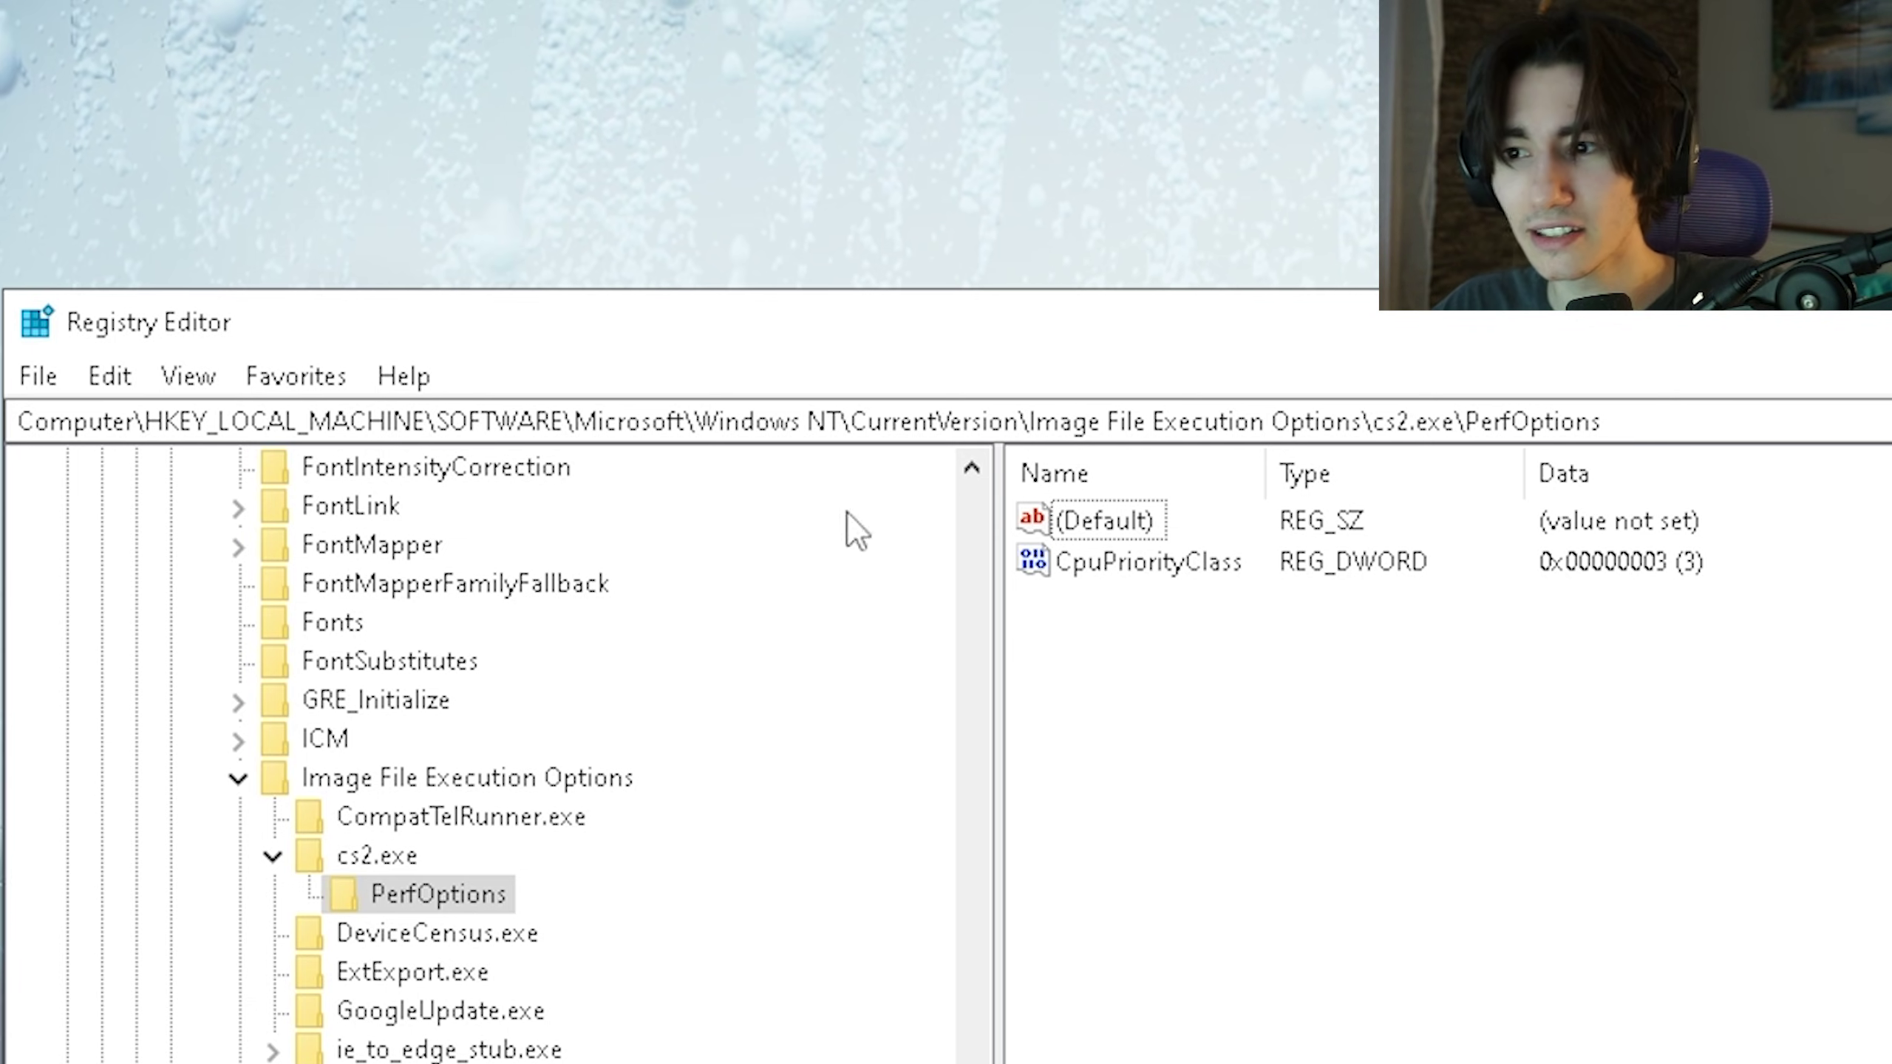
click(1806, 413)
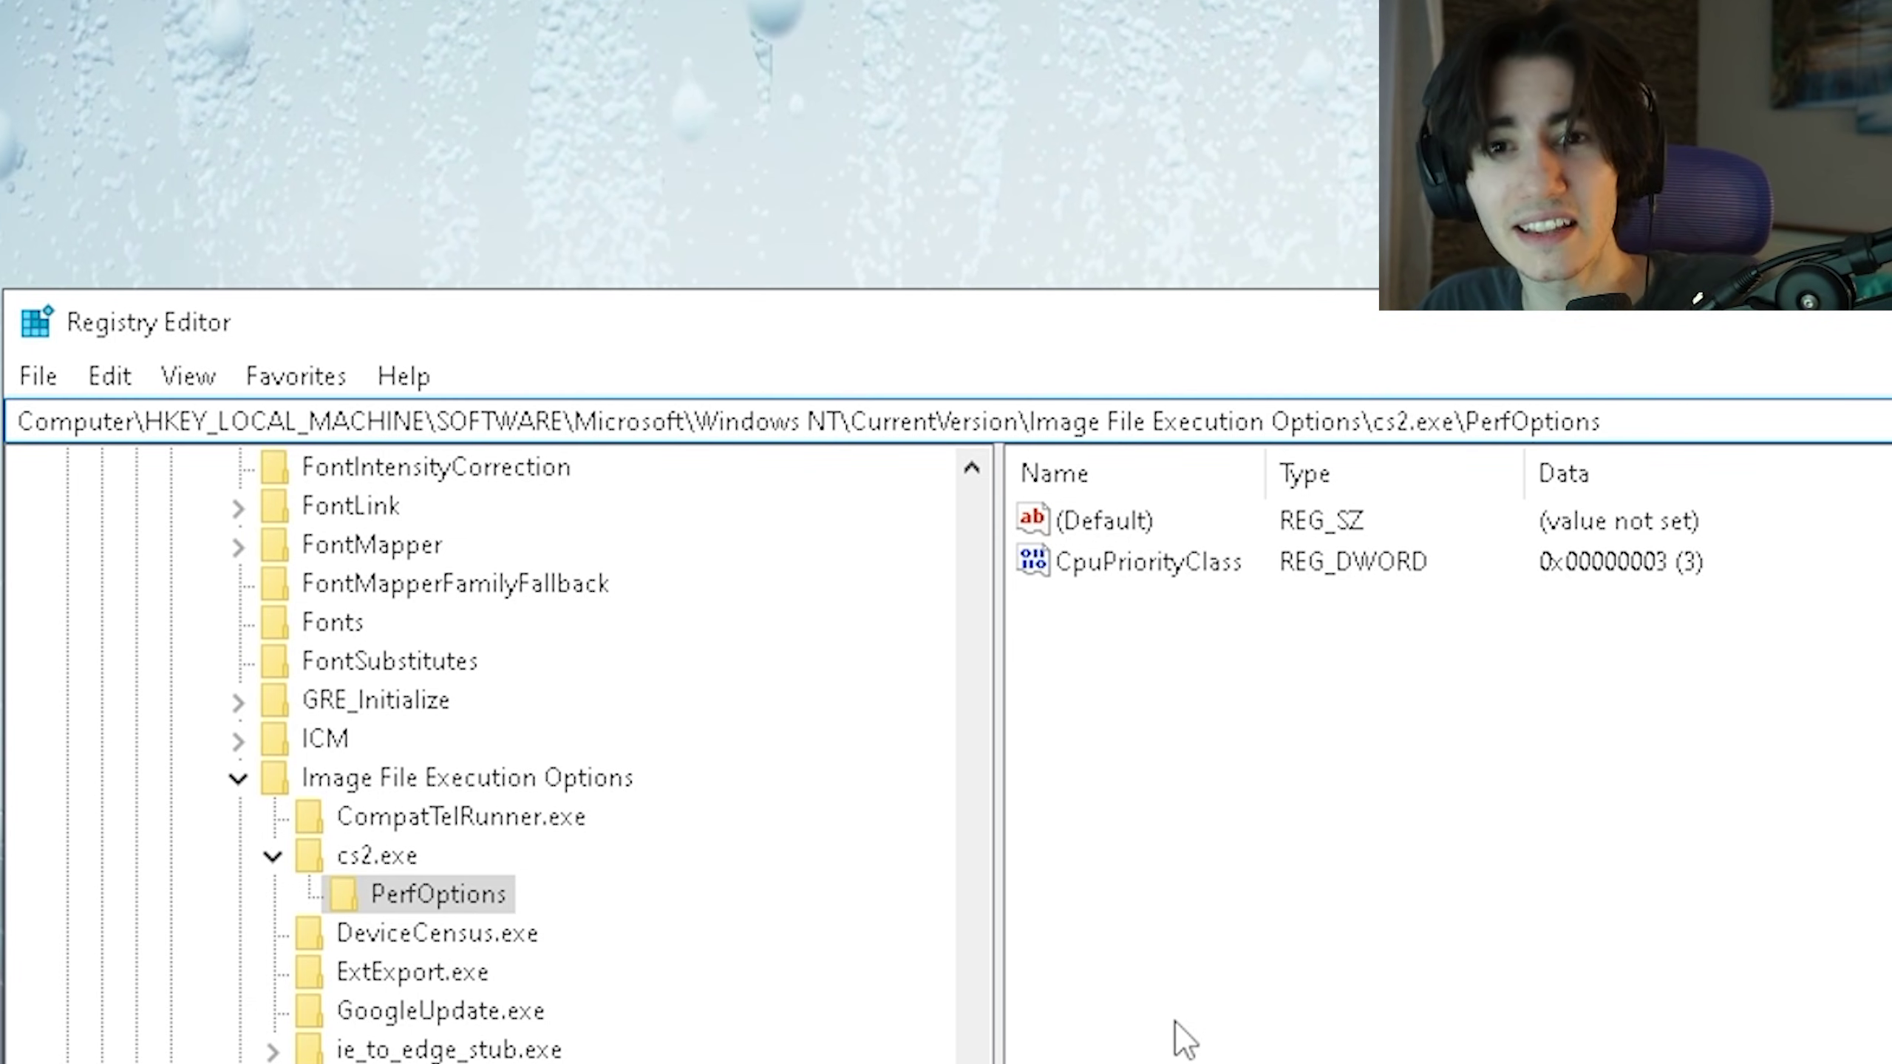
drag(1725, 420, 14, 423)
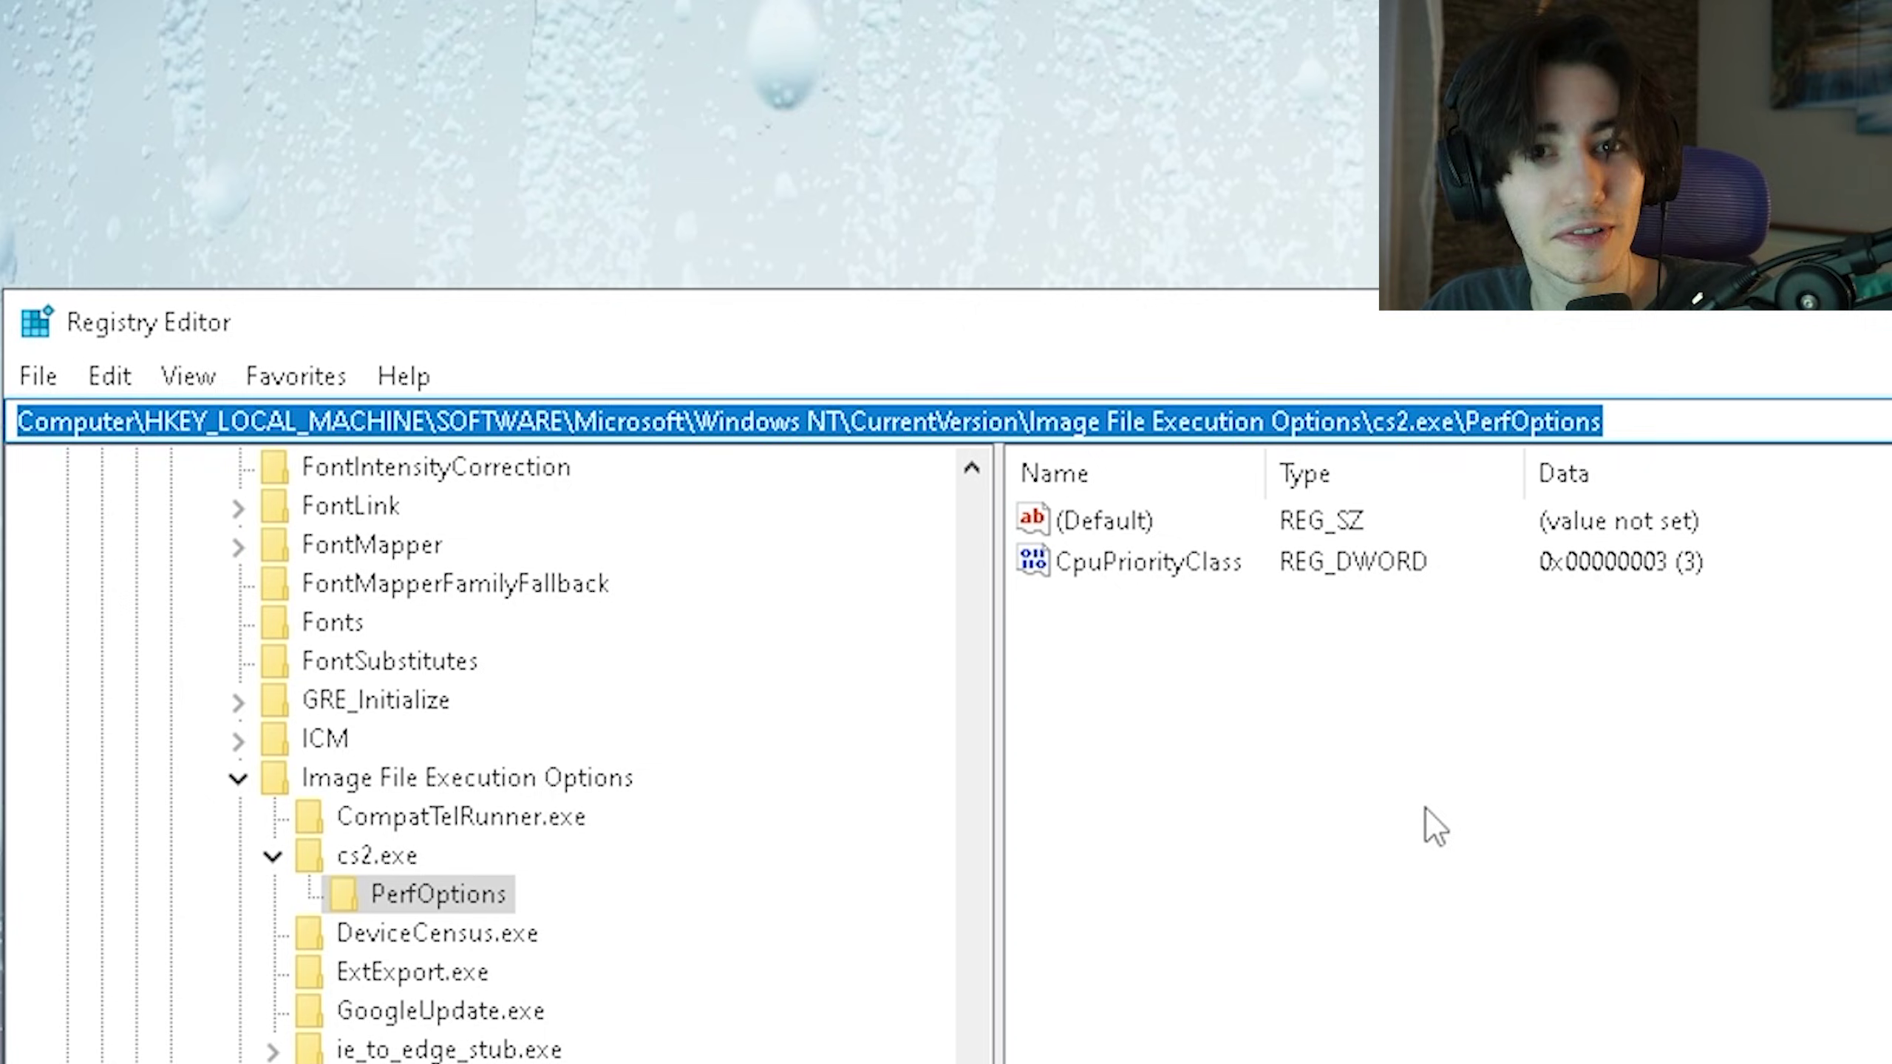
click(1424, 807)
click(467, 777)
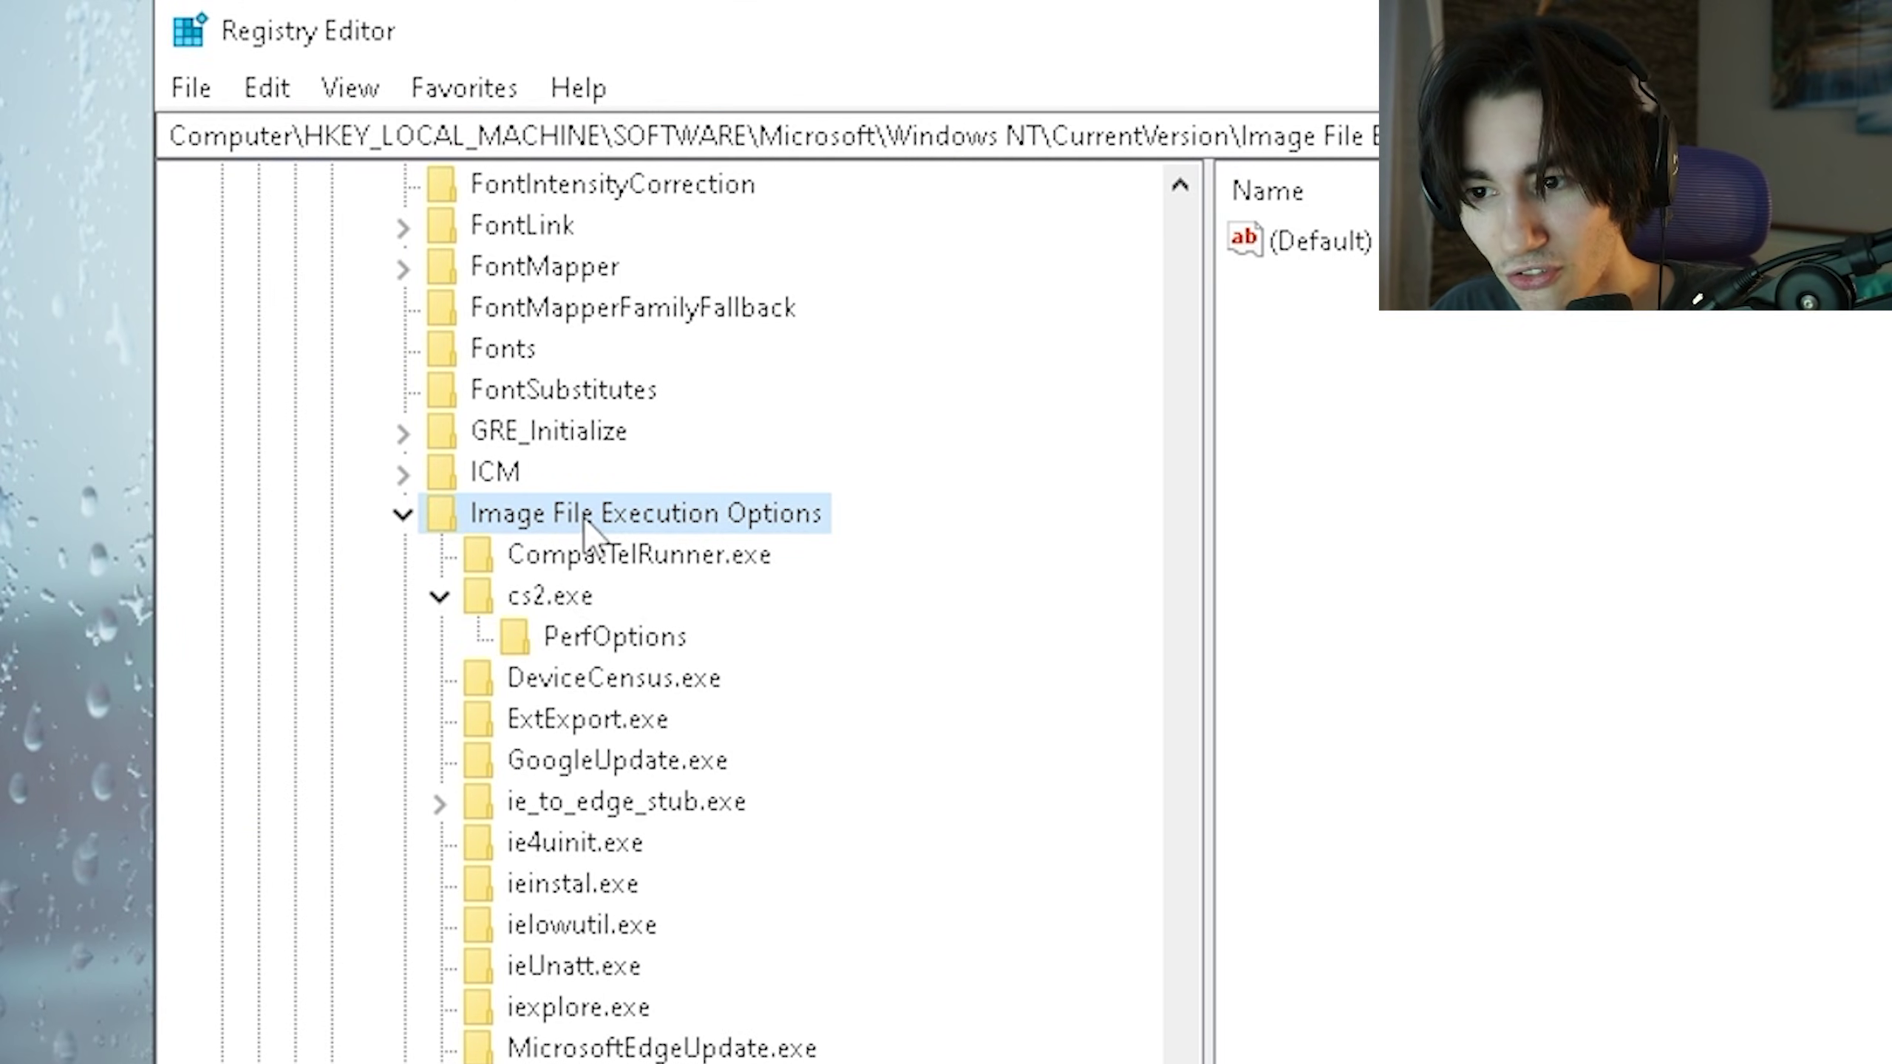
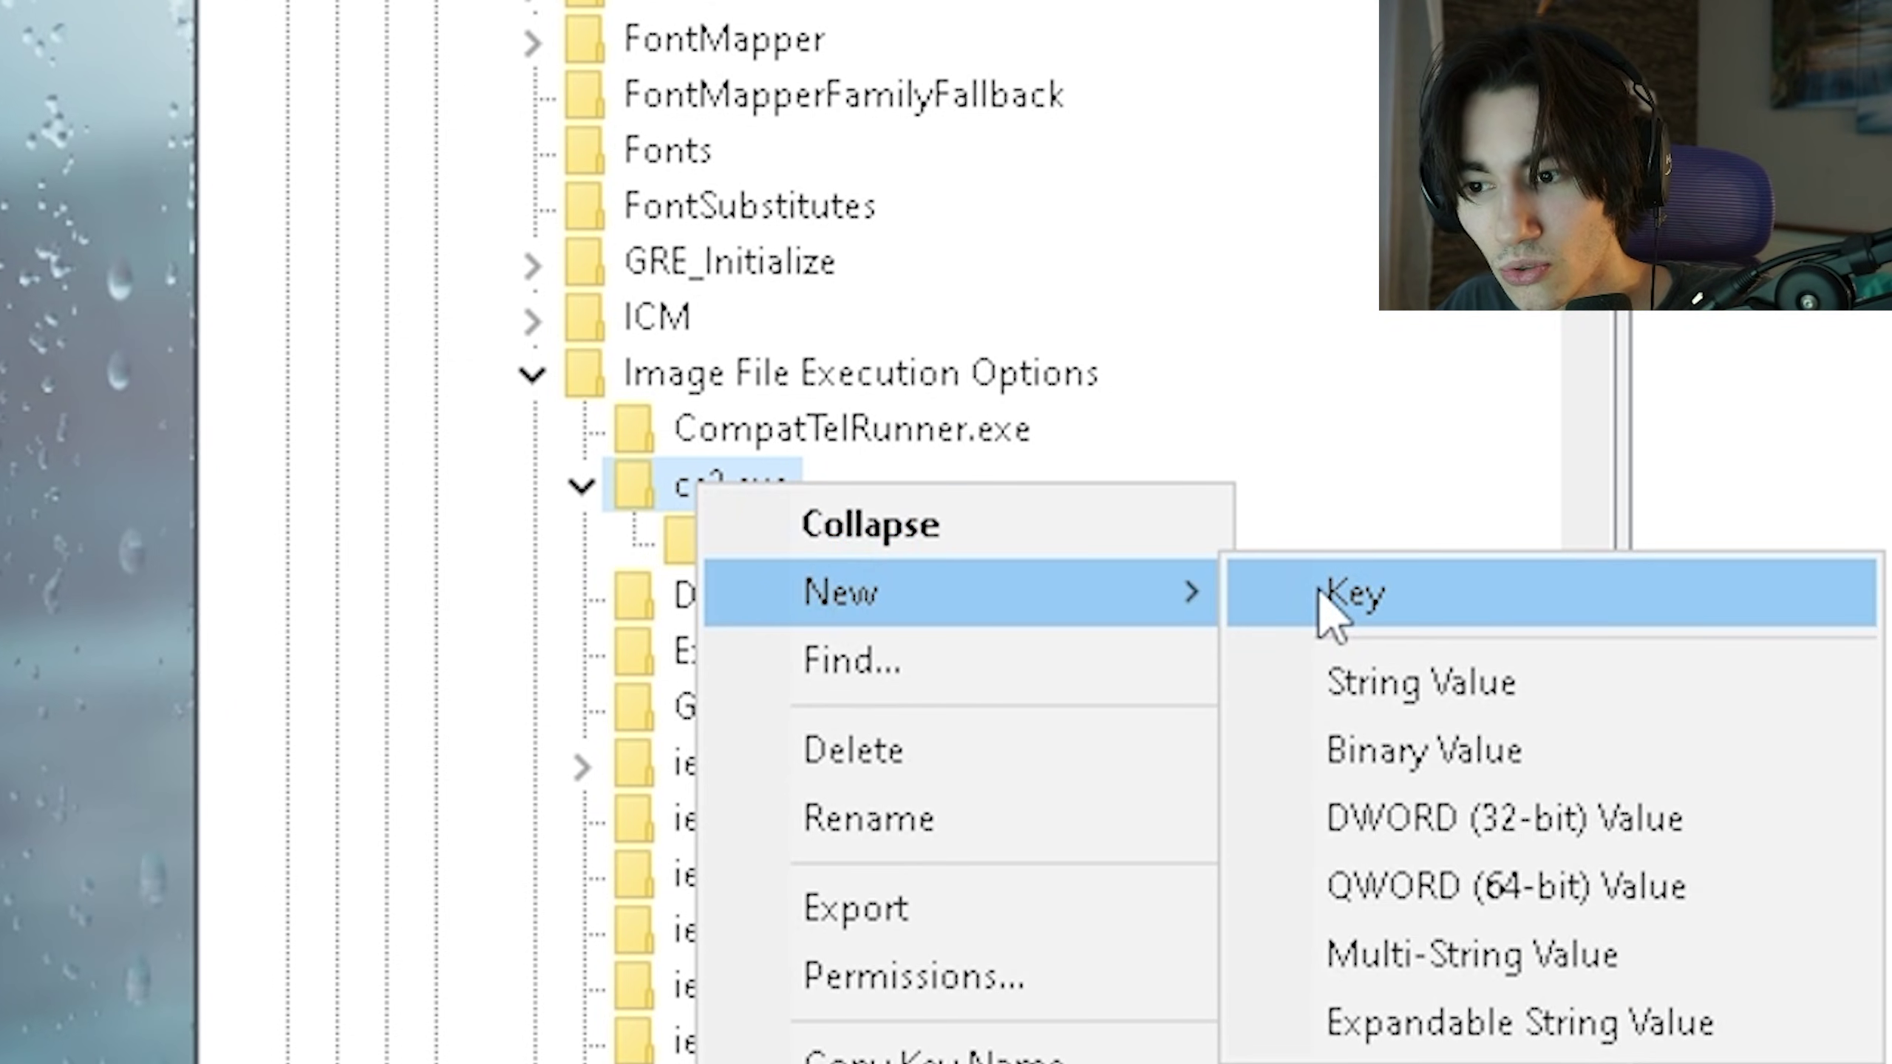
- Create a new key named PerfOption under the cs2.exe key
click(1333, 600)
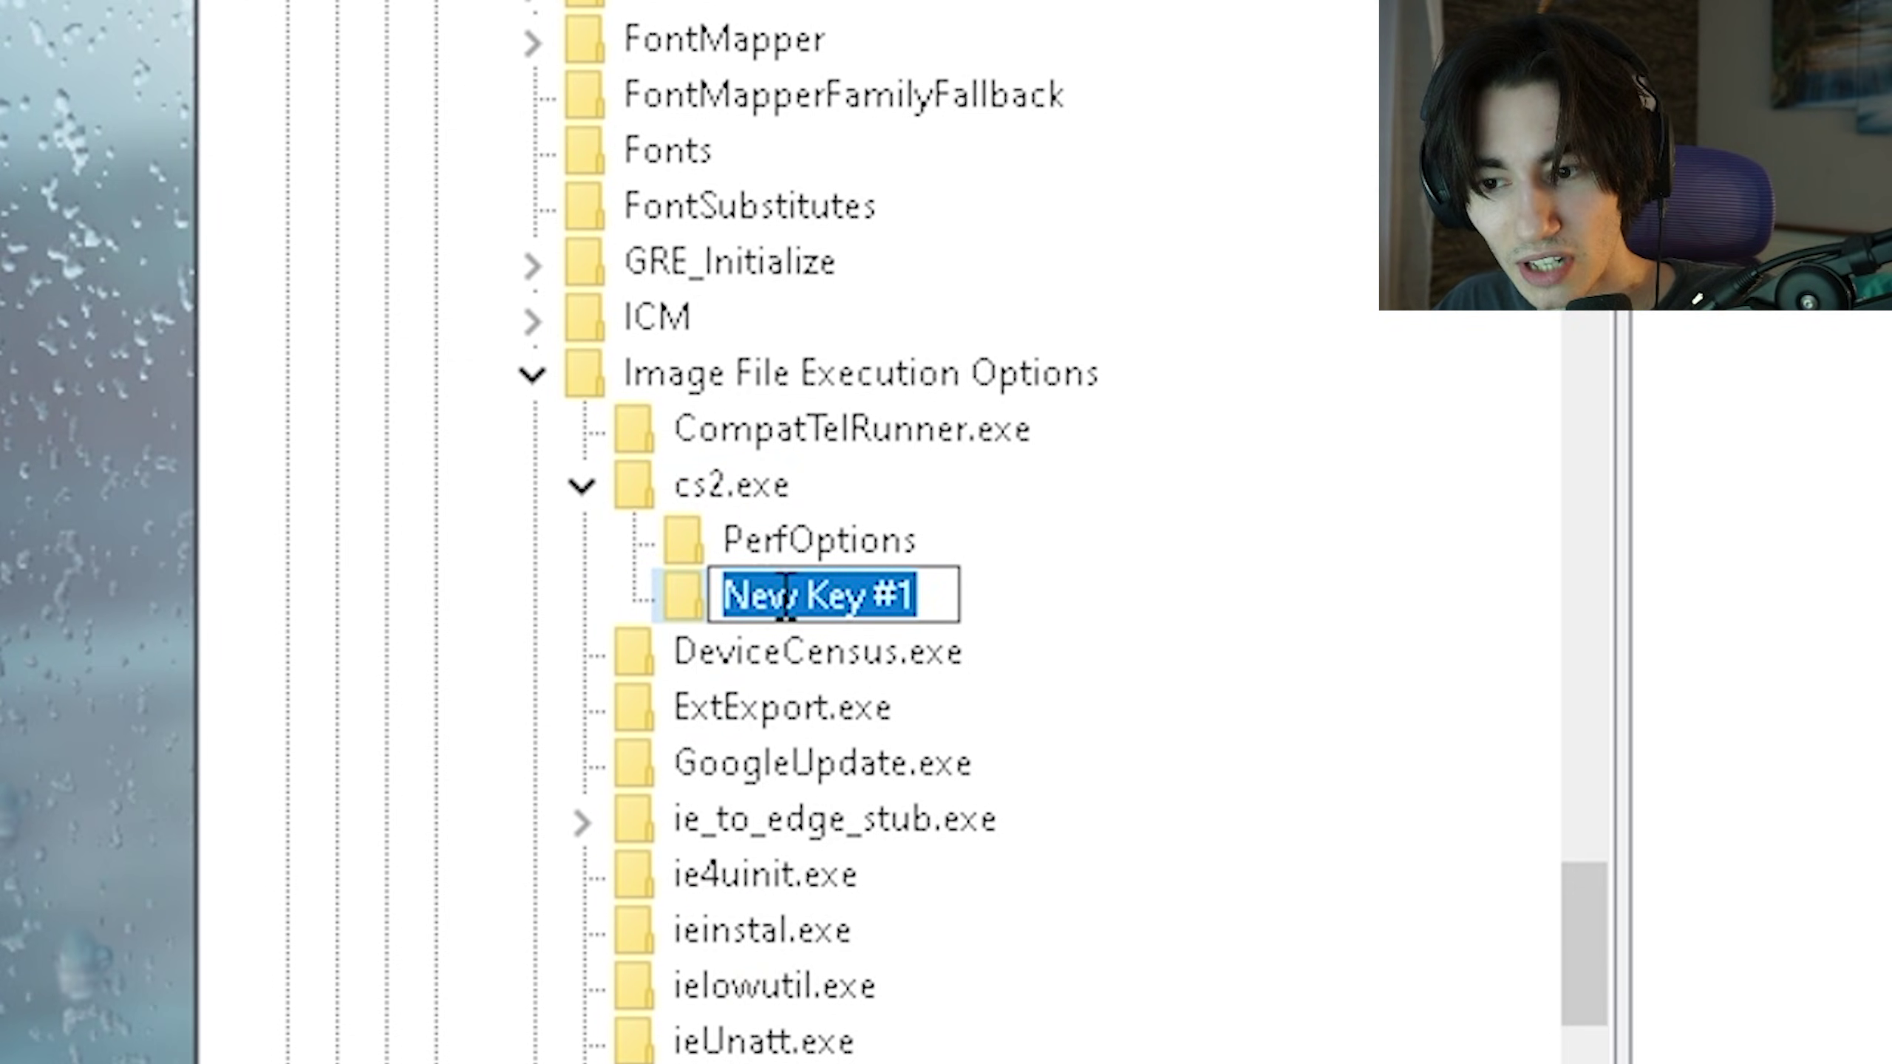
text(PerfOptions)
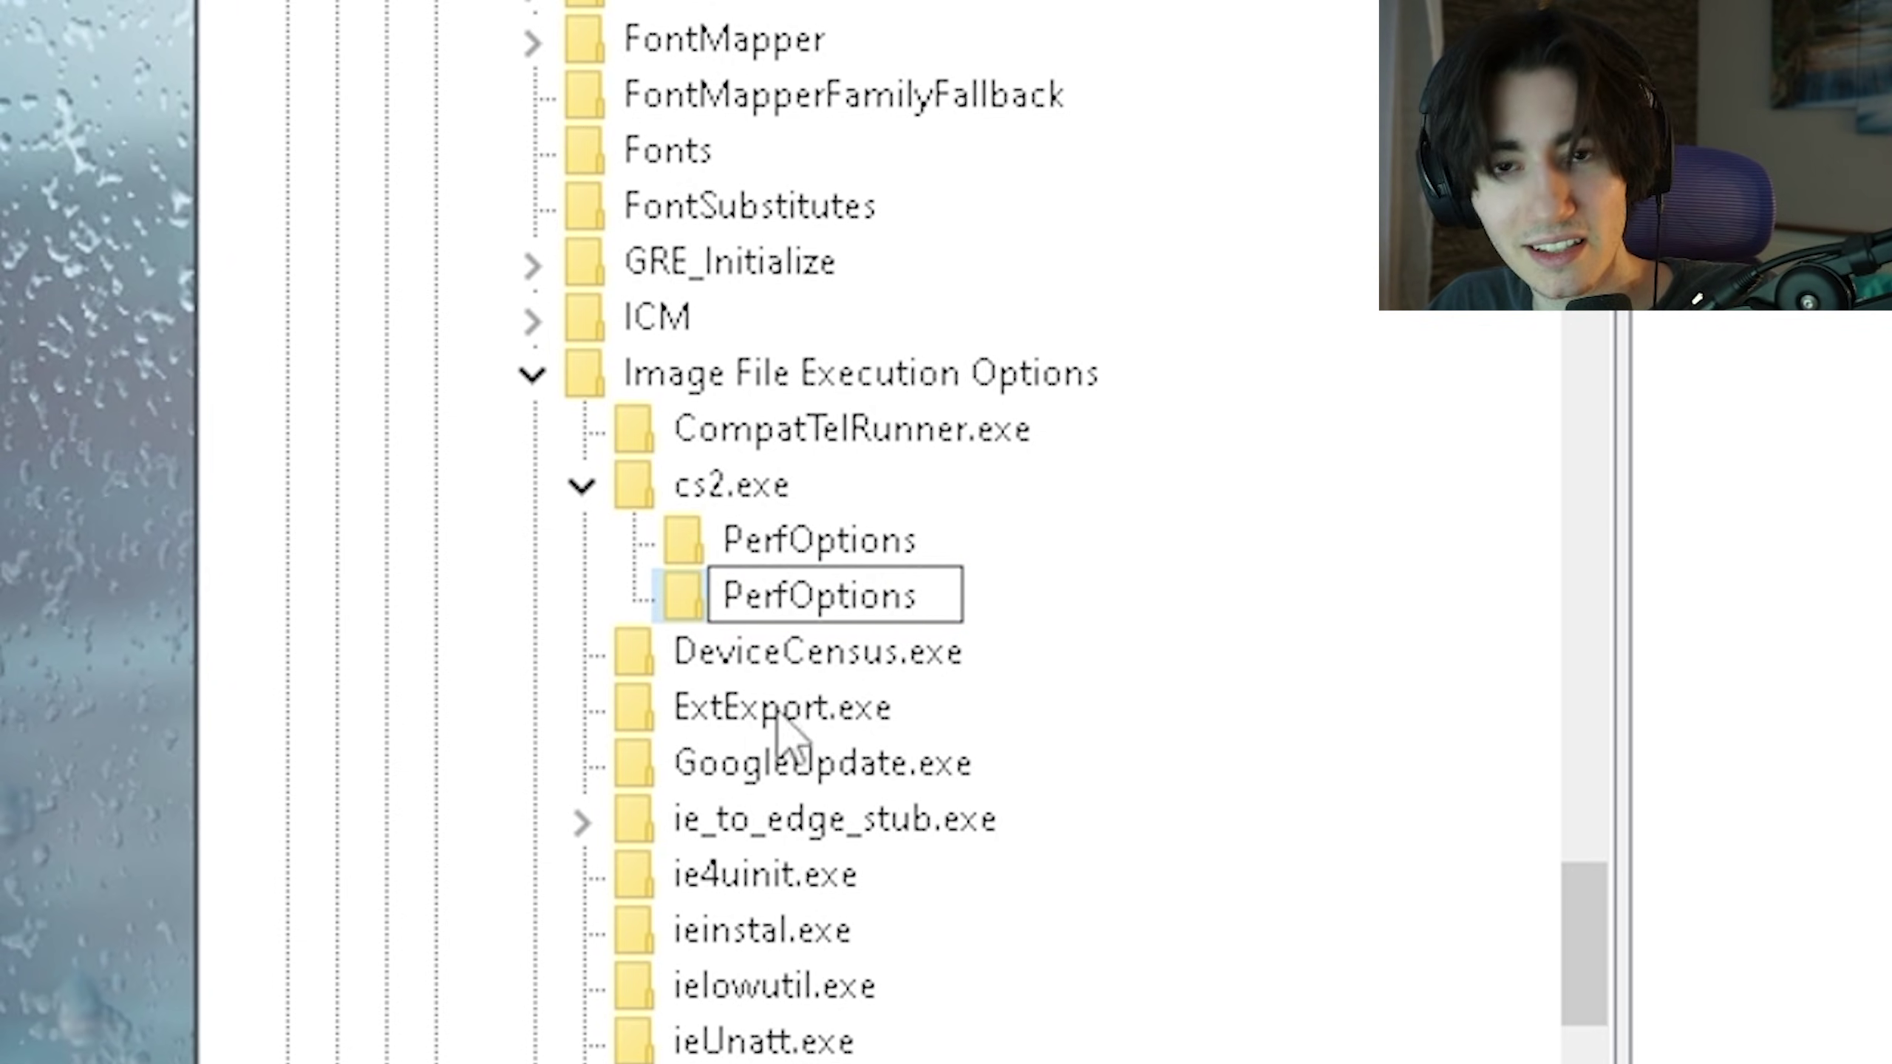
key(BackSpace)
key(Return)
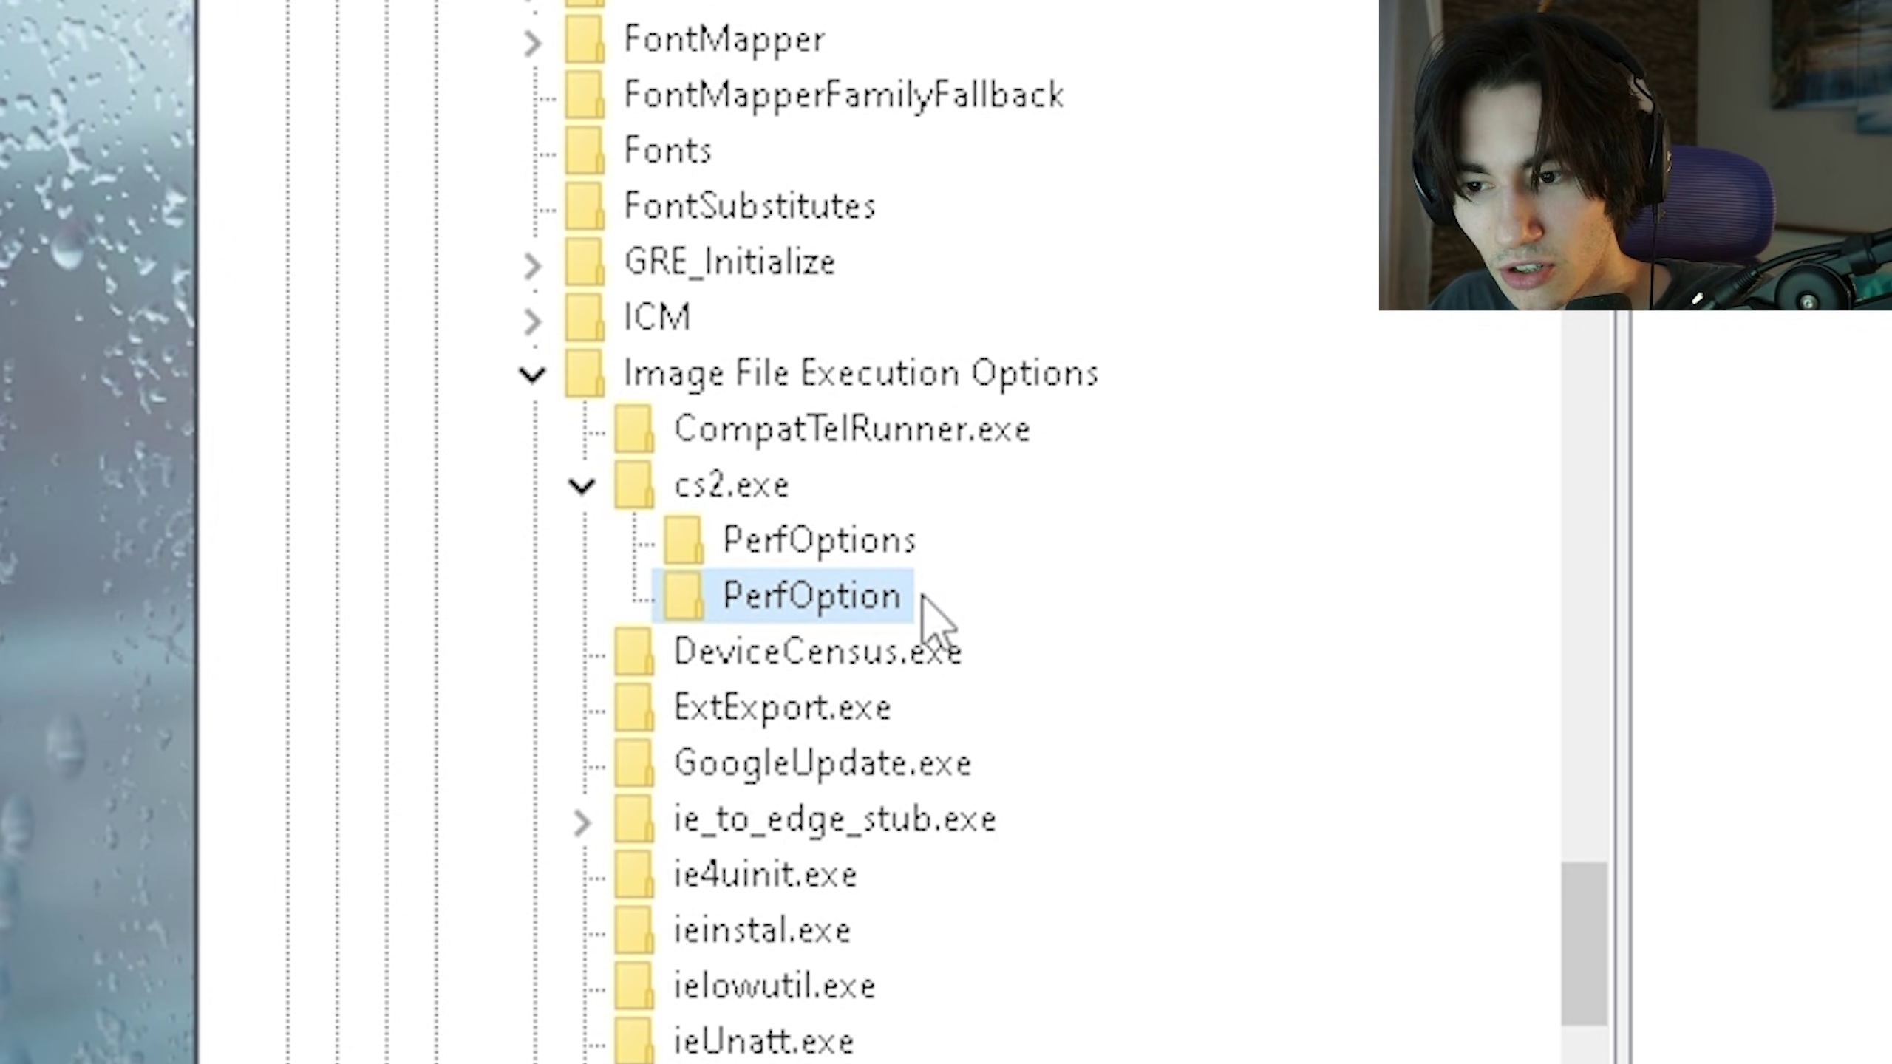
right_click(923, 596)
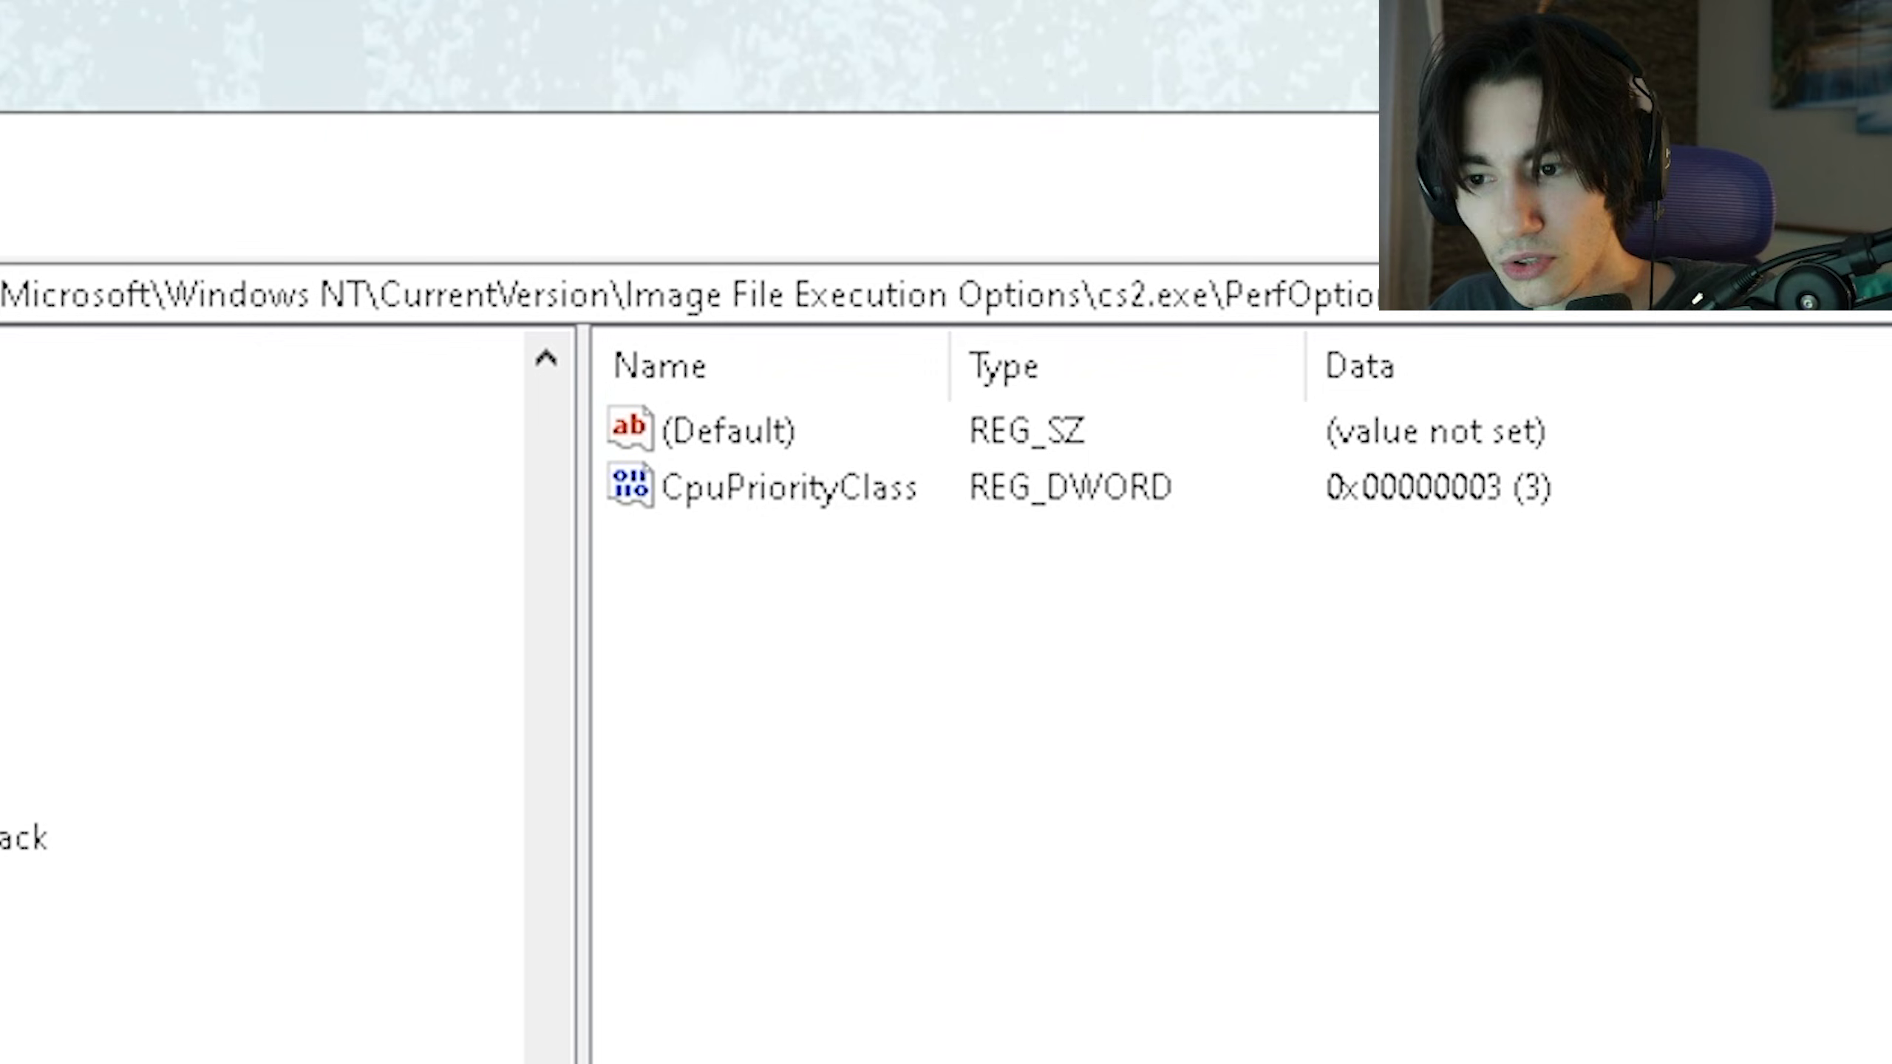
right_click(849, 625)
mouse_move(878, 663)
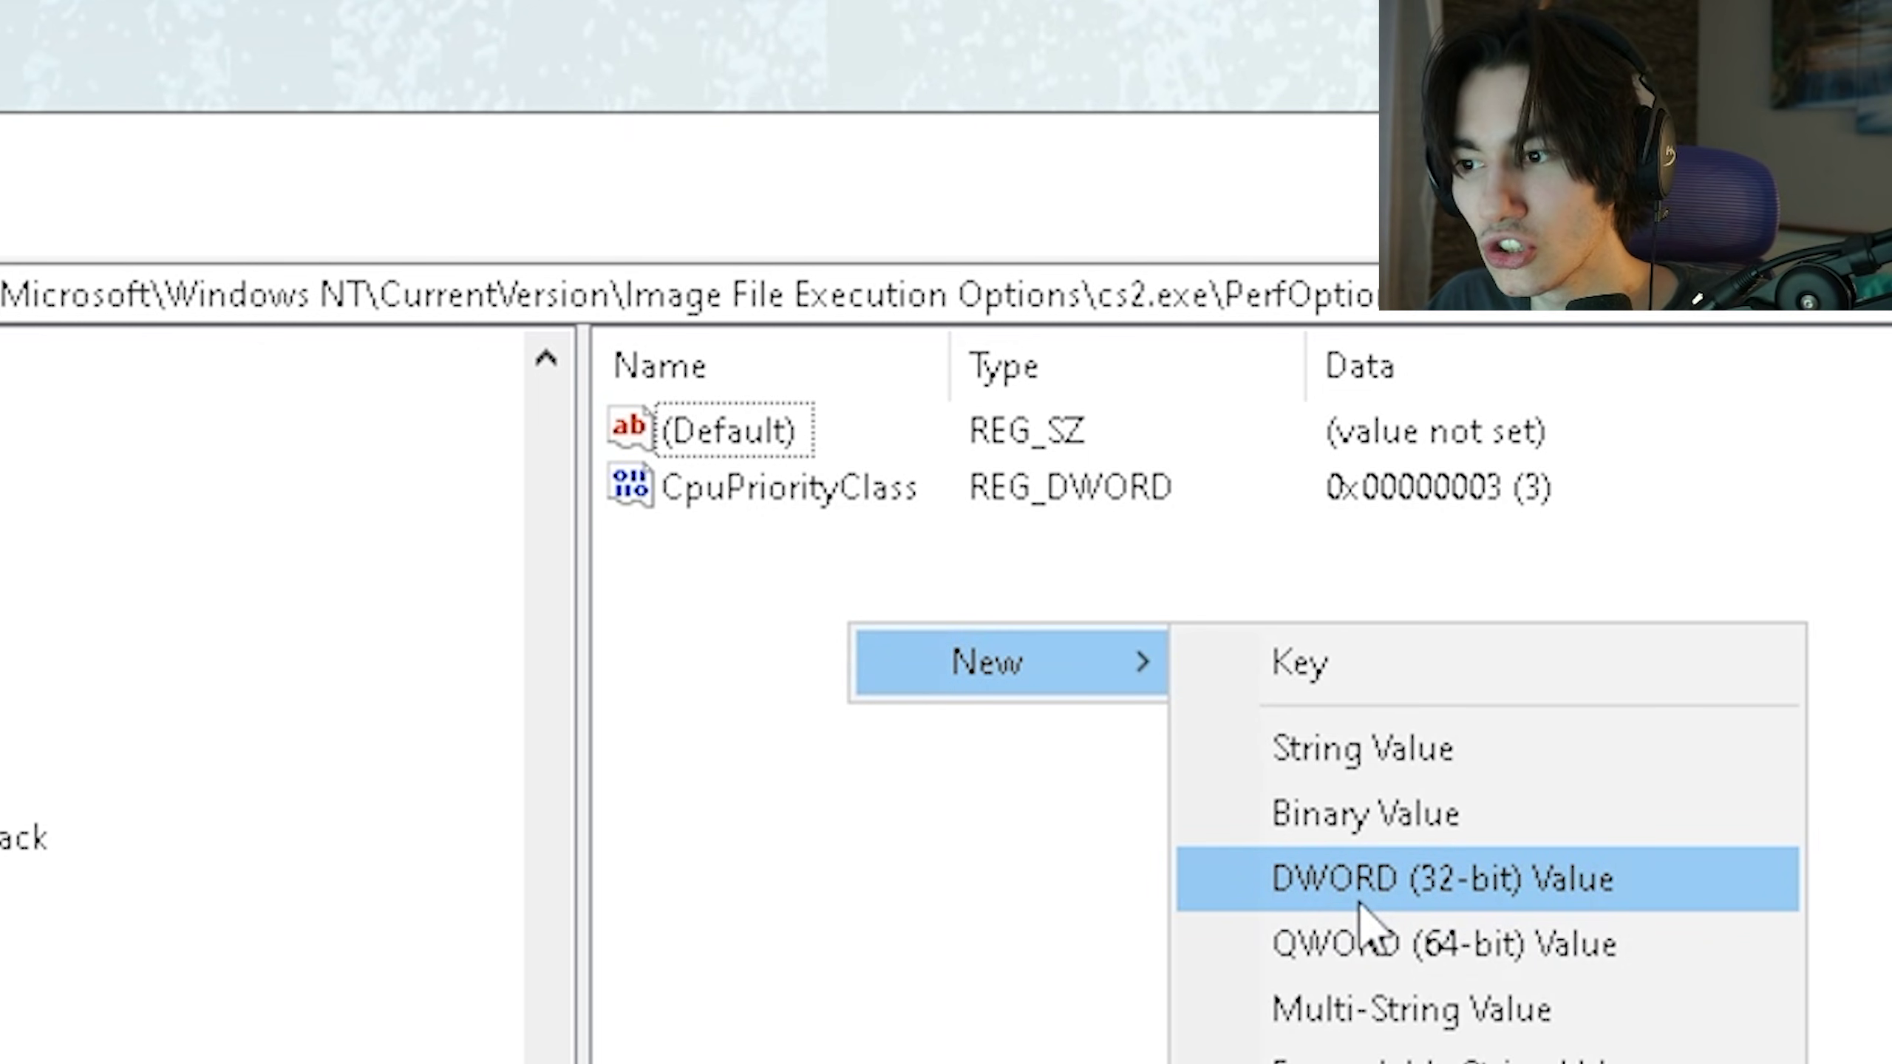
click(754, 834)
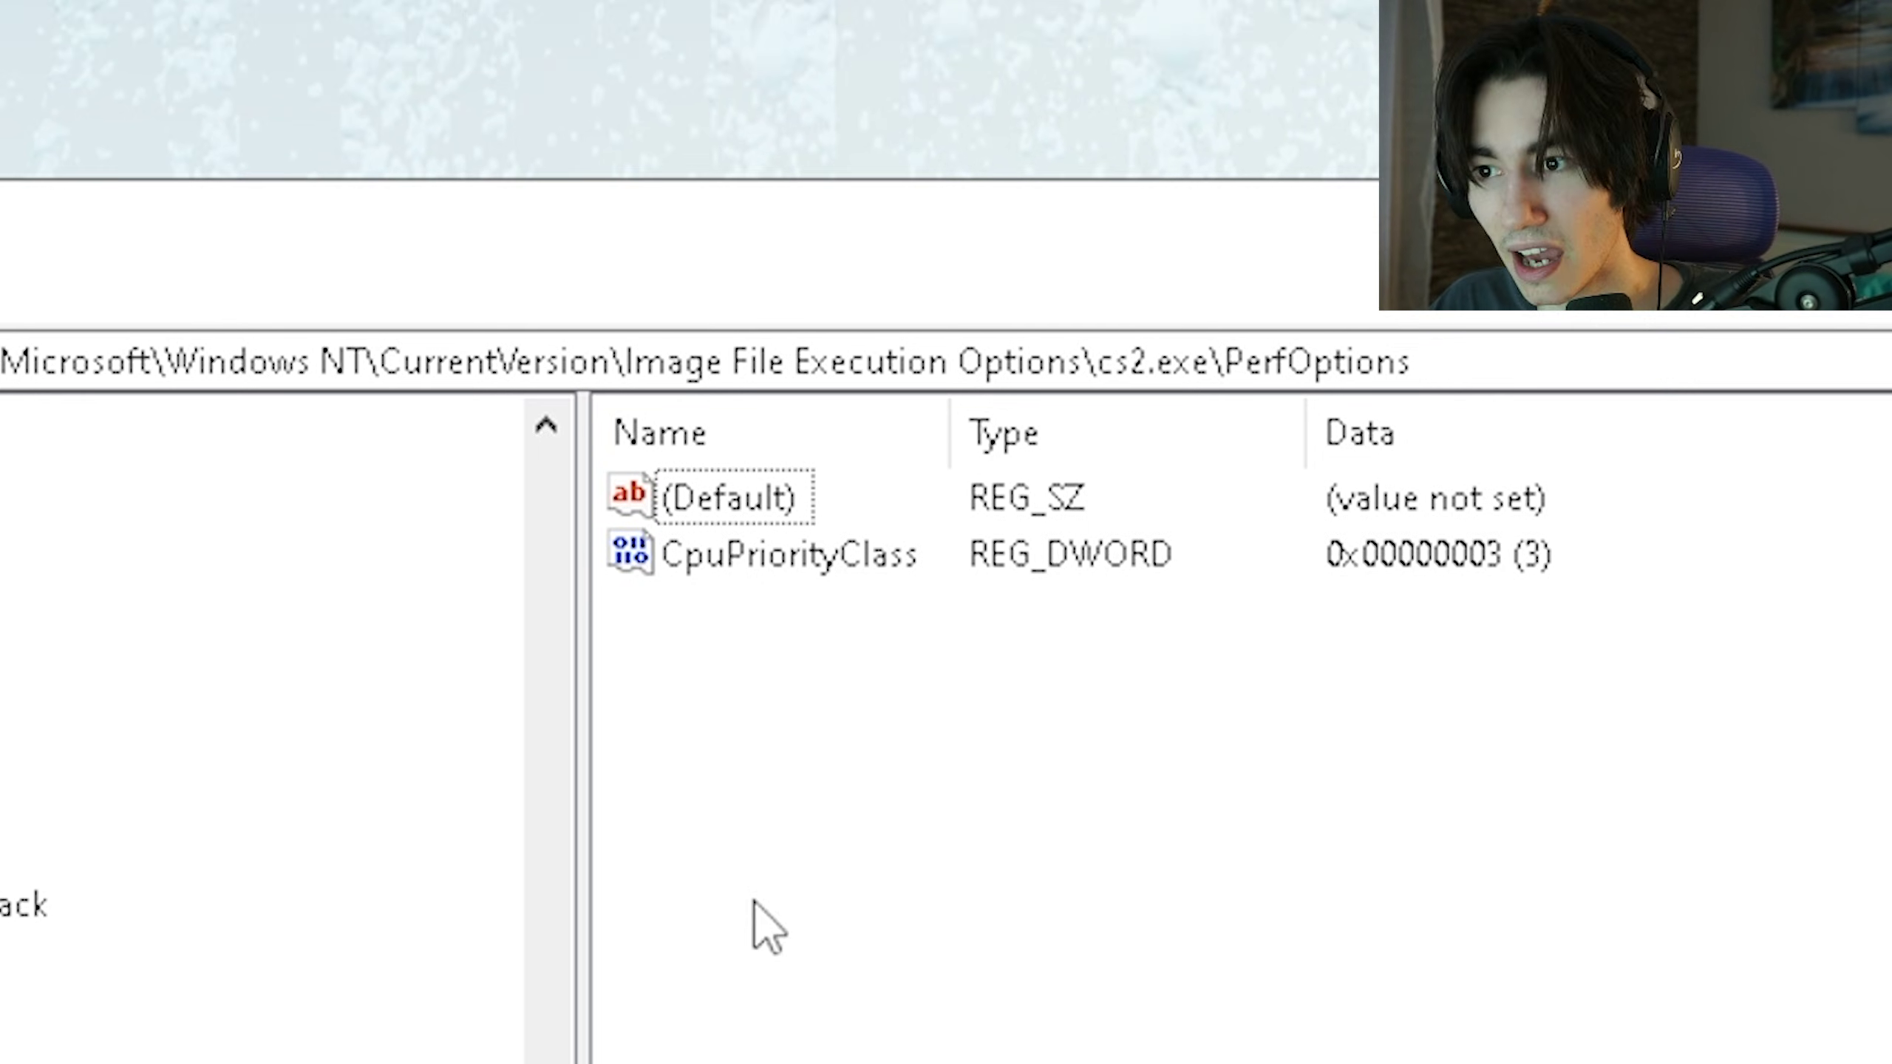
- Open the CpuPriorityClass DWORD in cs2.exe's PerfOptions key and confirm it with hexadecimal value data 3
click(715, 555)
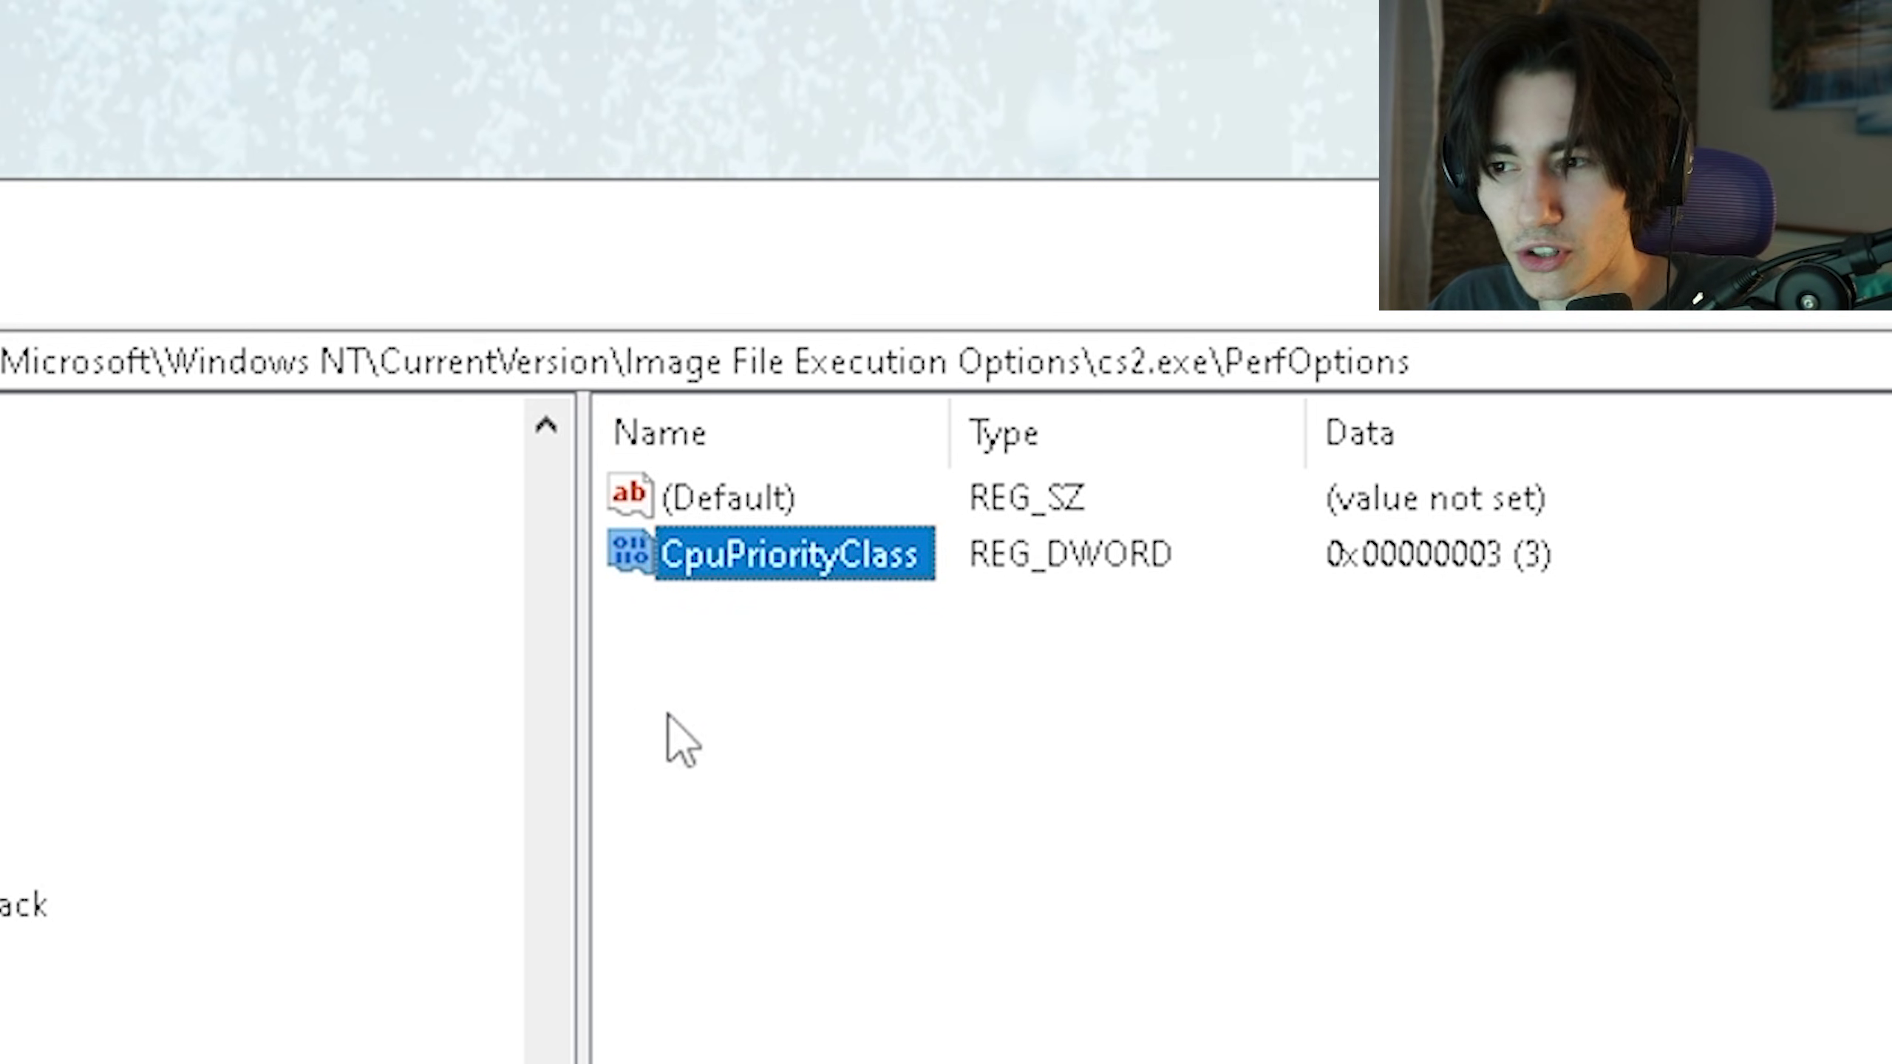
double_click(768, 565)
drag(30, 507, 1098, 736)
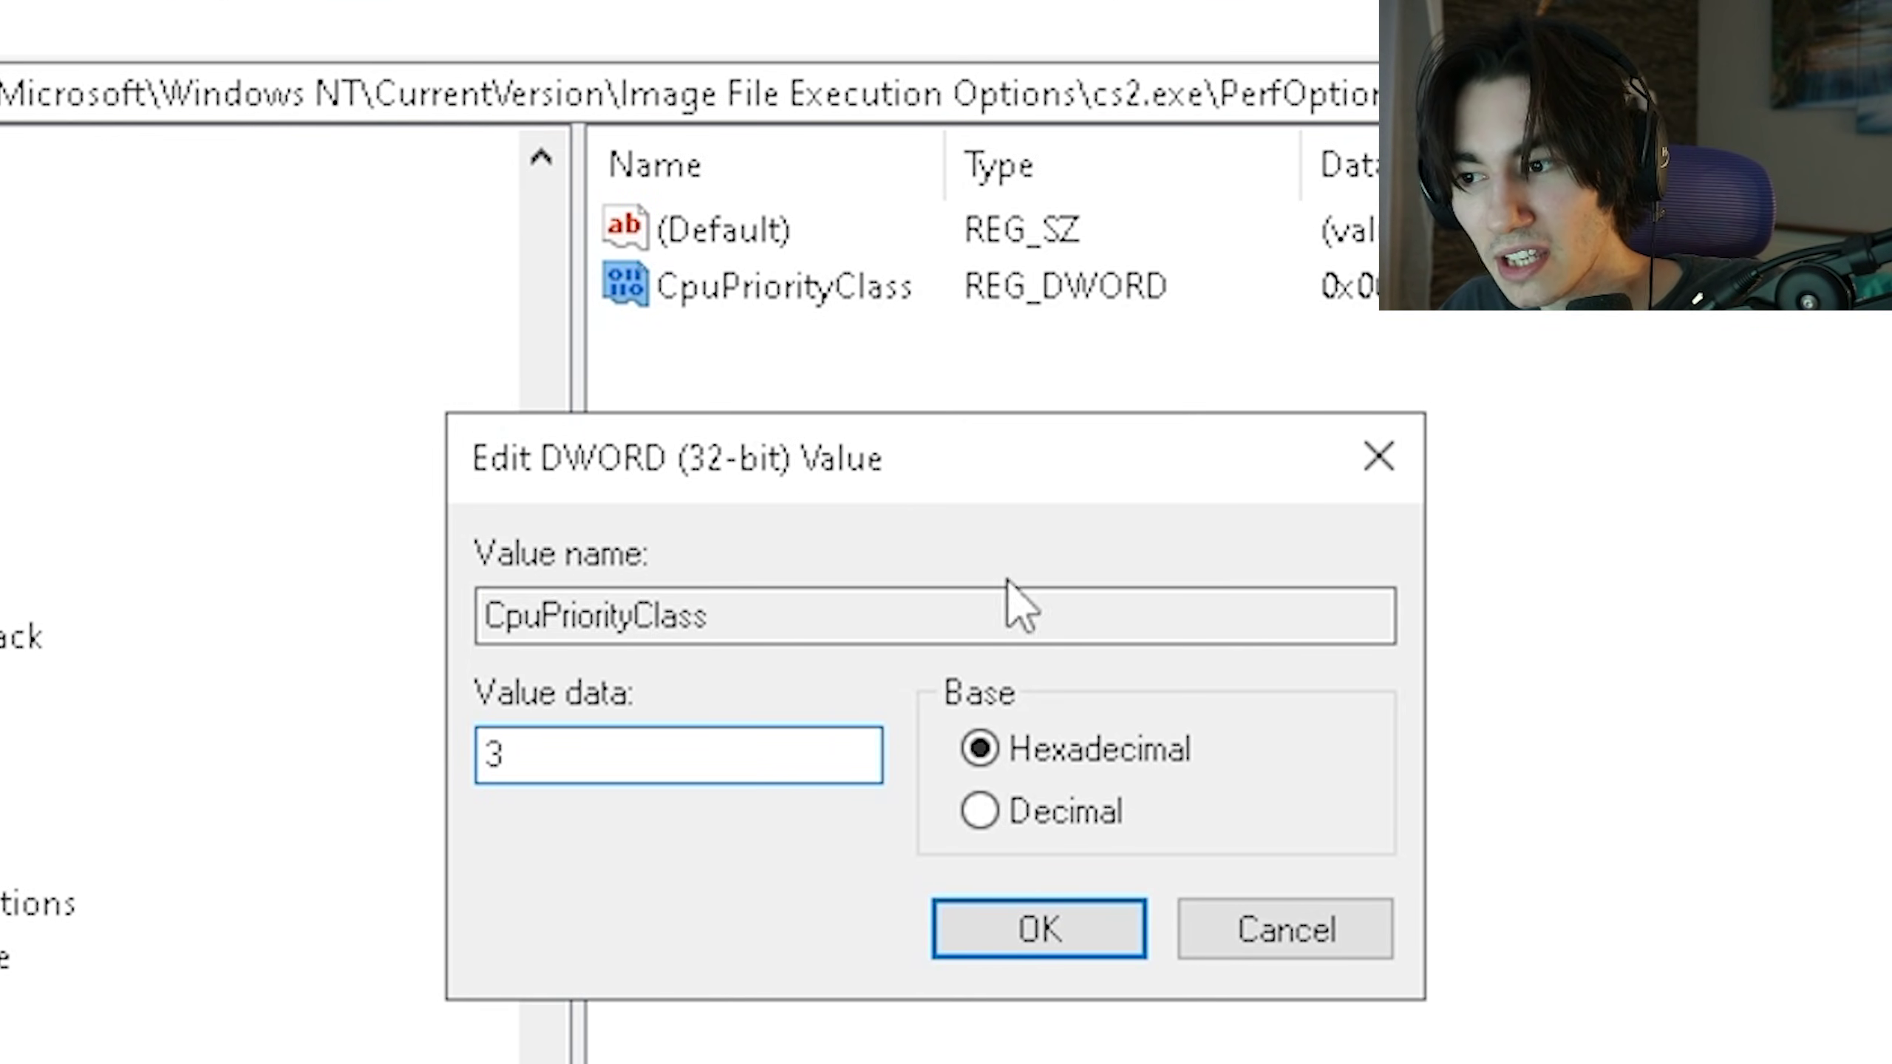
click(1014, 943)
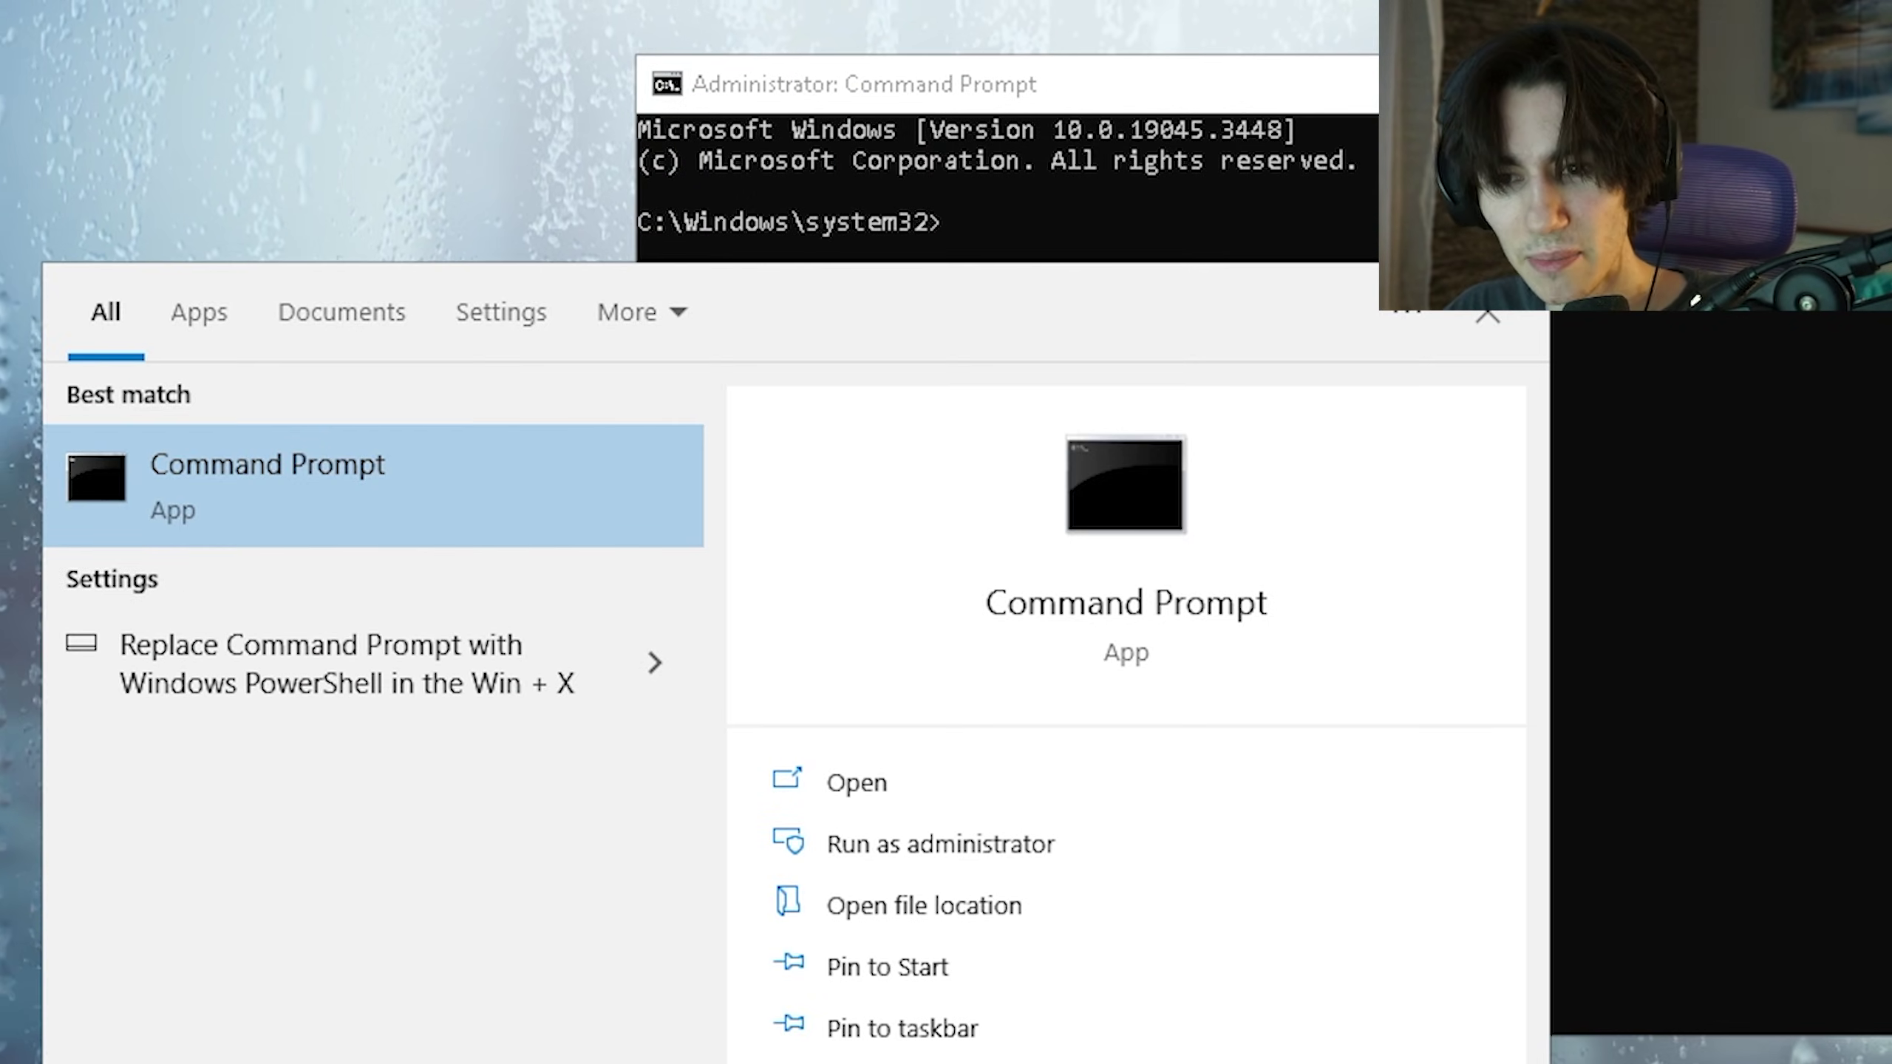
- Run Command Prompt as administrator and enter powercfg -duplicatescheme e9a42b02-d5df-448d-aa00-03f14749eb61
right_click(250, 482)
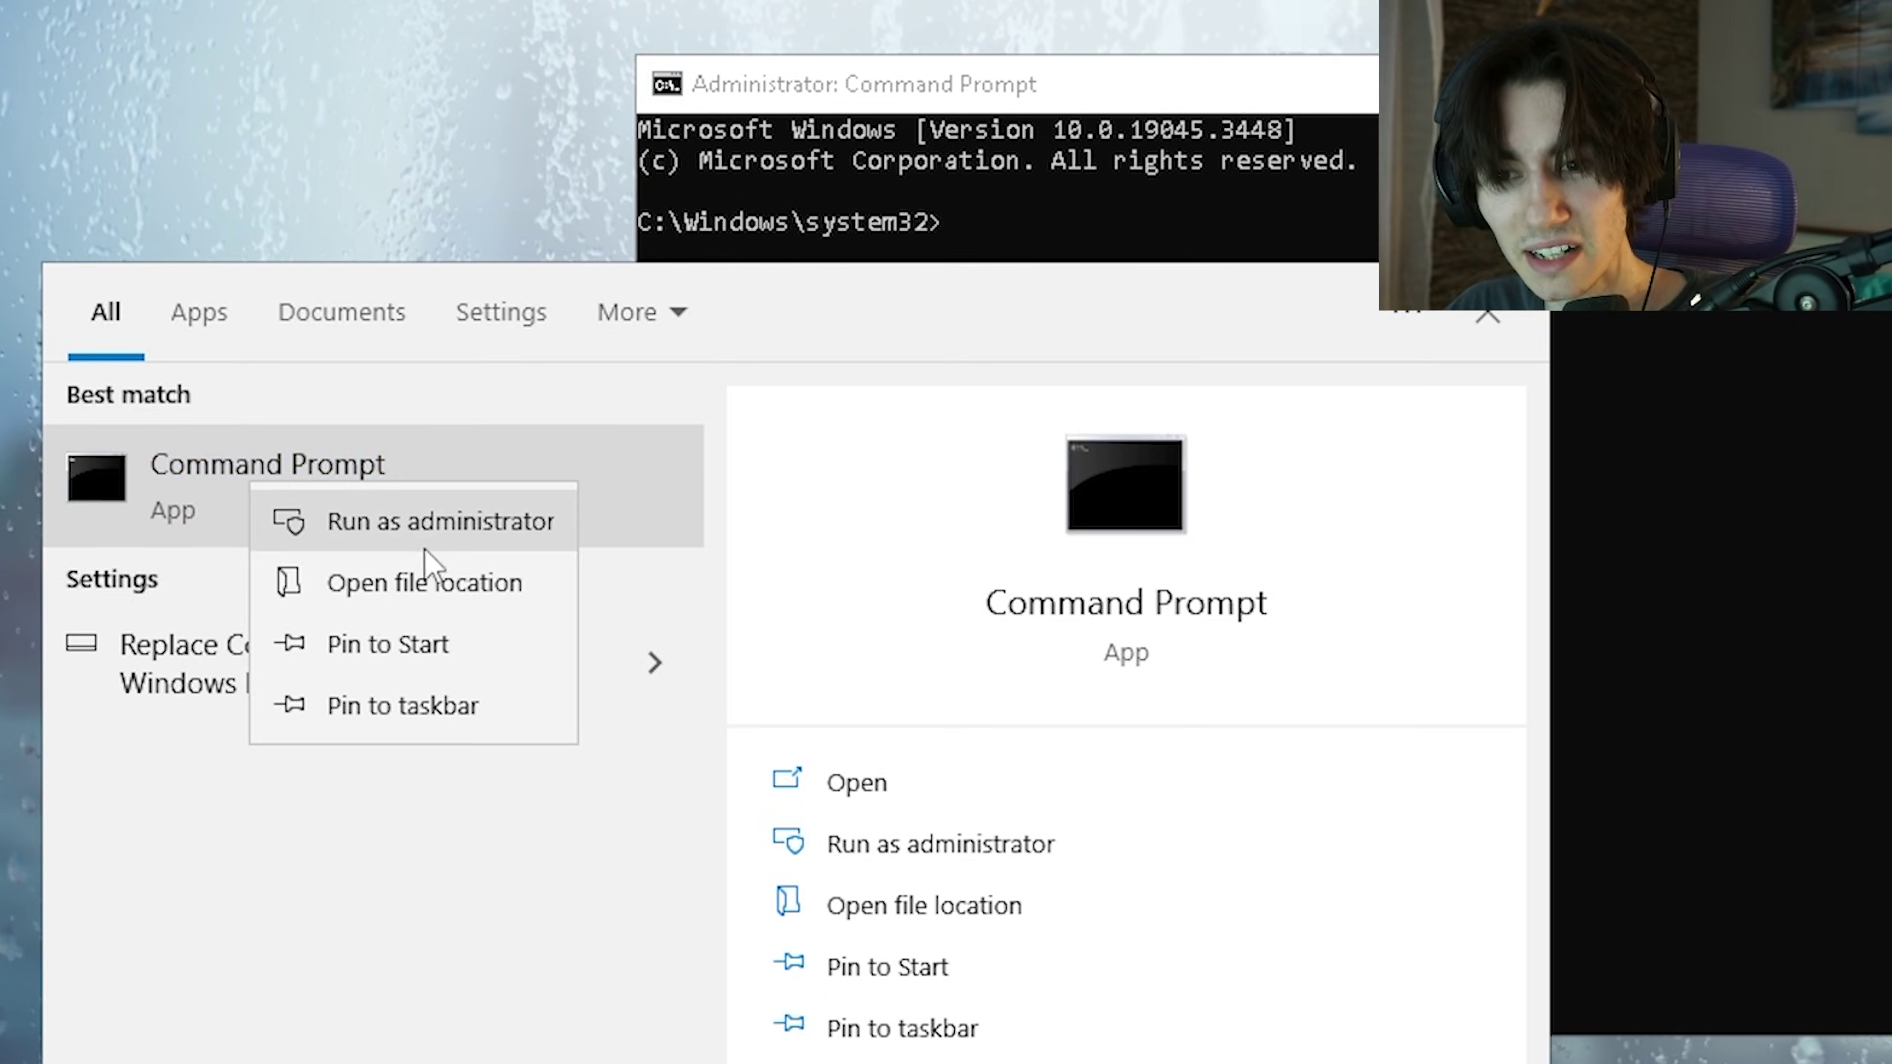
click(377, 525)
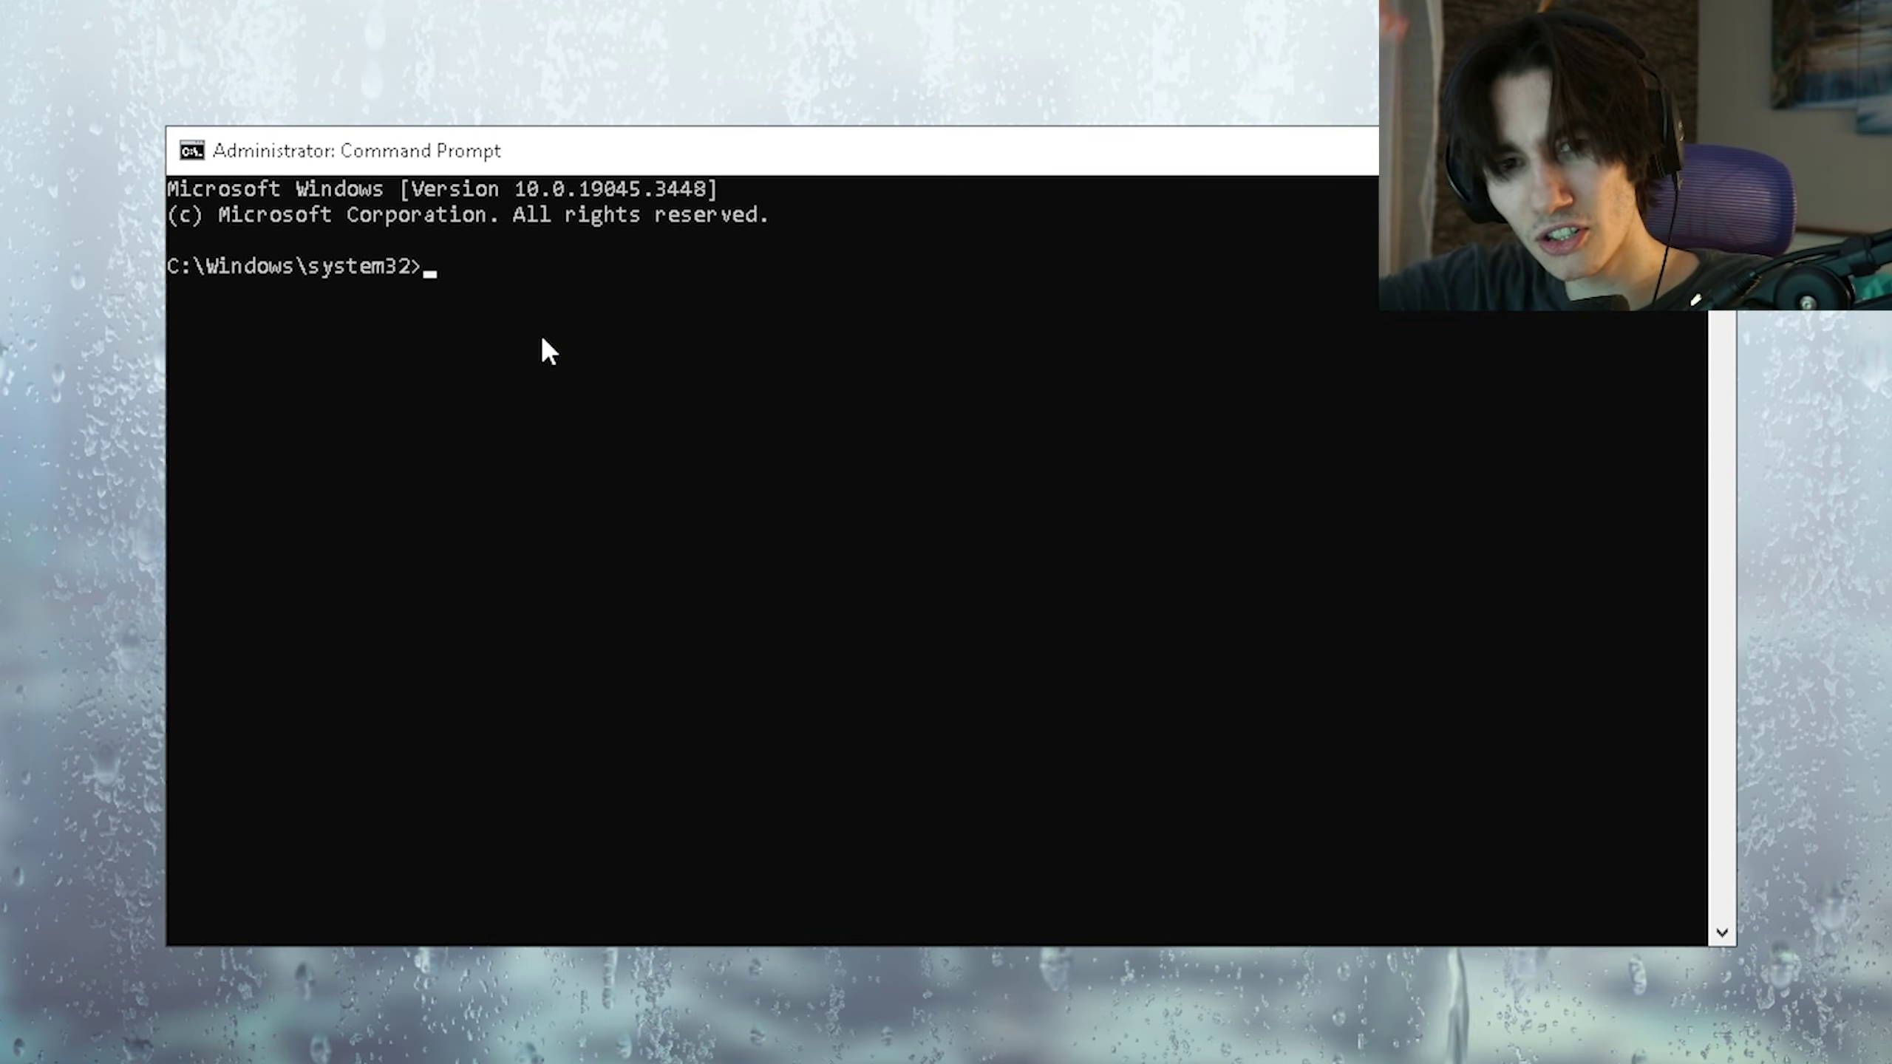
text(powercfg -duplicatescheme e9a42b02-d5df-448d-aa00-03f14749eb61.)
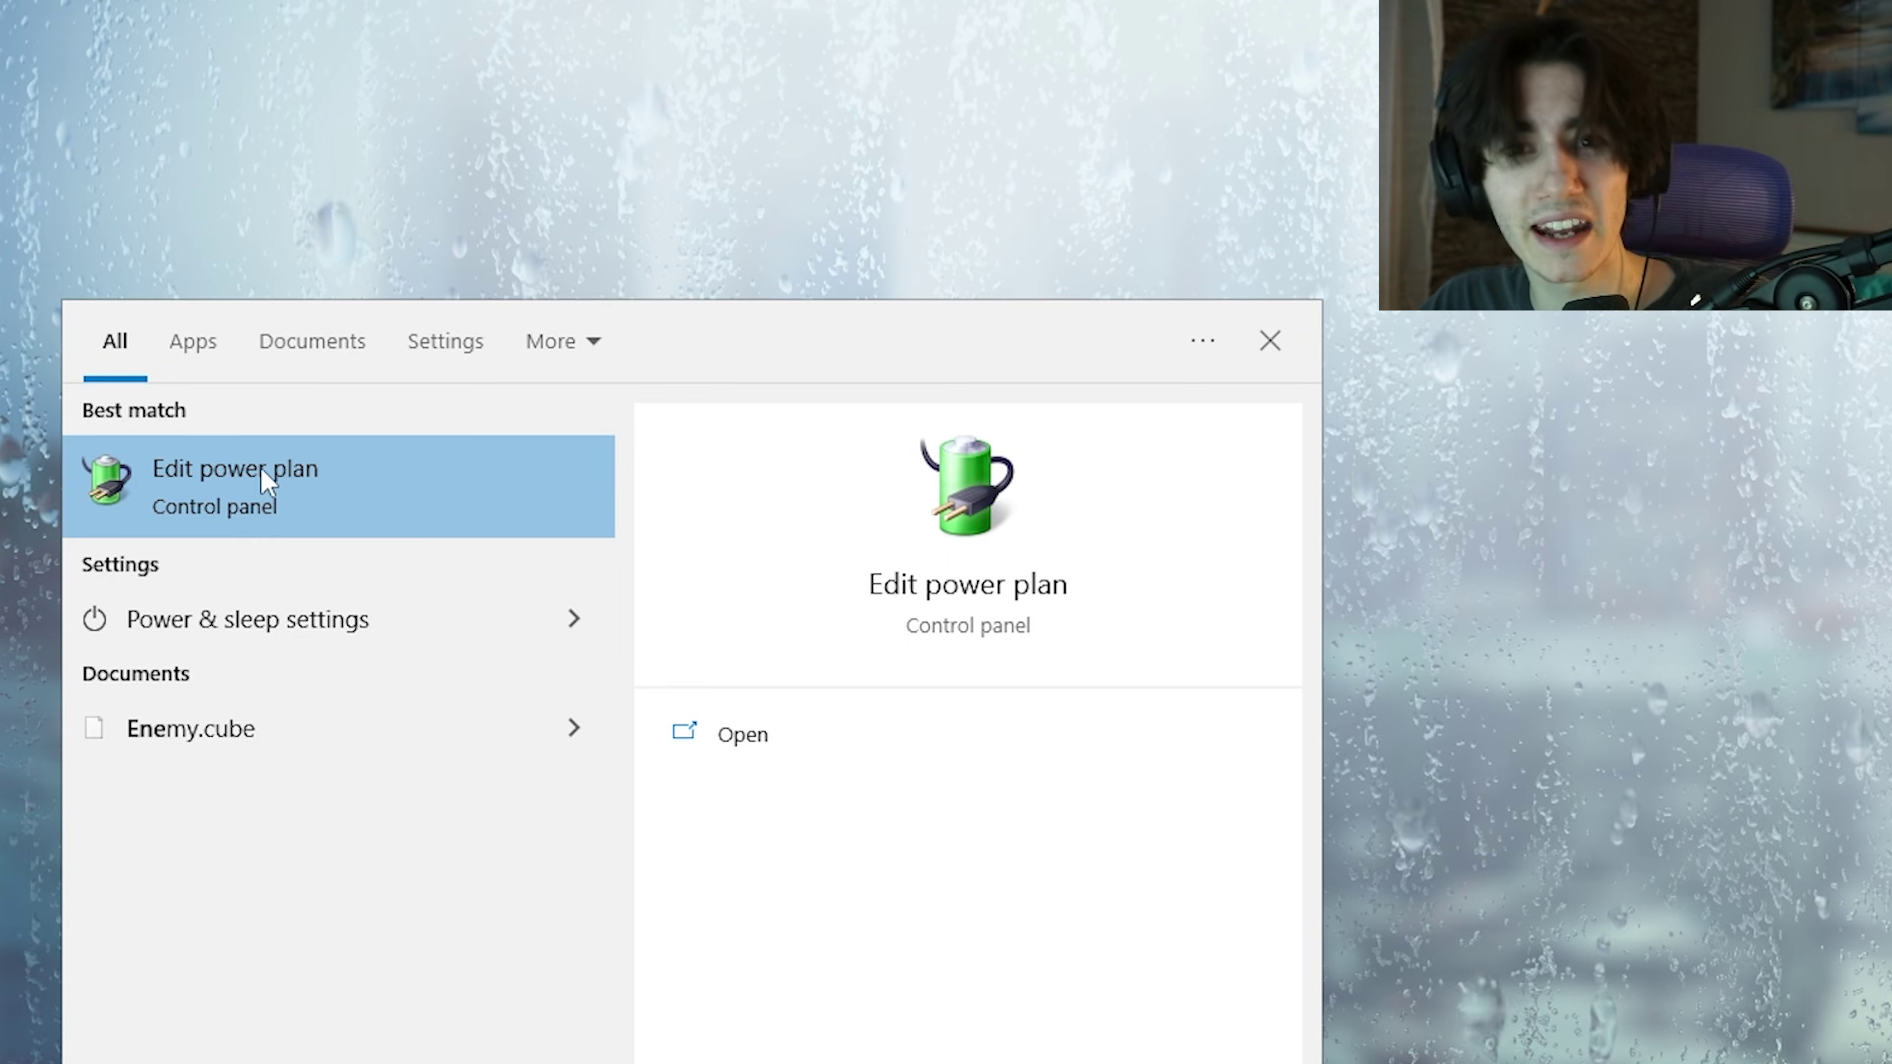
- Open the advanced power settings of the High performance plan from Windows Power Options
click(290, 479)
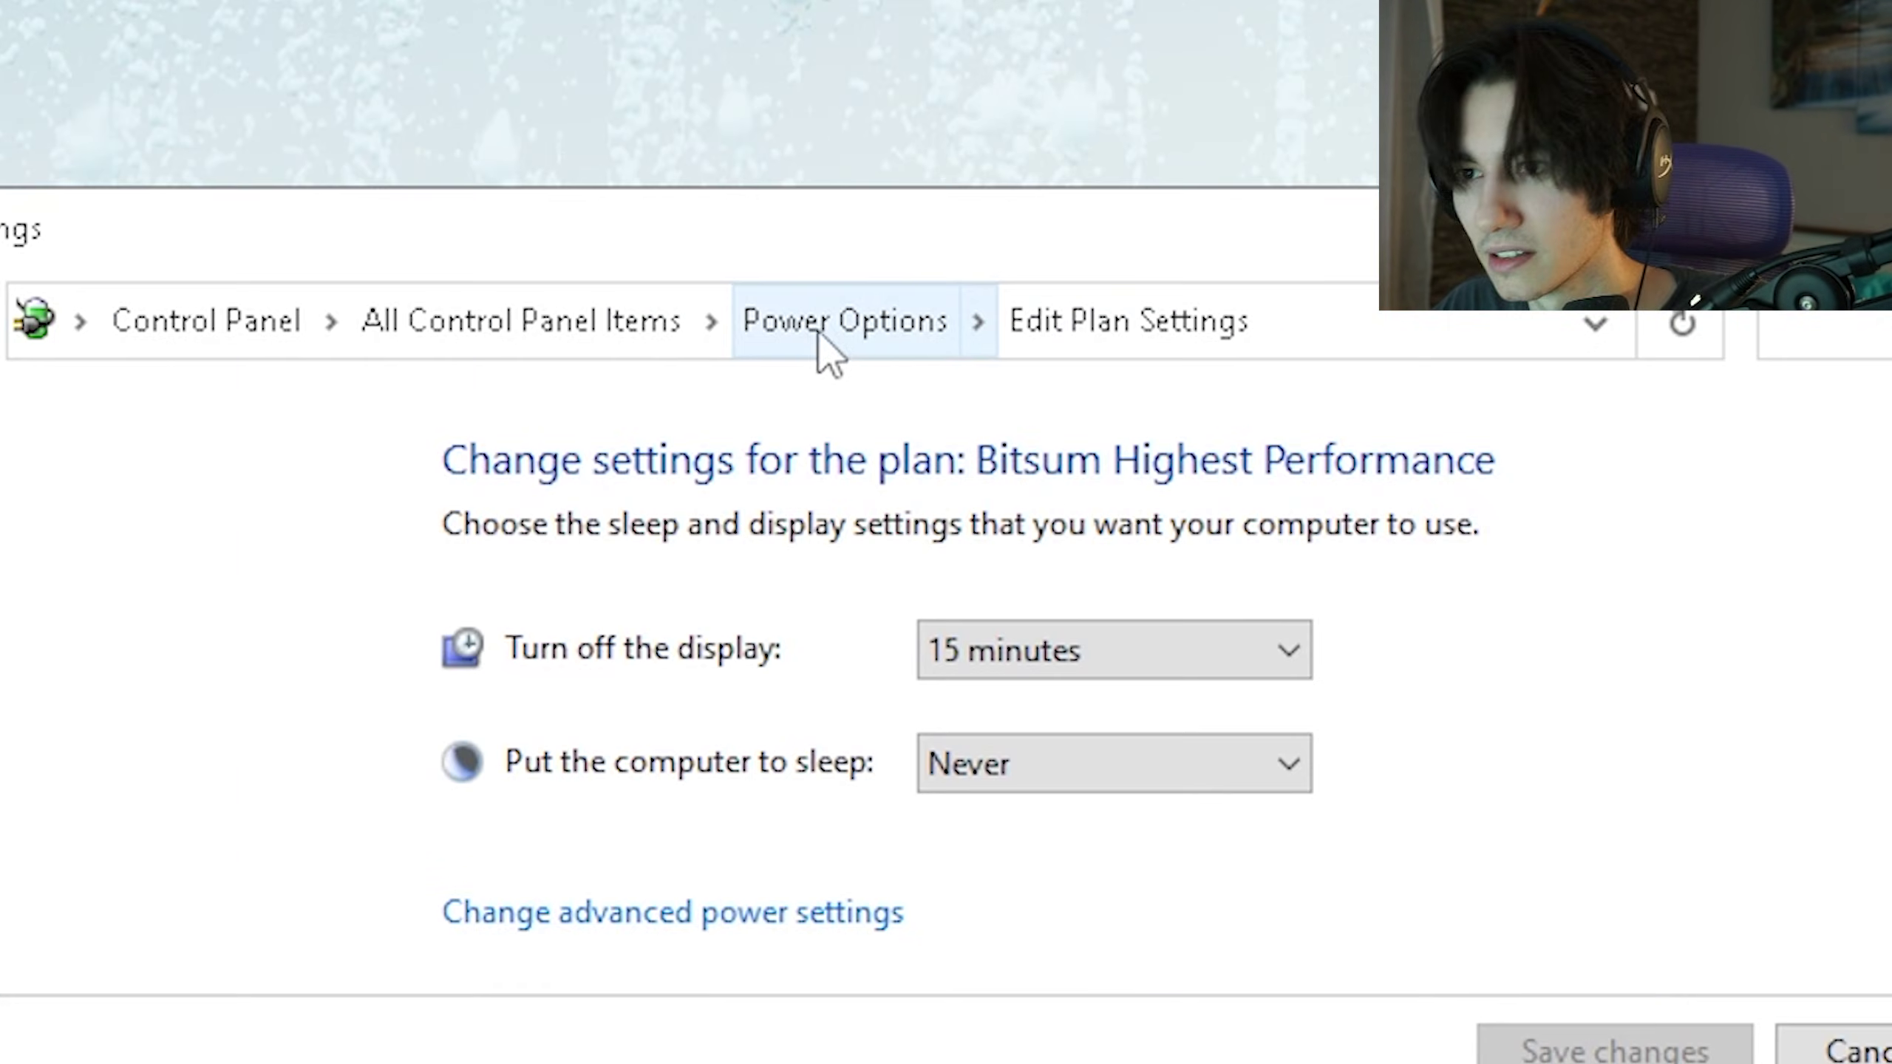
click(858, 345)
click(522, 1060)
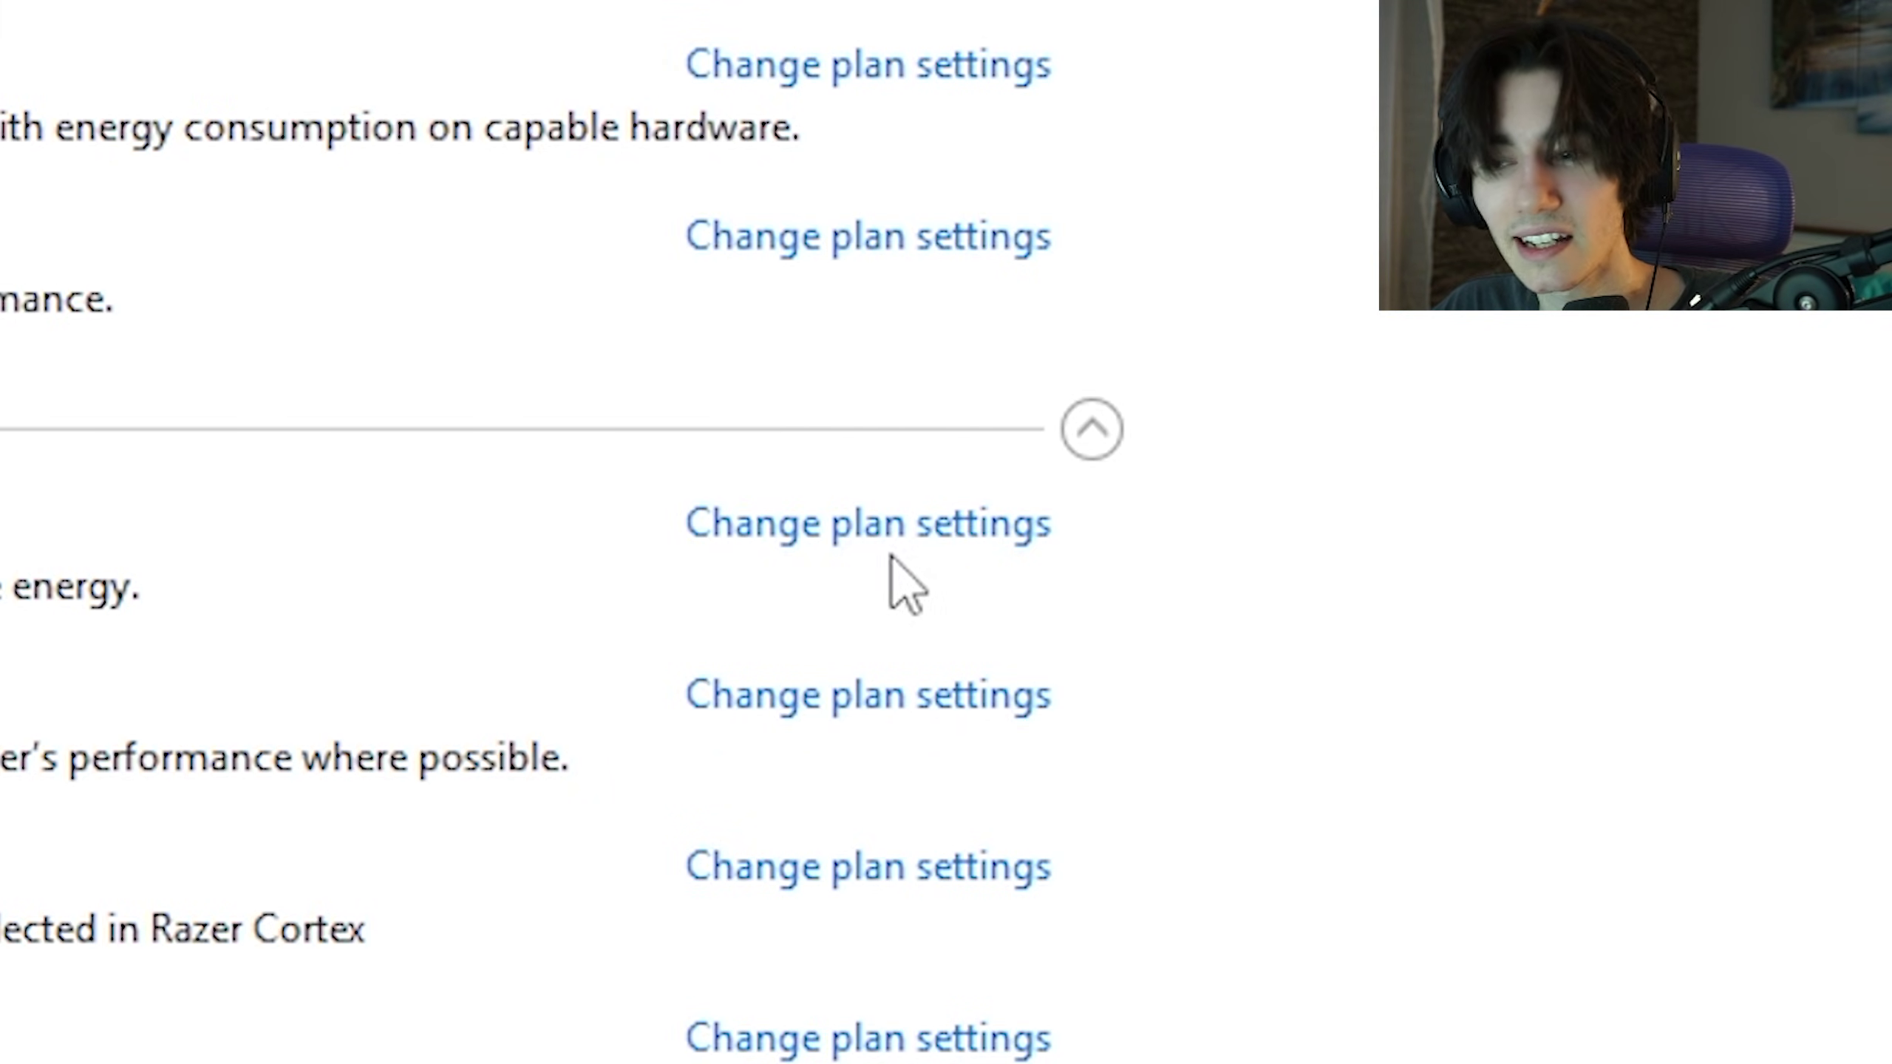
click(847, 546)
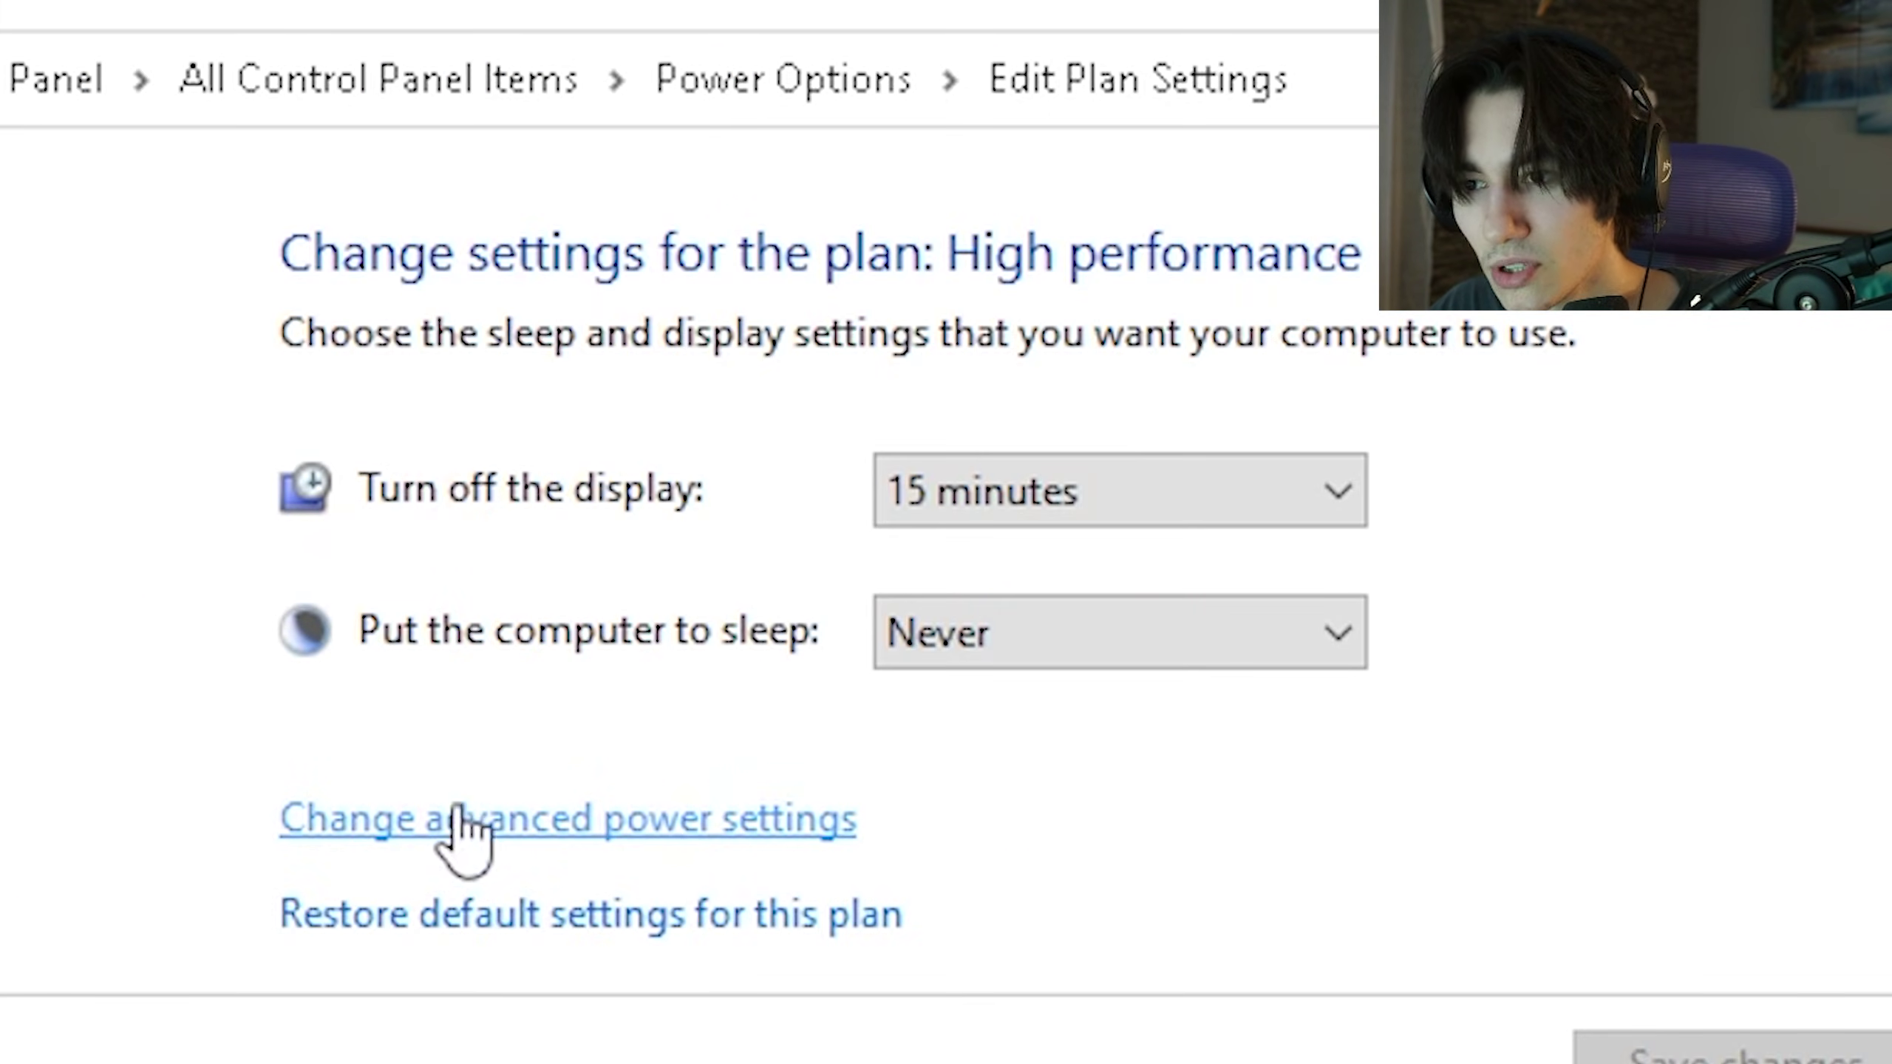
click(415, 827)
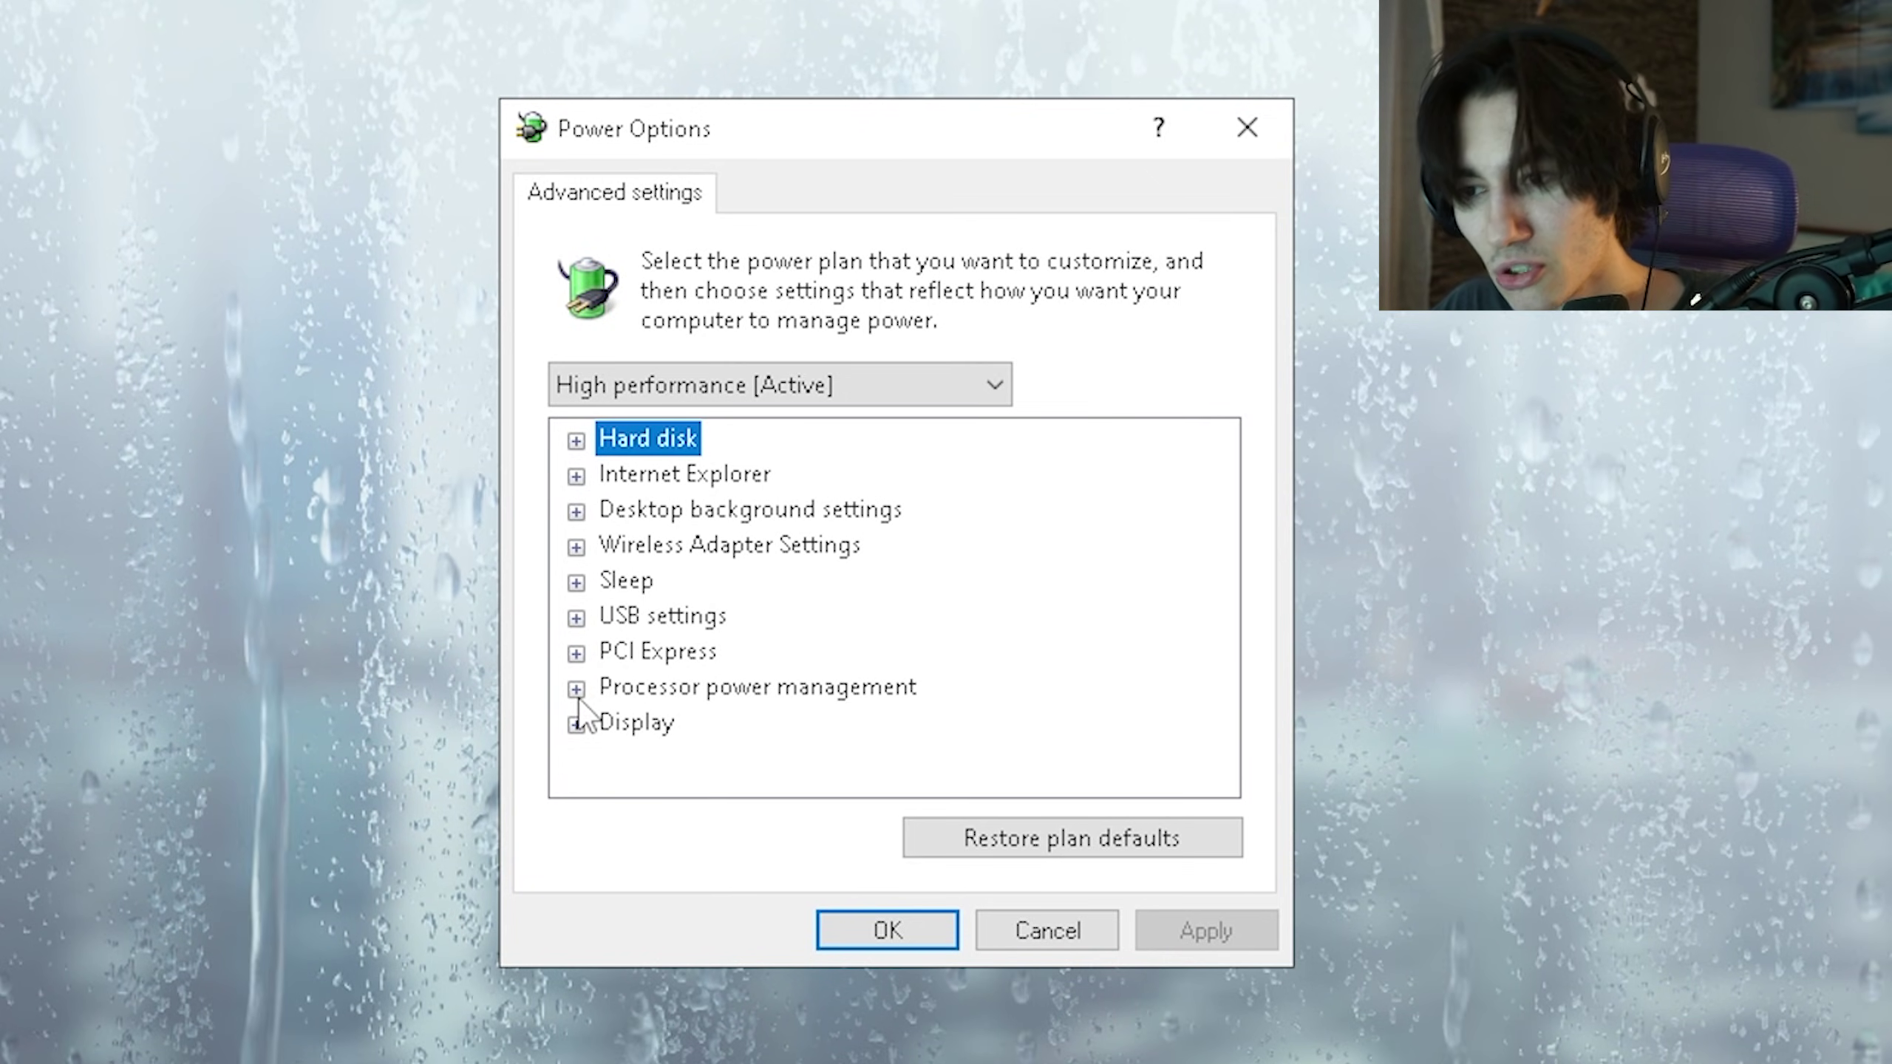
- Check the minimum and maximum processor state settings under Processor power management
click(606, 695)
double_click(605, 695)
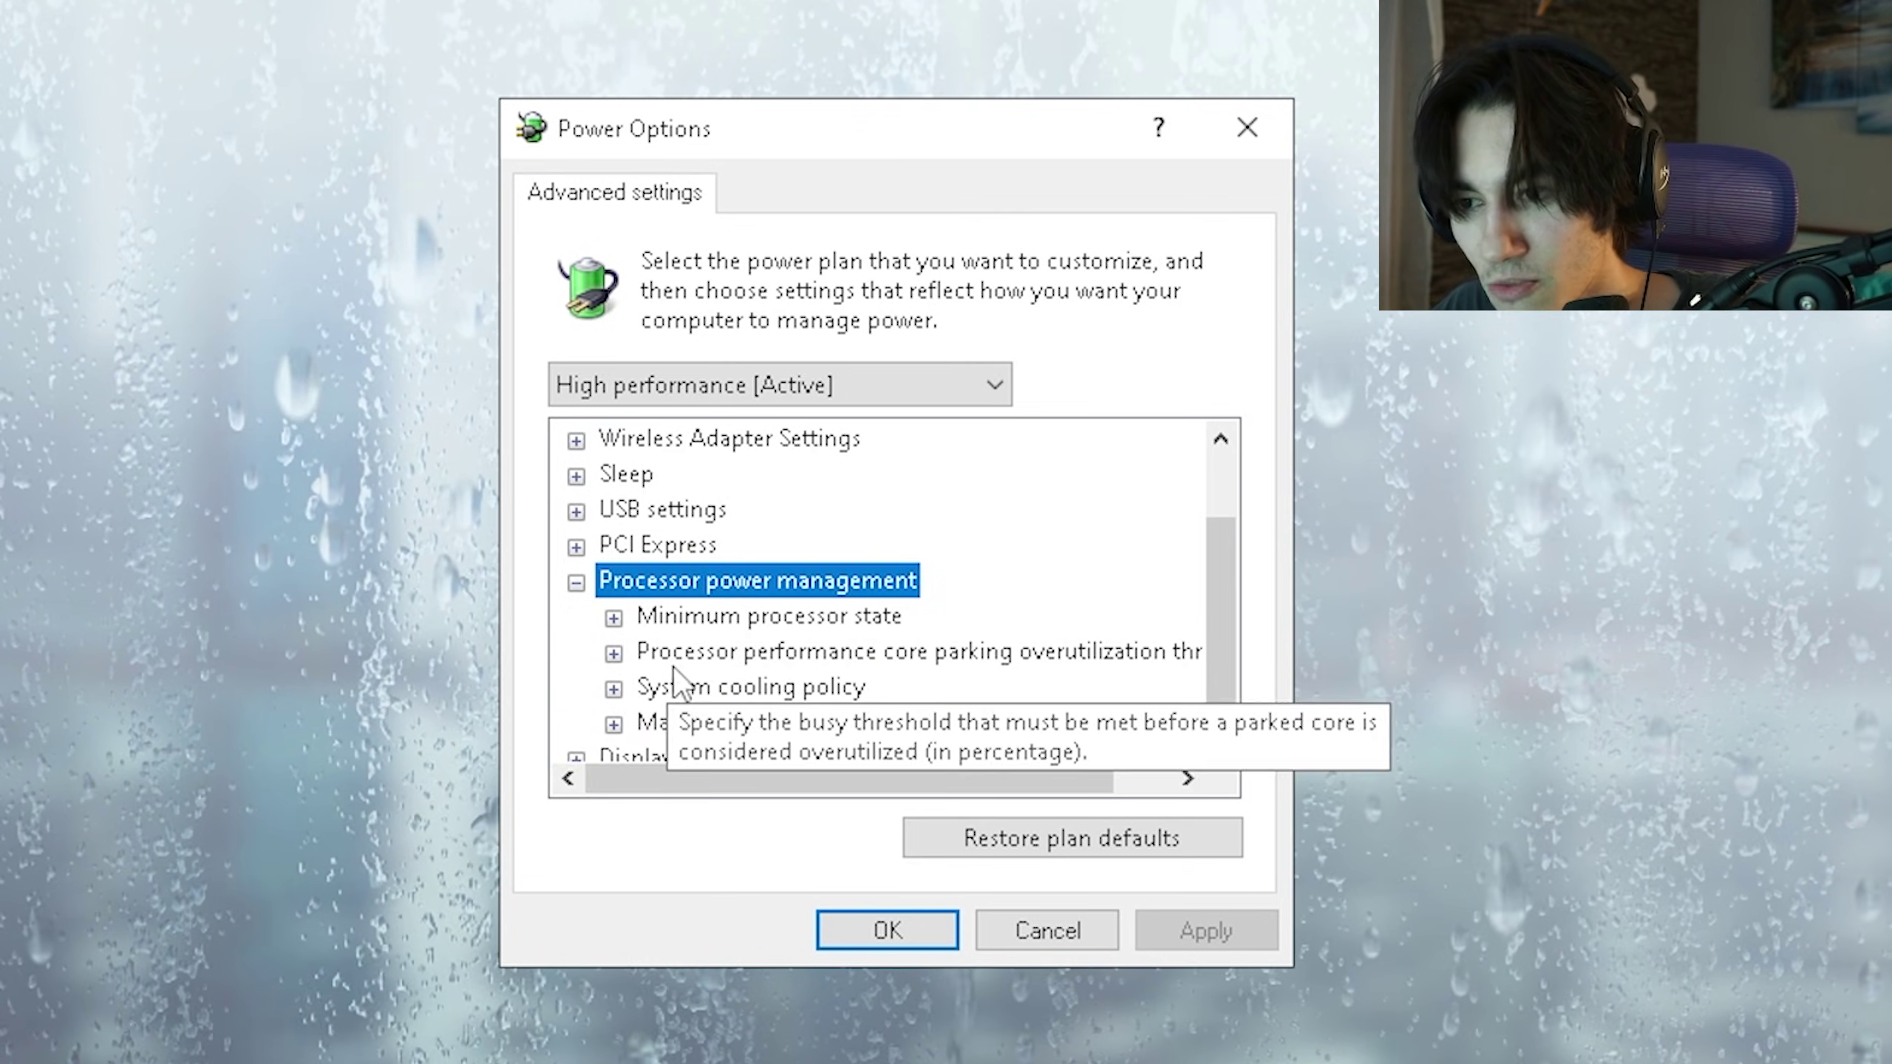
click(611, 618)
click(791, 651)
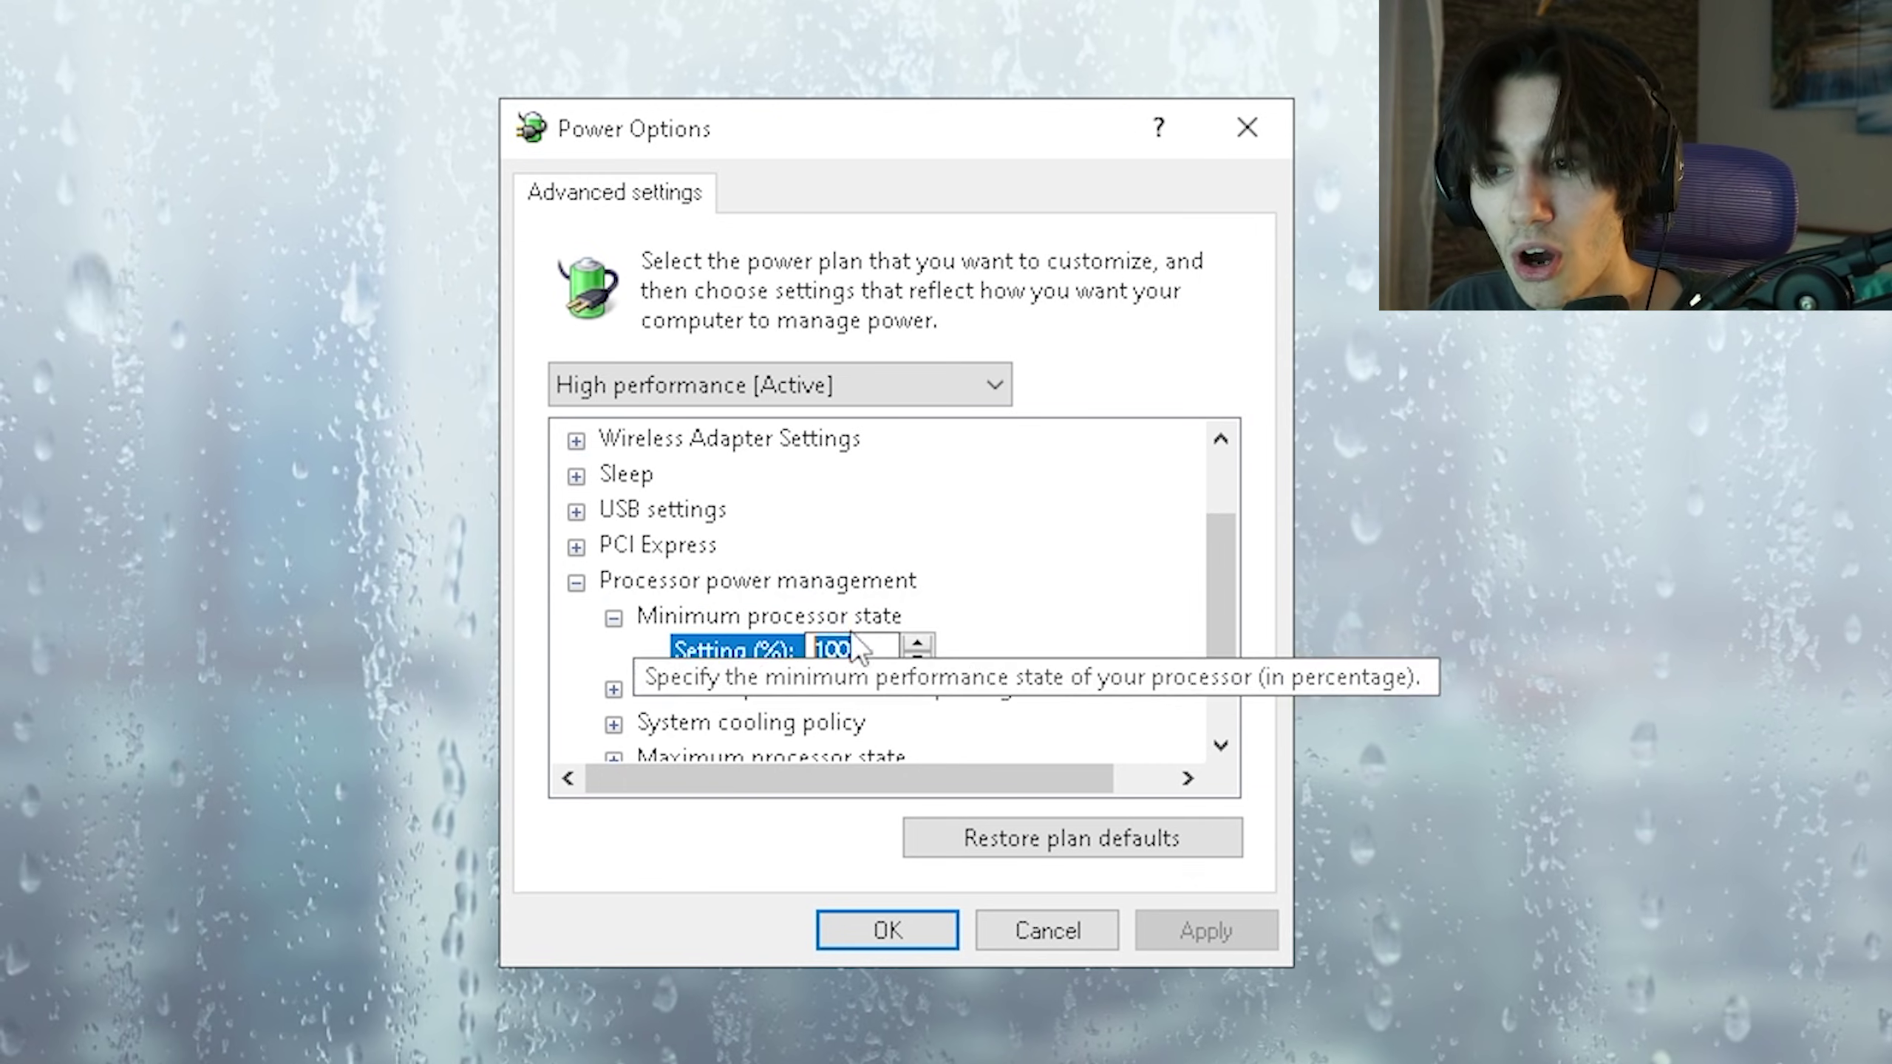
click(612, 617)
click(612, 723)
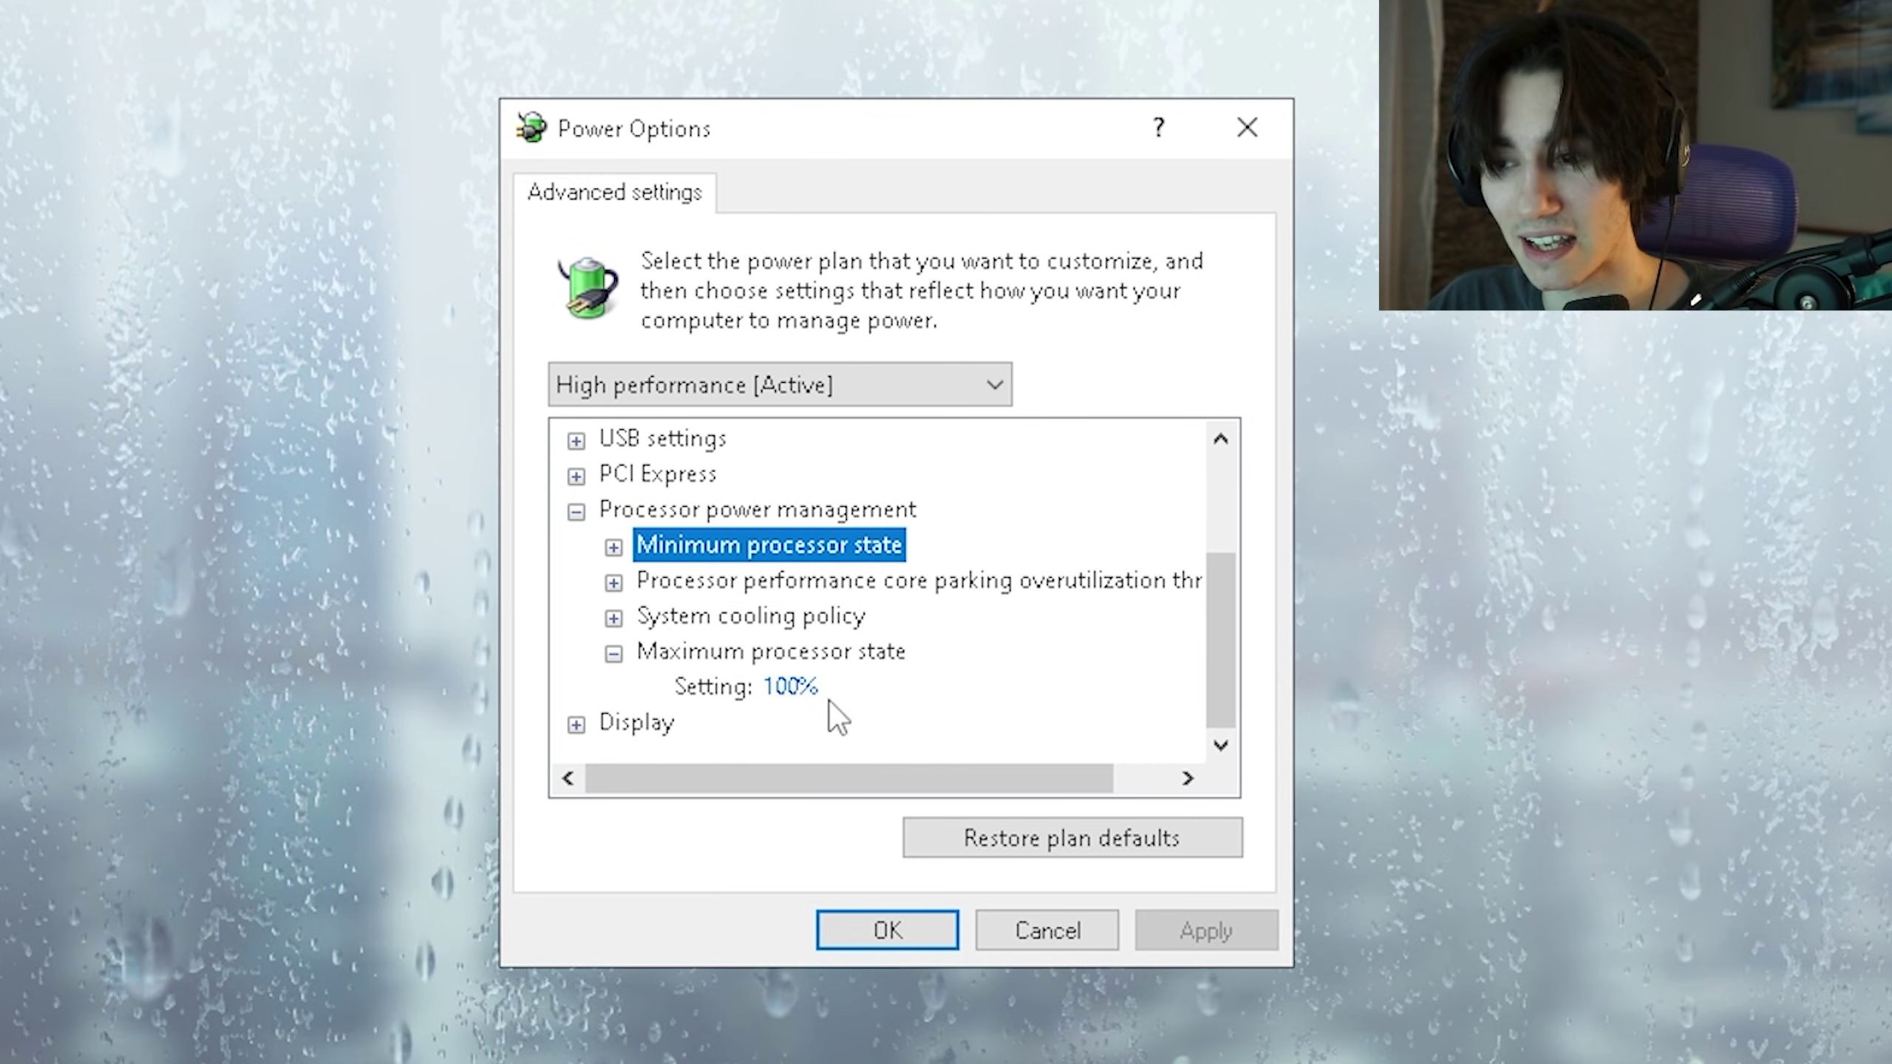
click(613, 651)
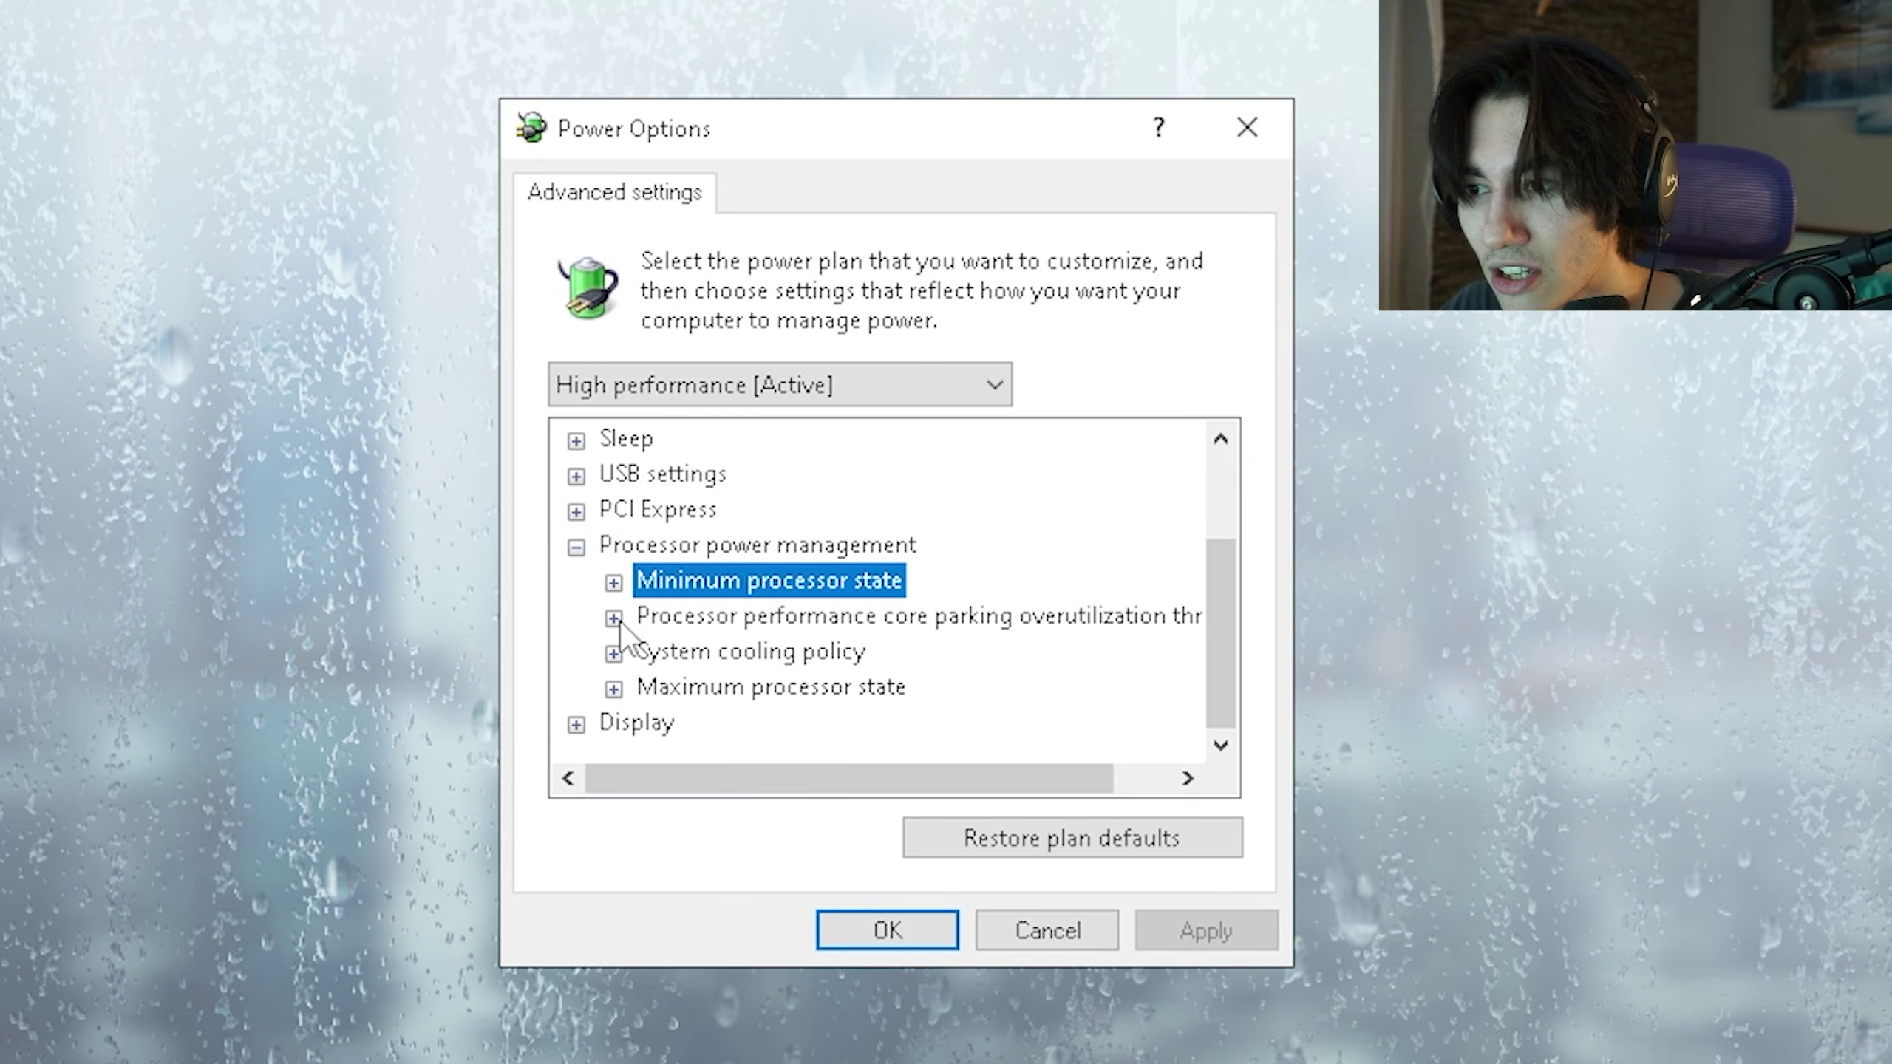
- Set the processor performance core parking overutilization threshold to 100% under Processor power management
click(612, 618)
click(786, 651)
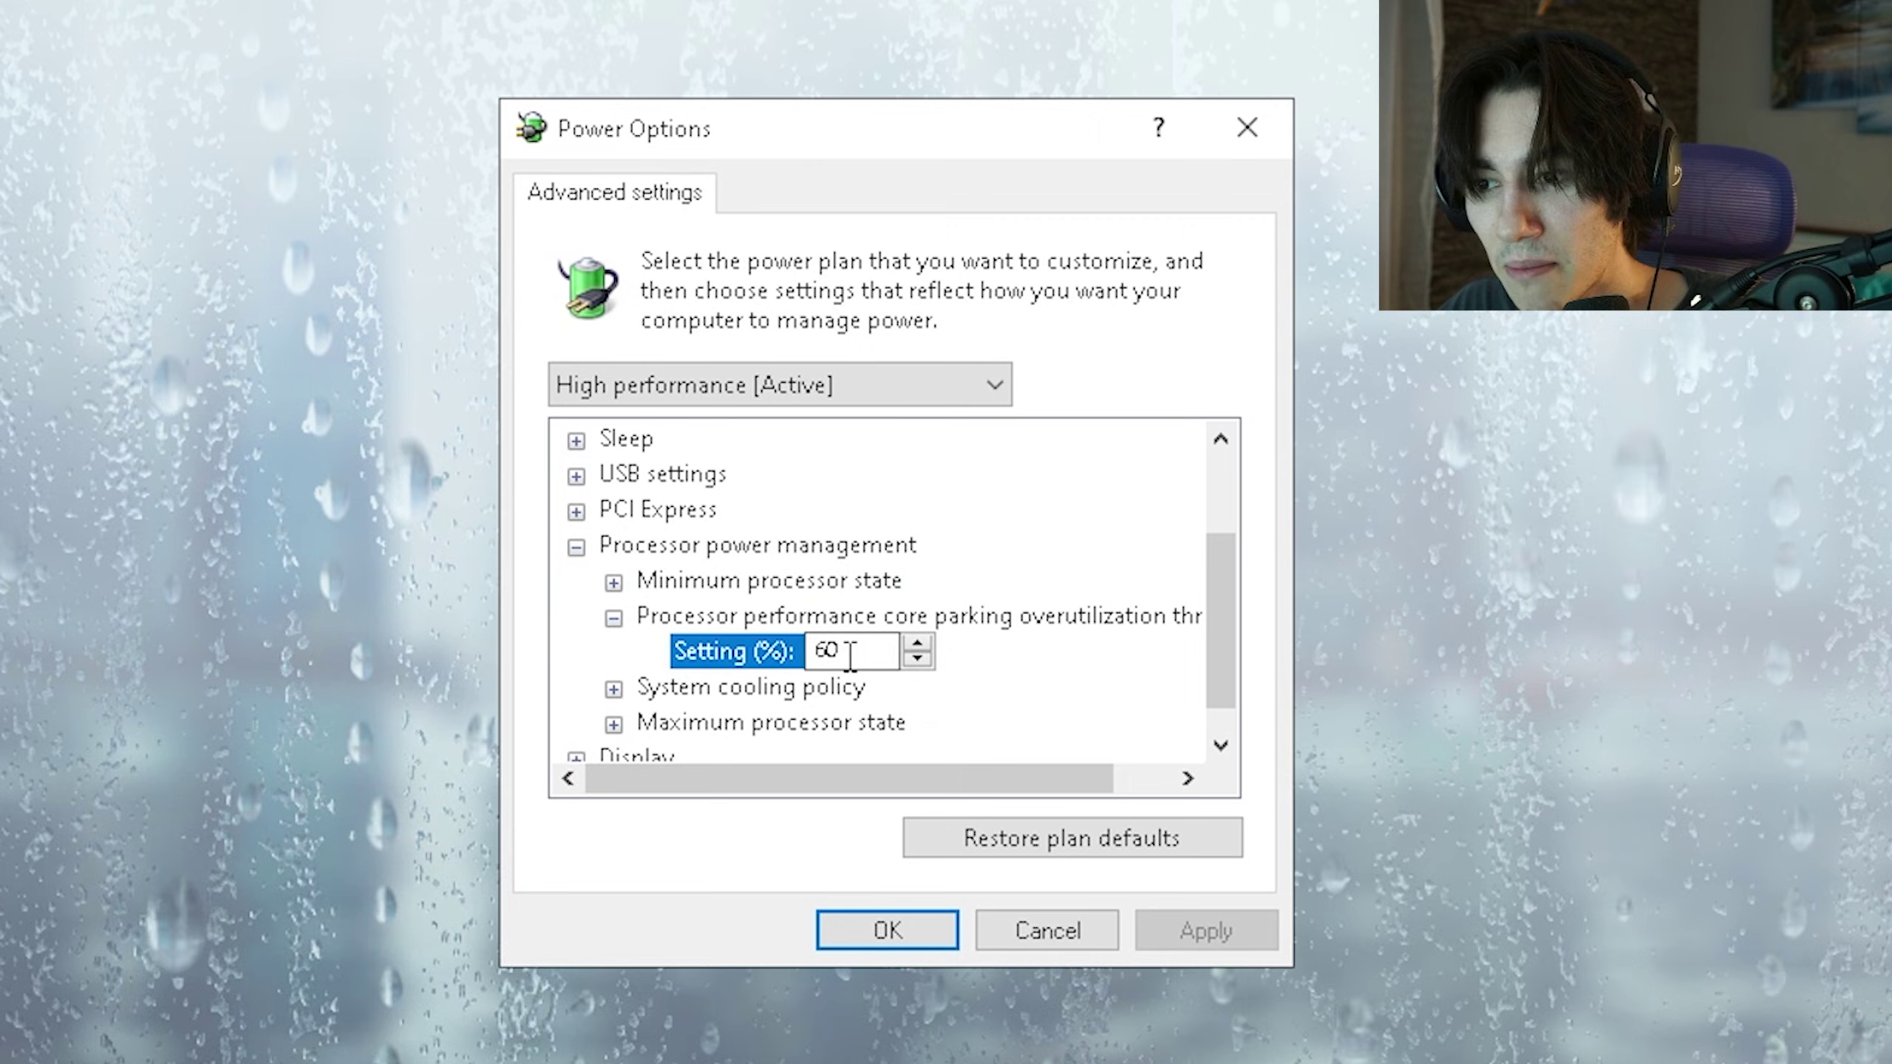
text(100)
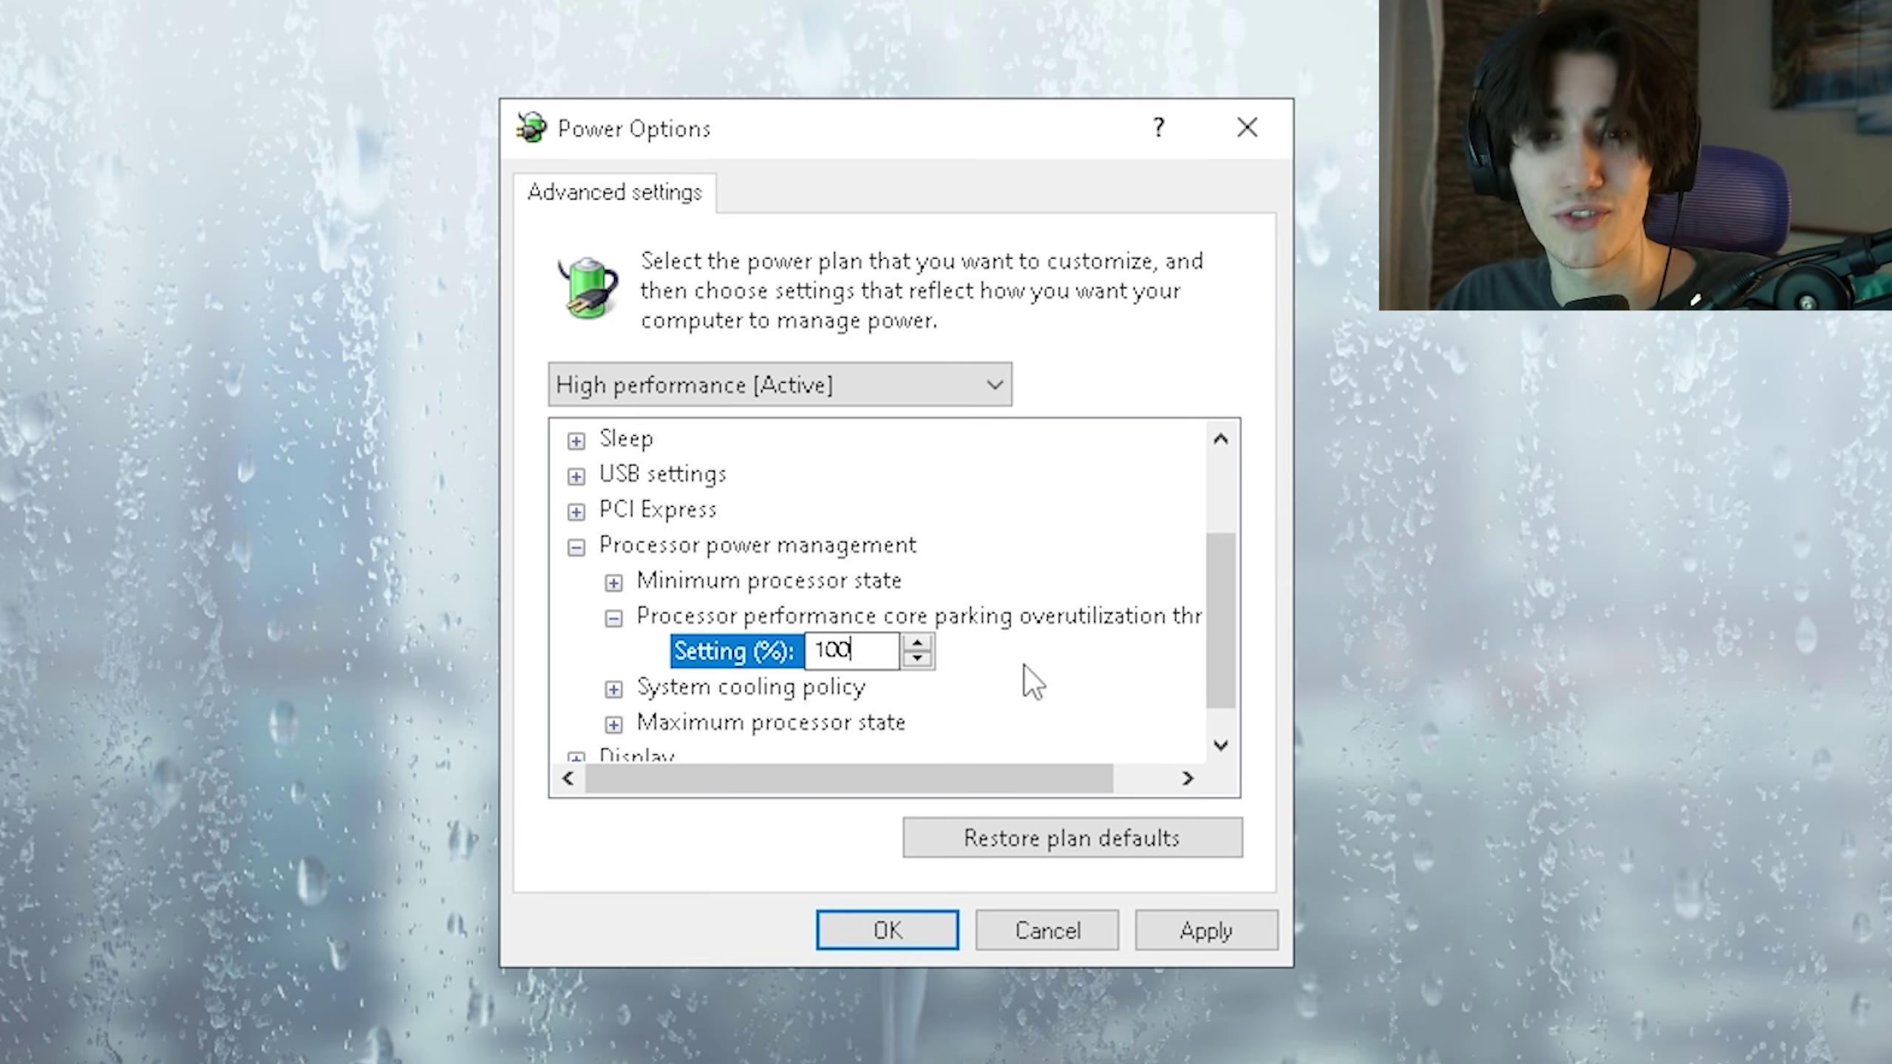
click(576, 547)
- Keep PCI Express Link State Power Management on Off, then apply the power plan changes and close the dialog
click(576, 653)
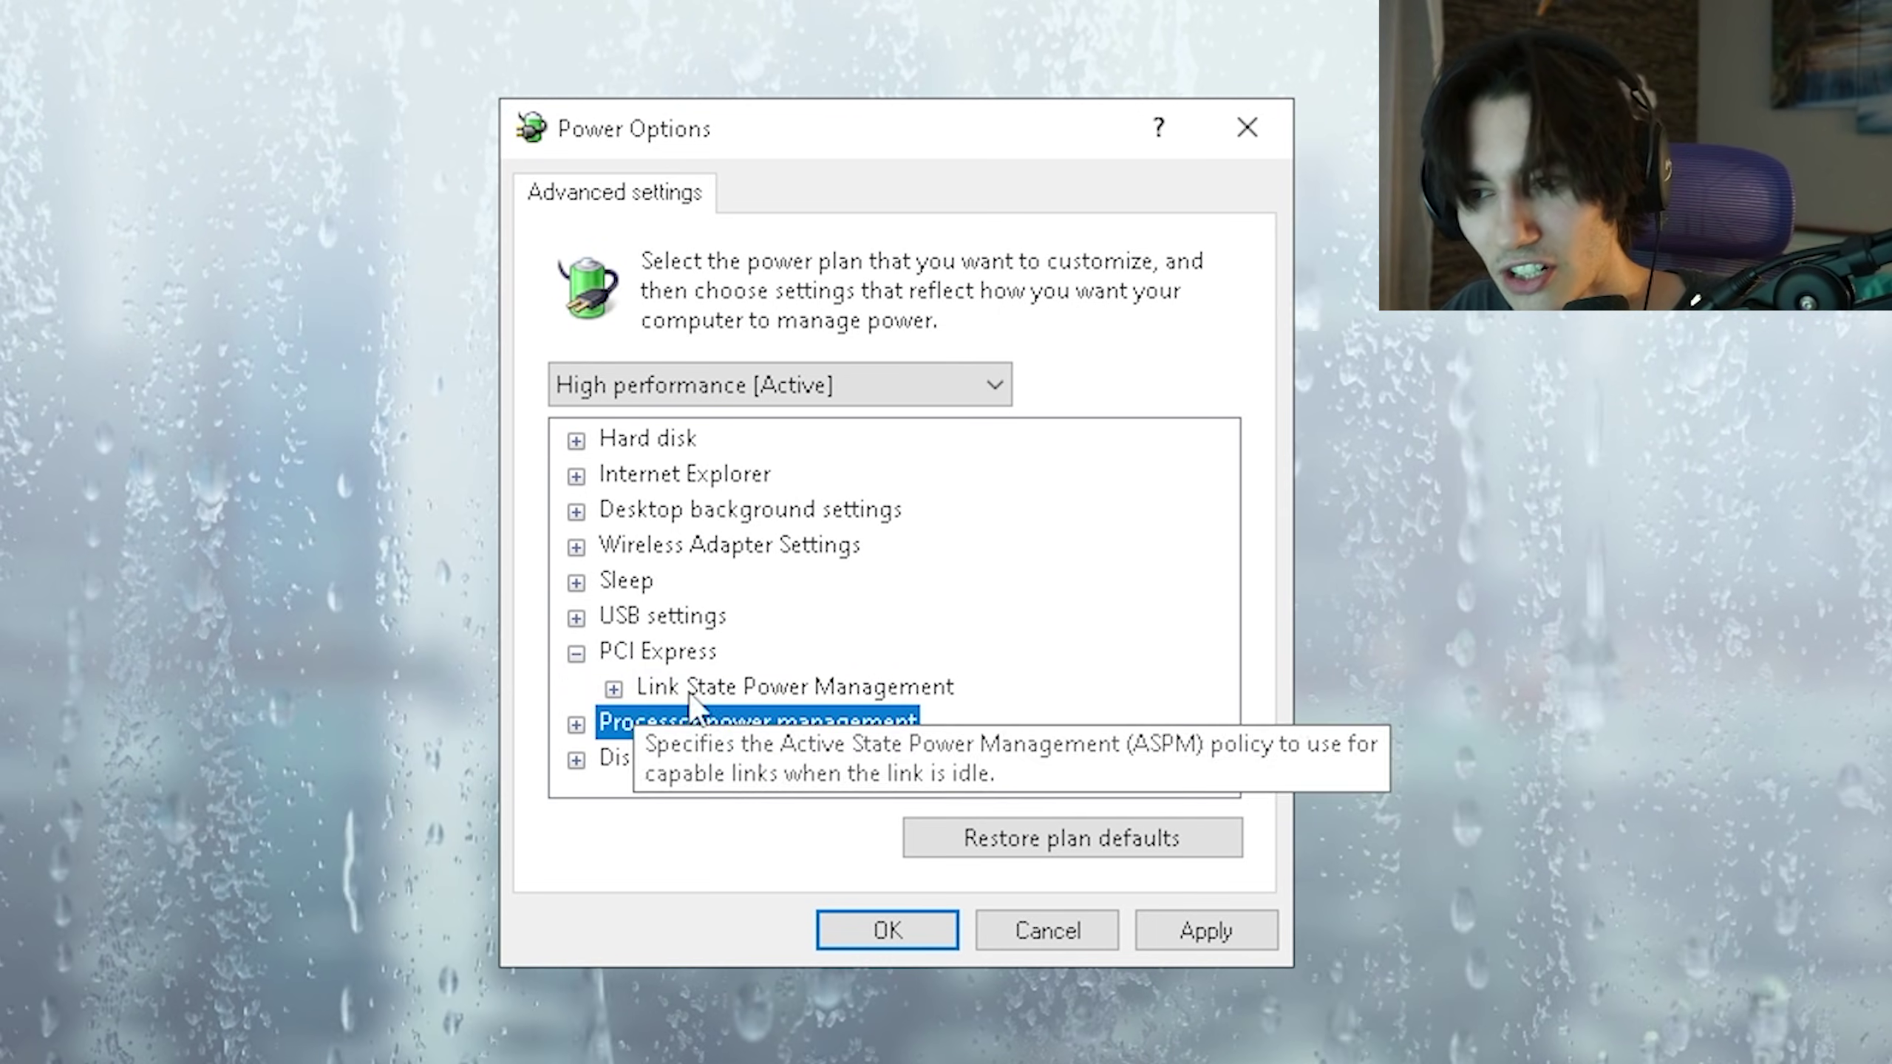
click(612, 688)
click(787, 730)
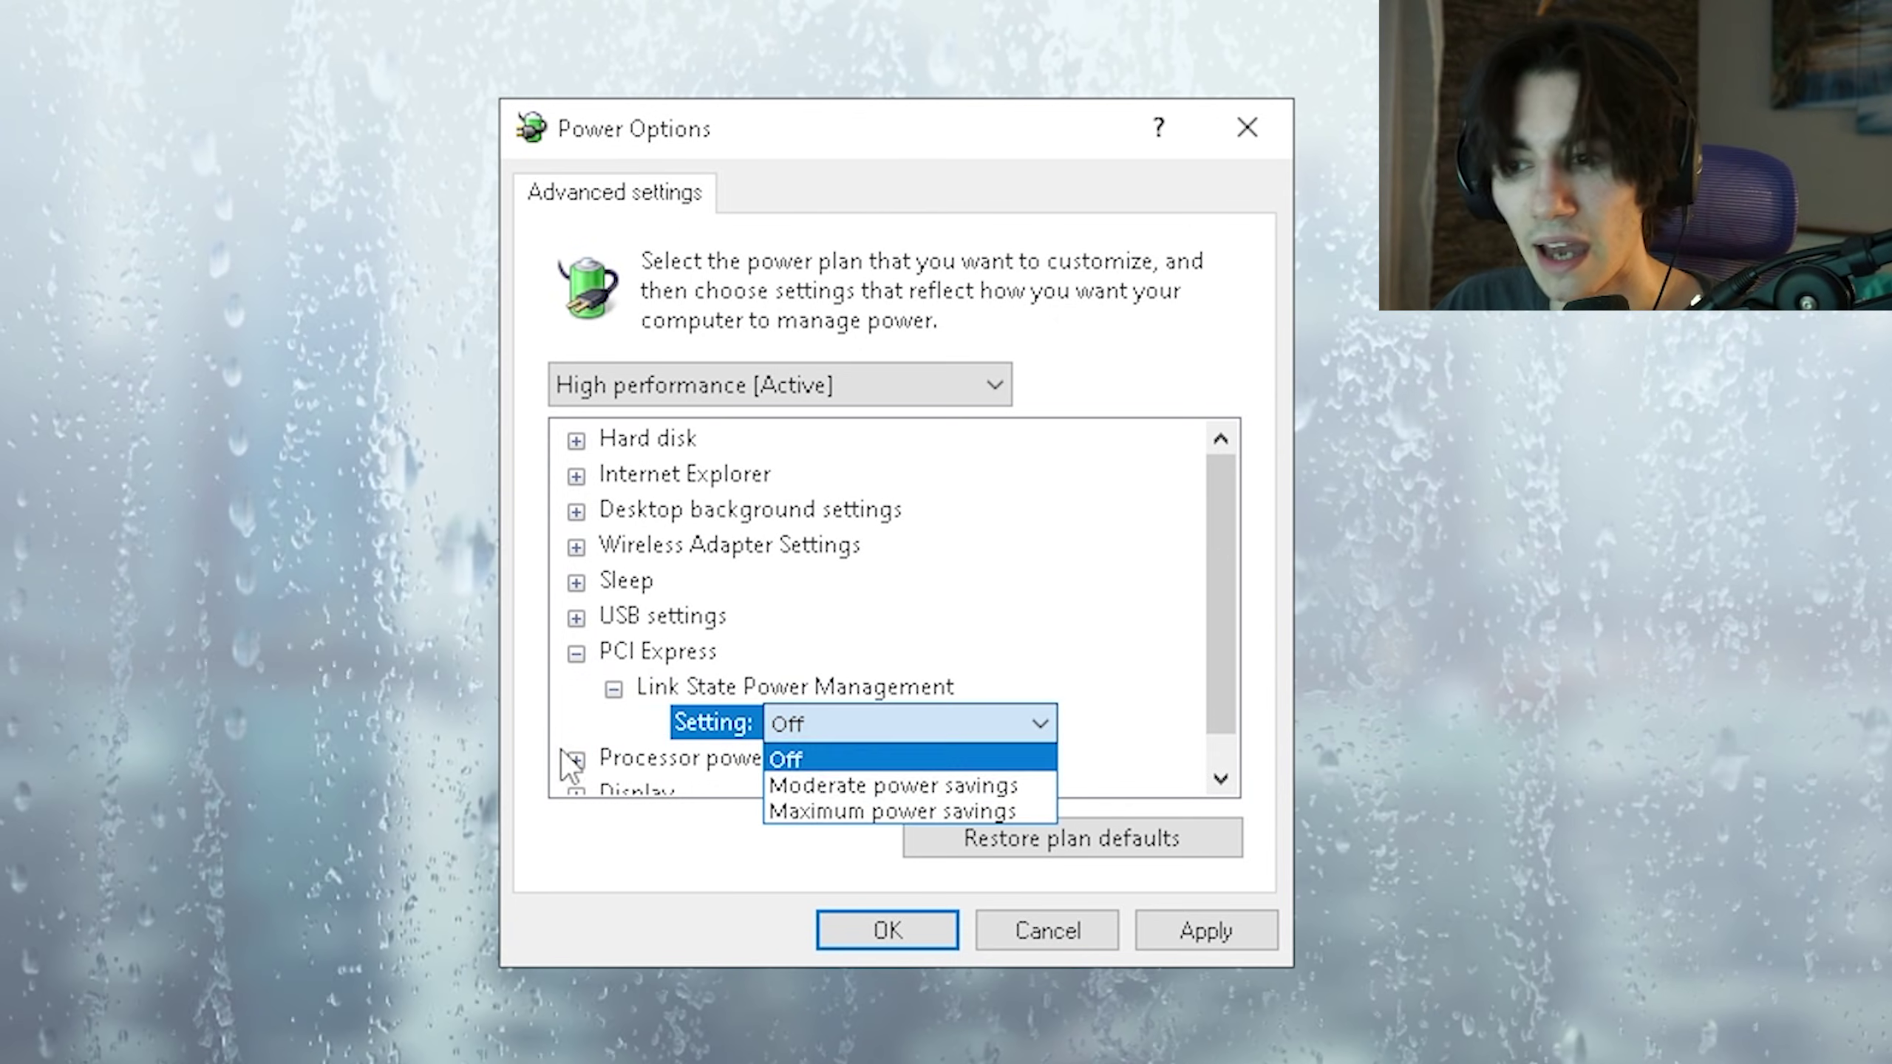
click(597, 695)
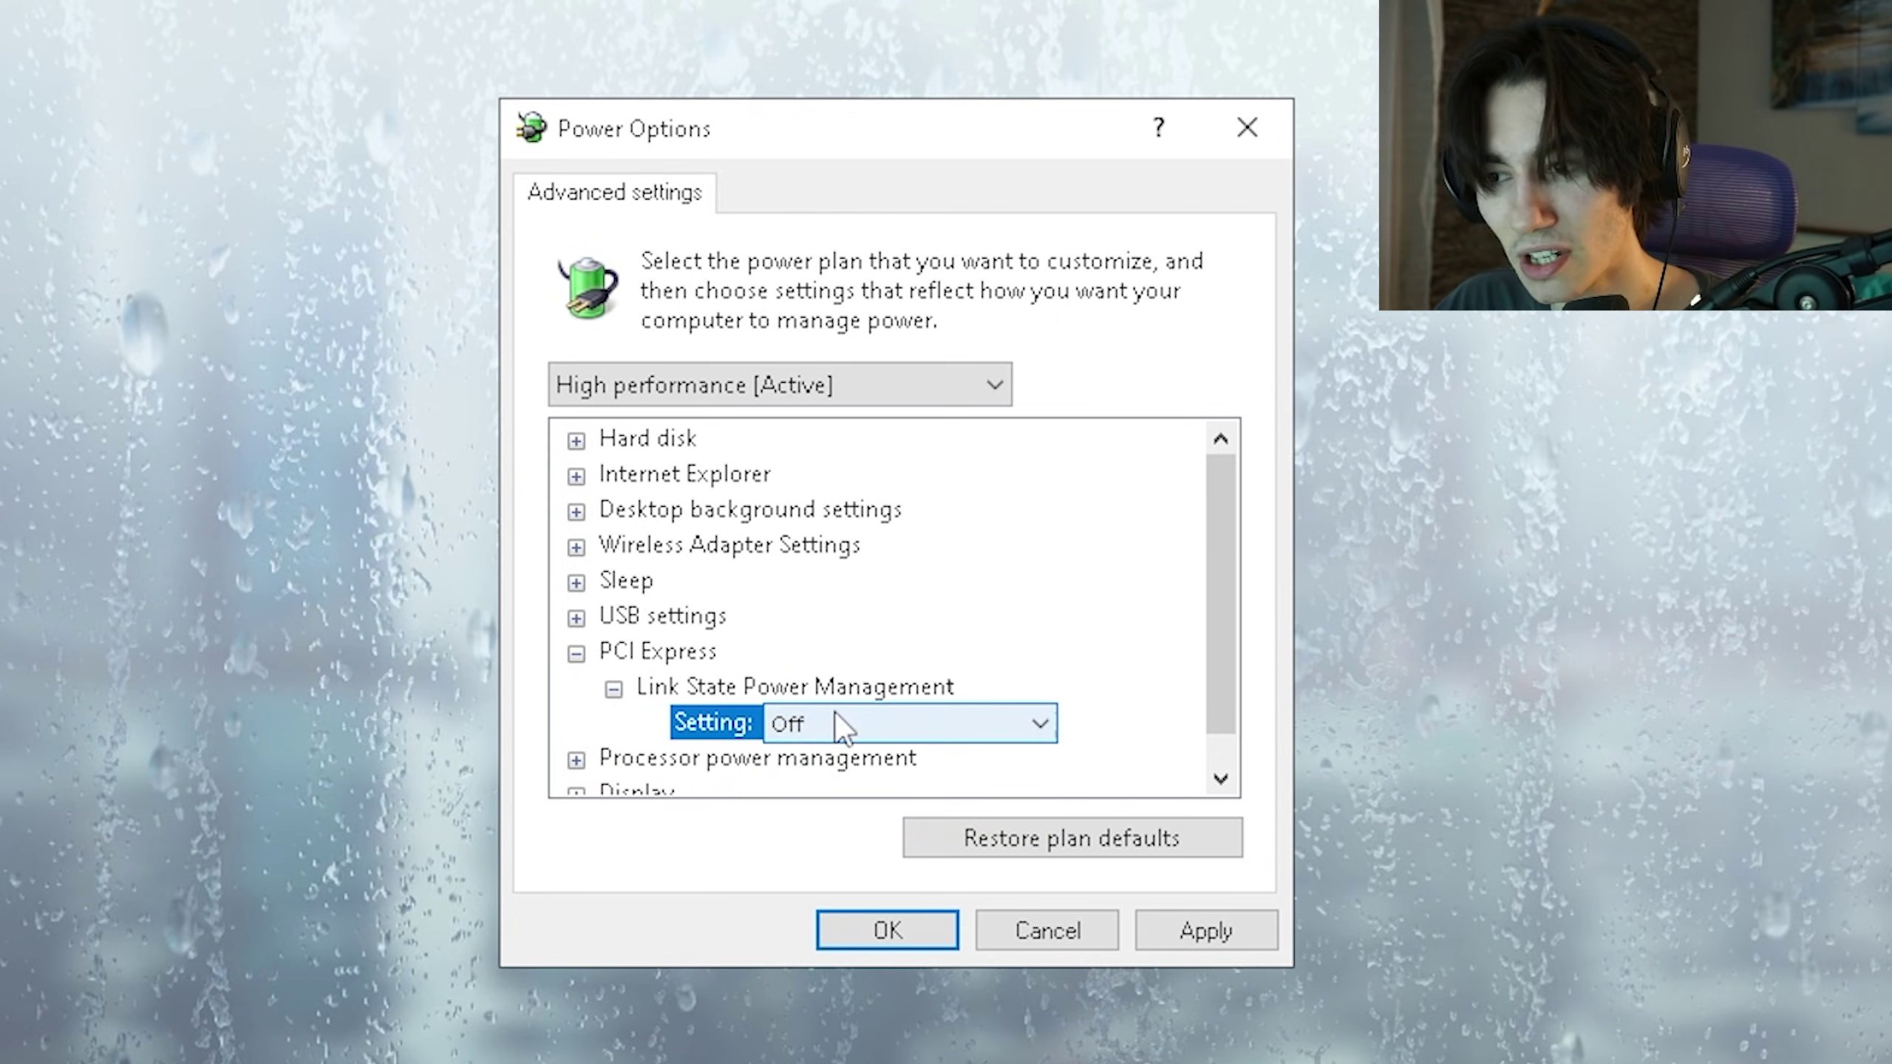
click(576, 653)
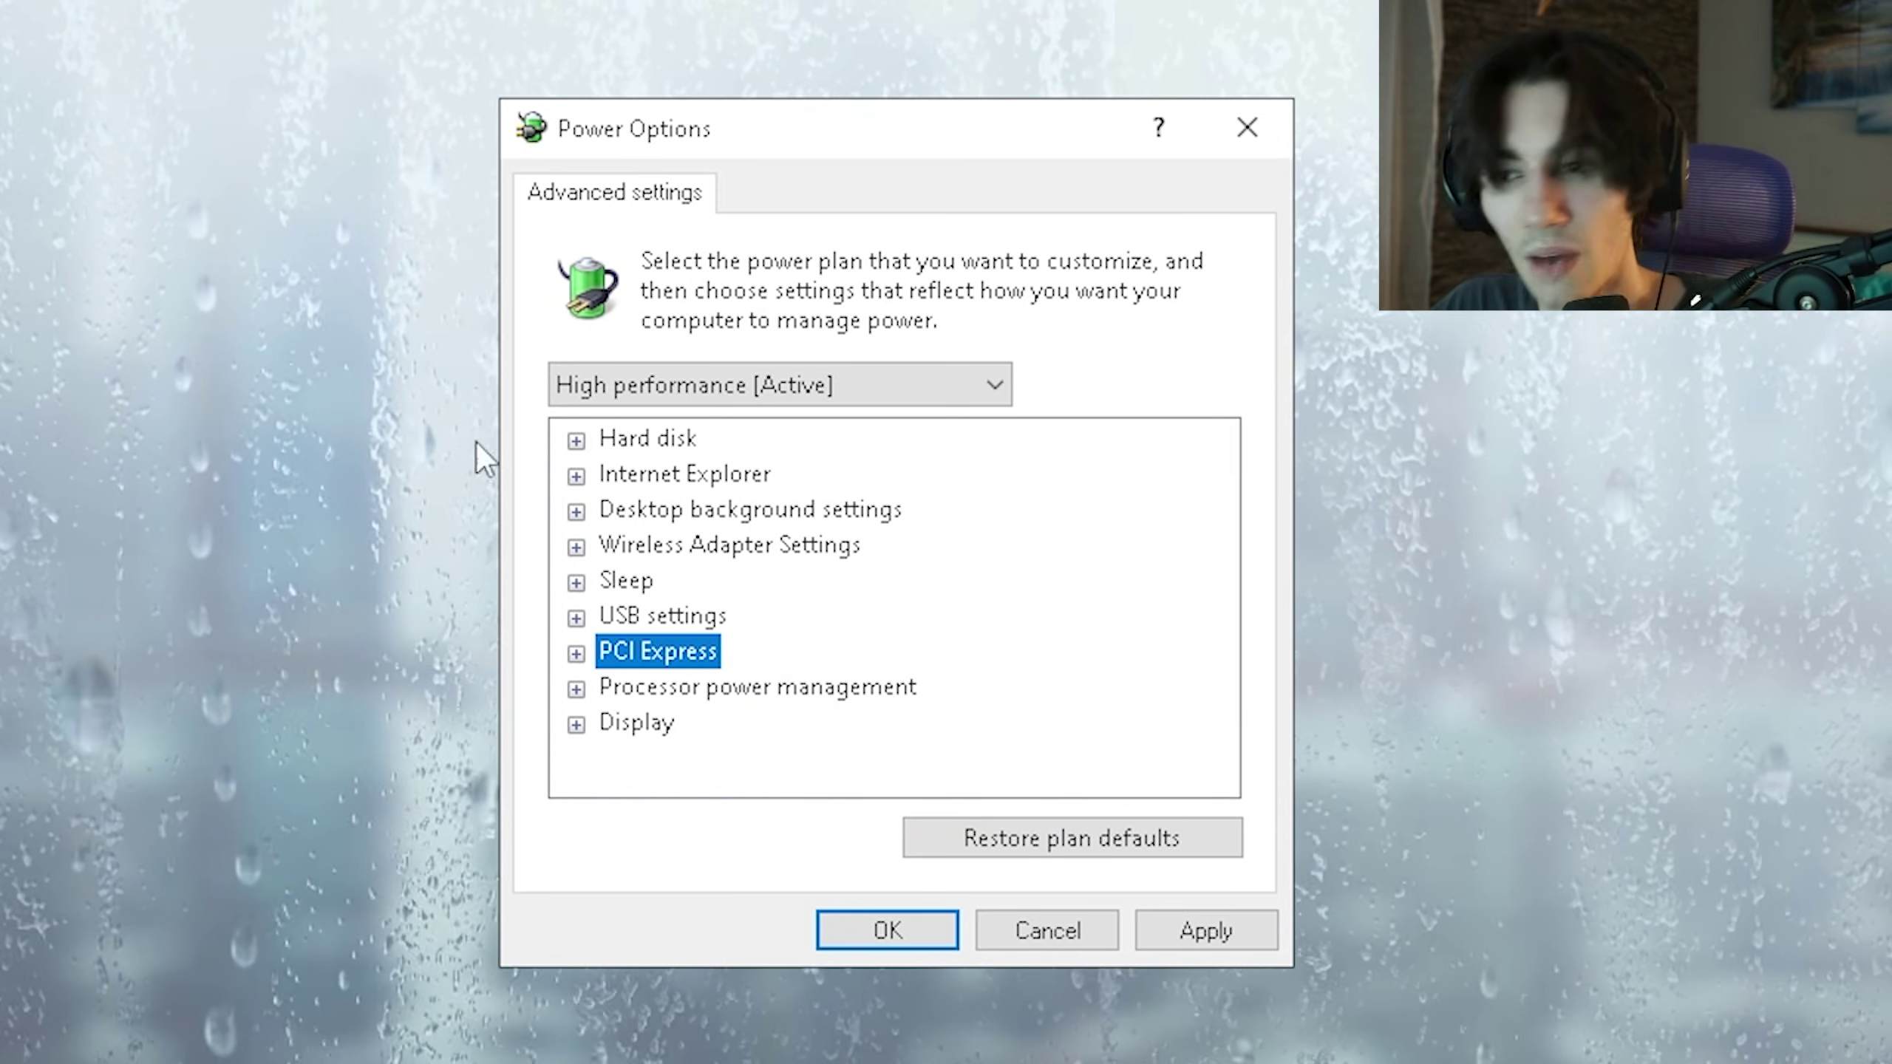
click(1155, 928)
click(896, 923)
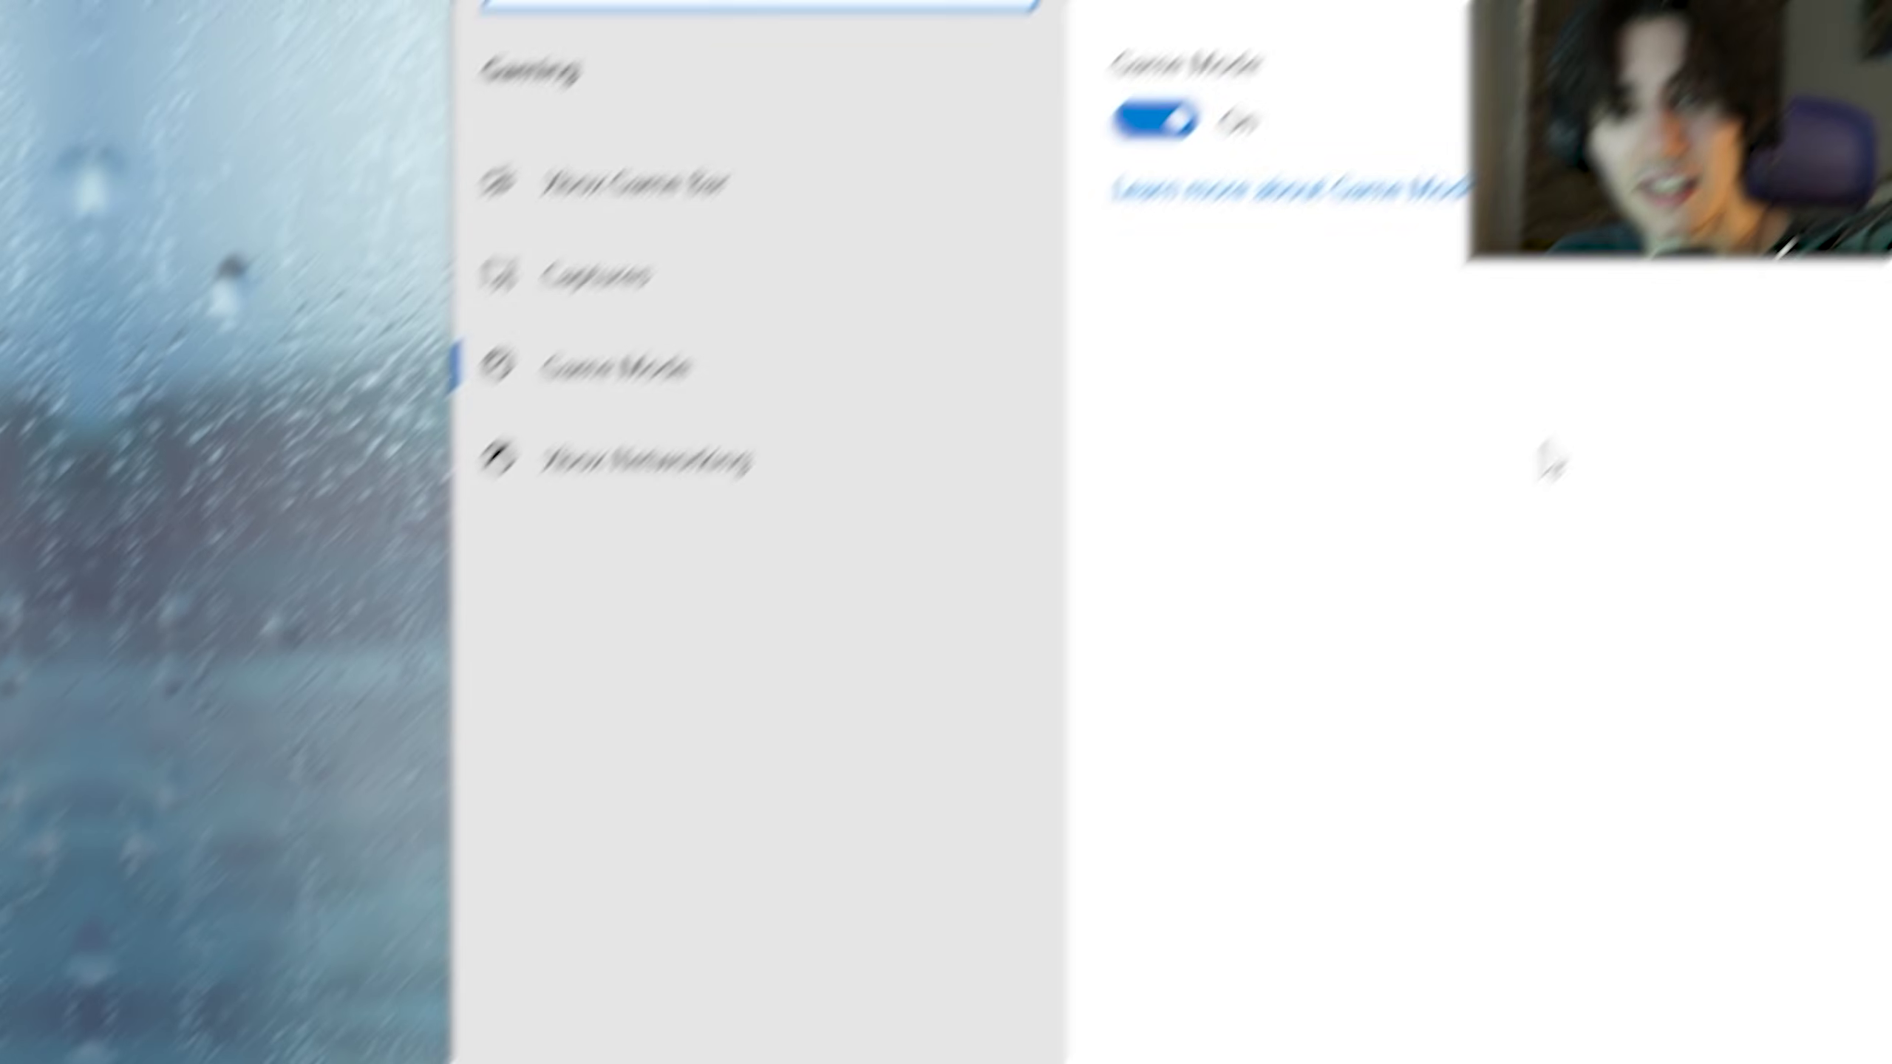
- Open the Windows Game Mode settings, go to the related Graphics settings and expand the cs2.exe entry
key(super)
text(game)
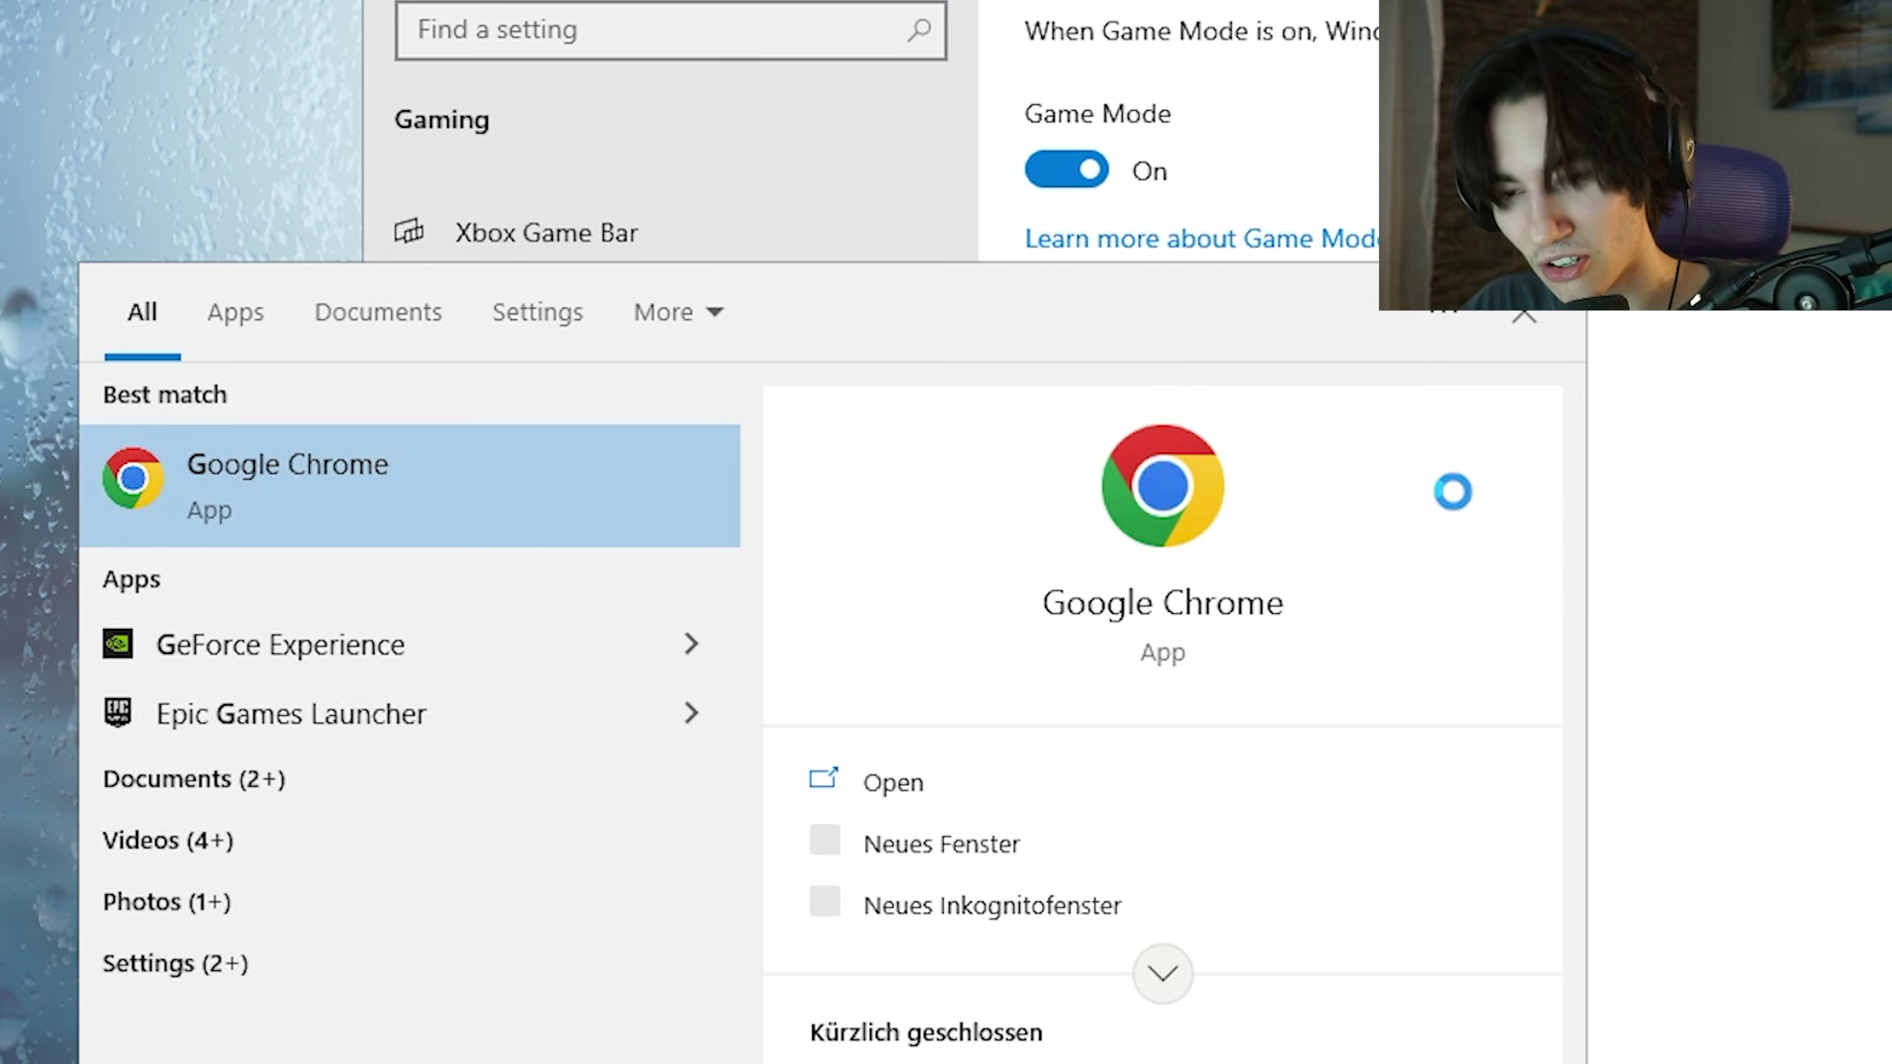
click(473, 532)
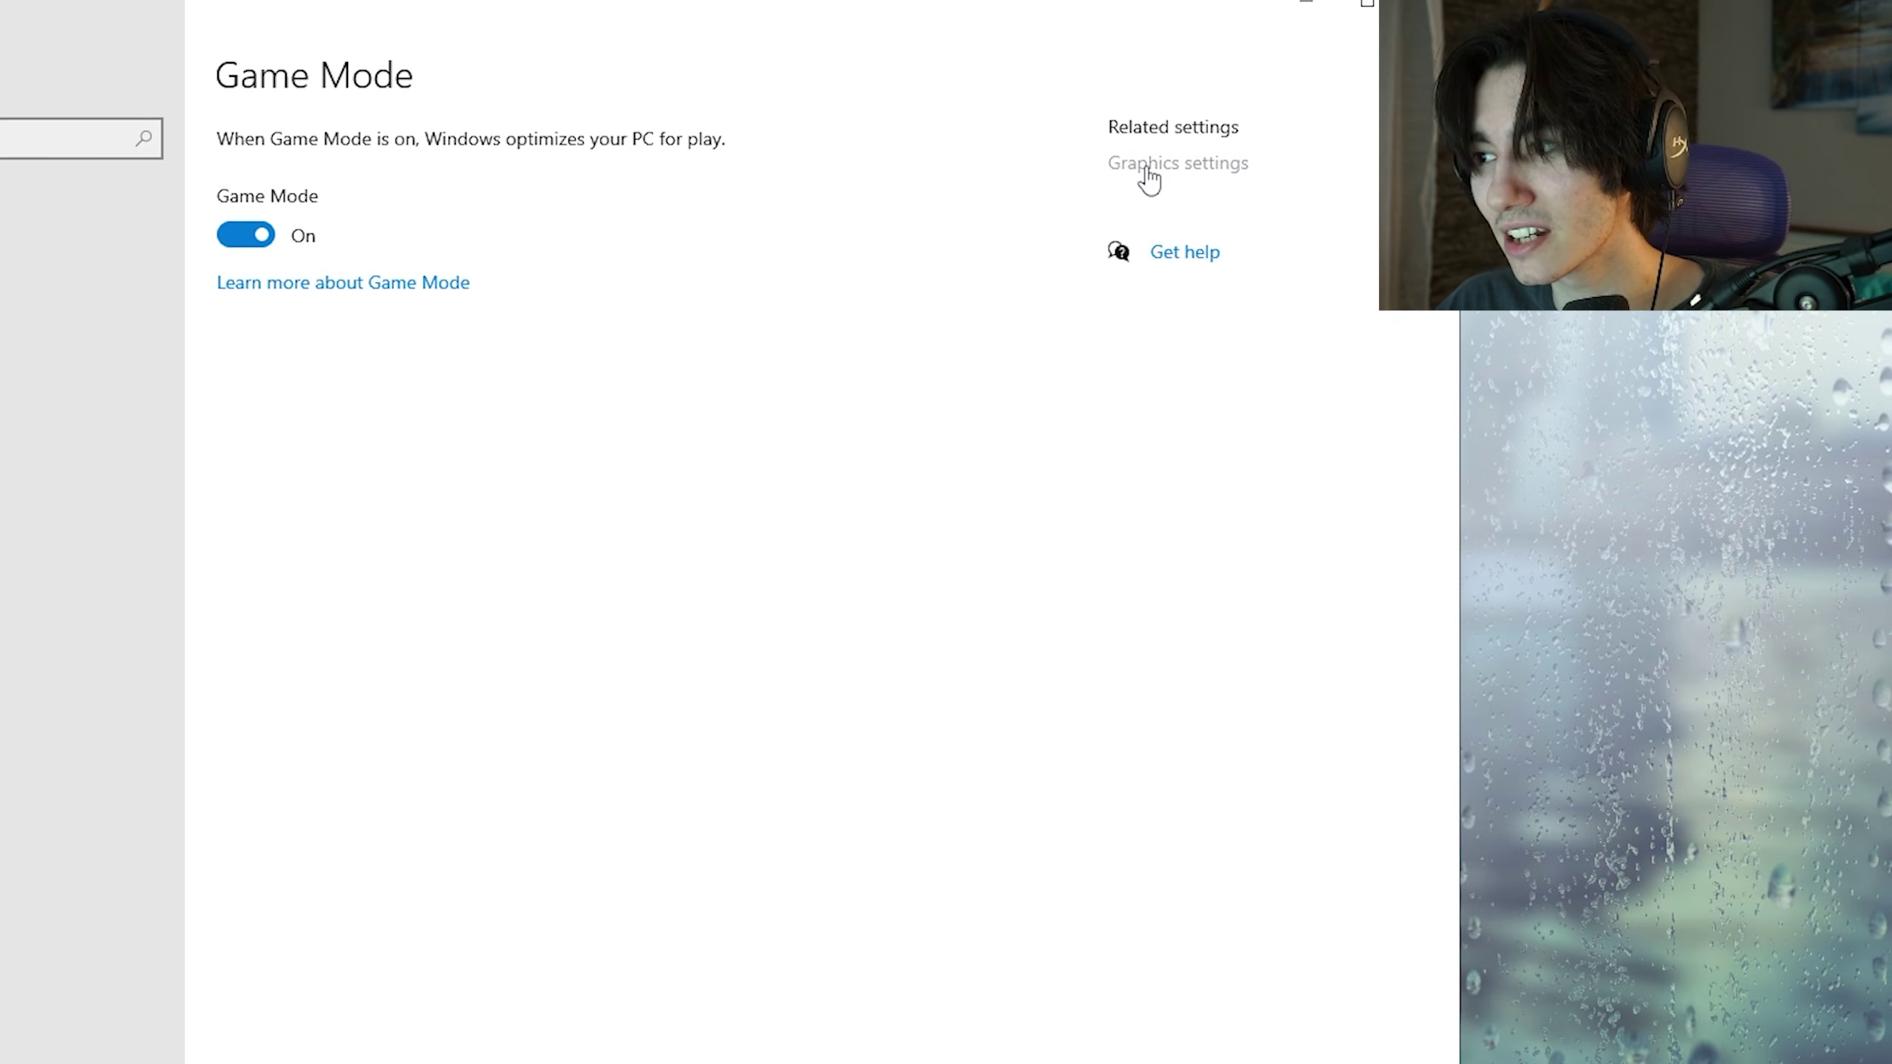
click(1140, 170)
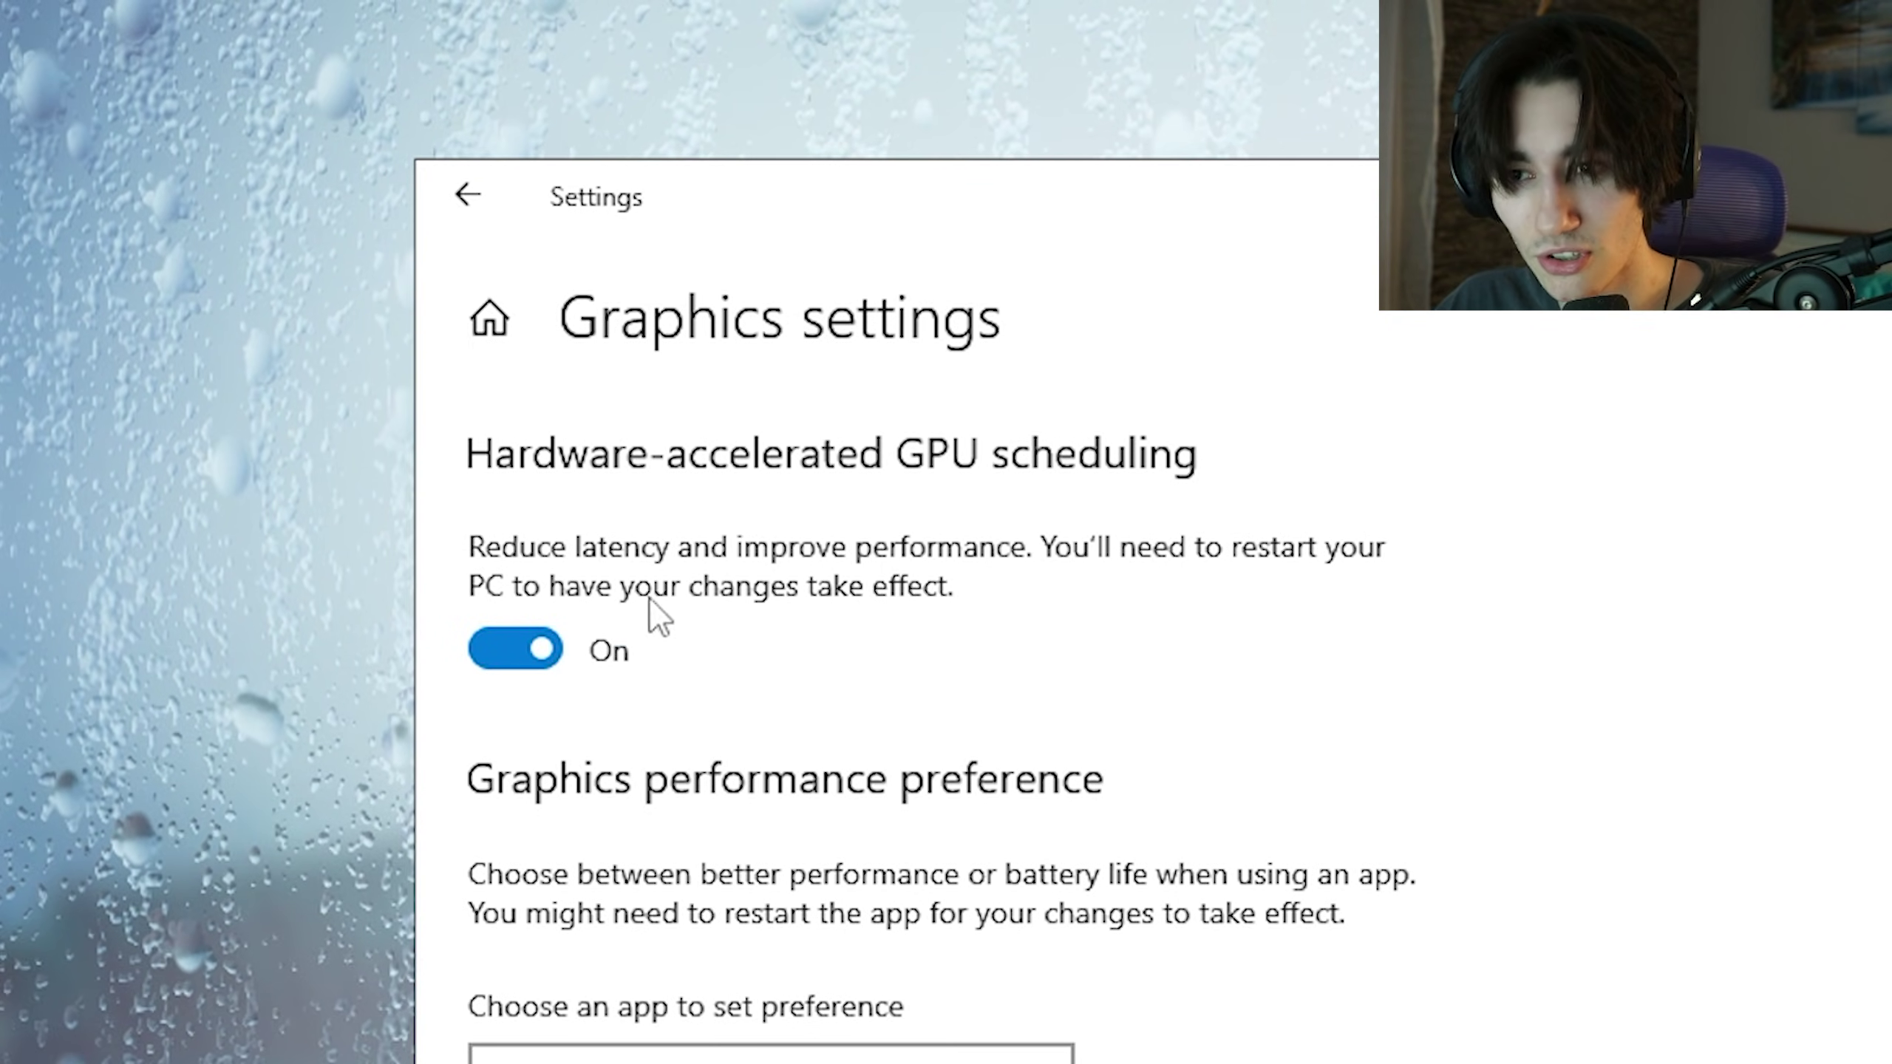
scroll(553, 668, down, 3)
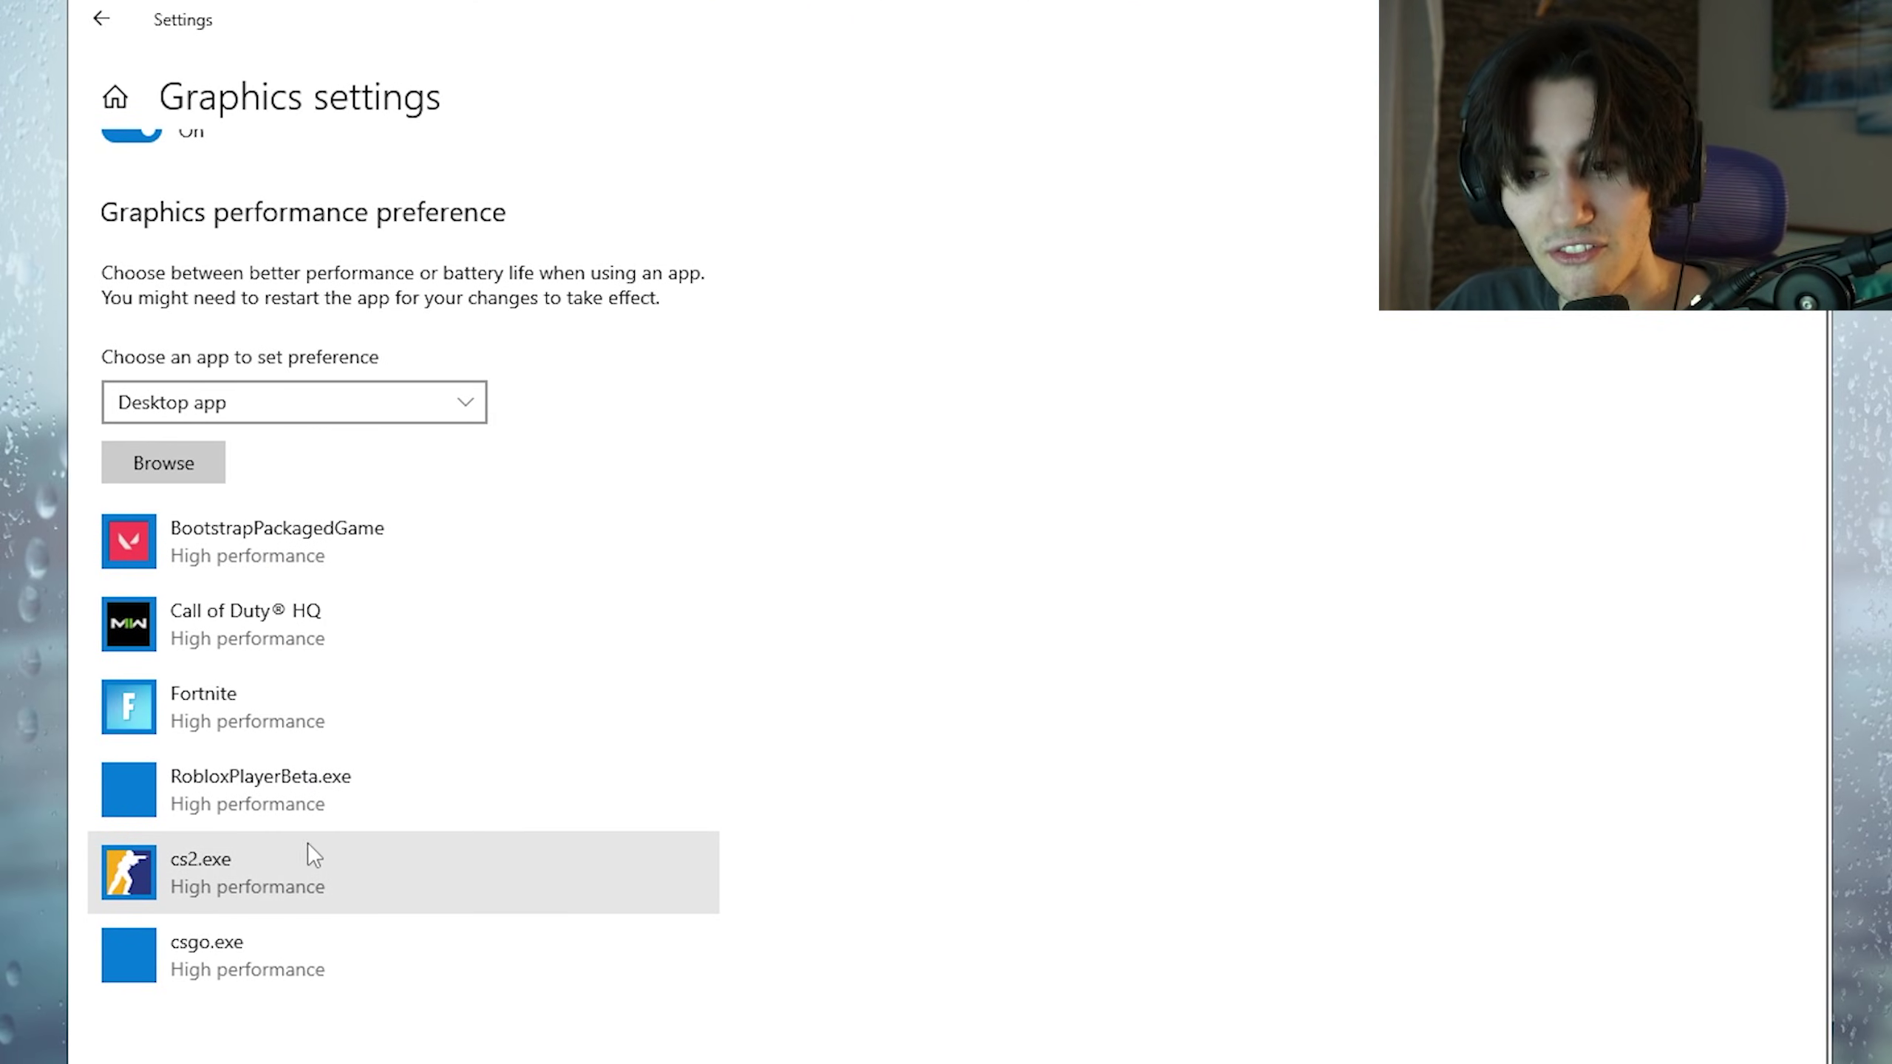
click(312, 854)
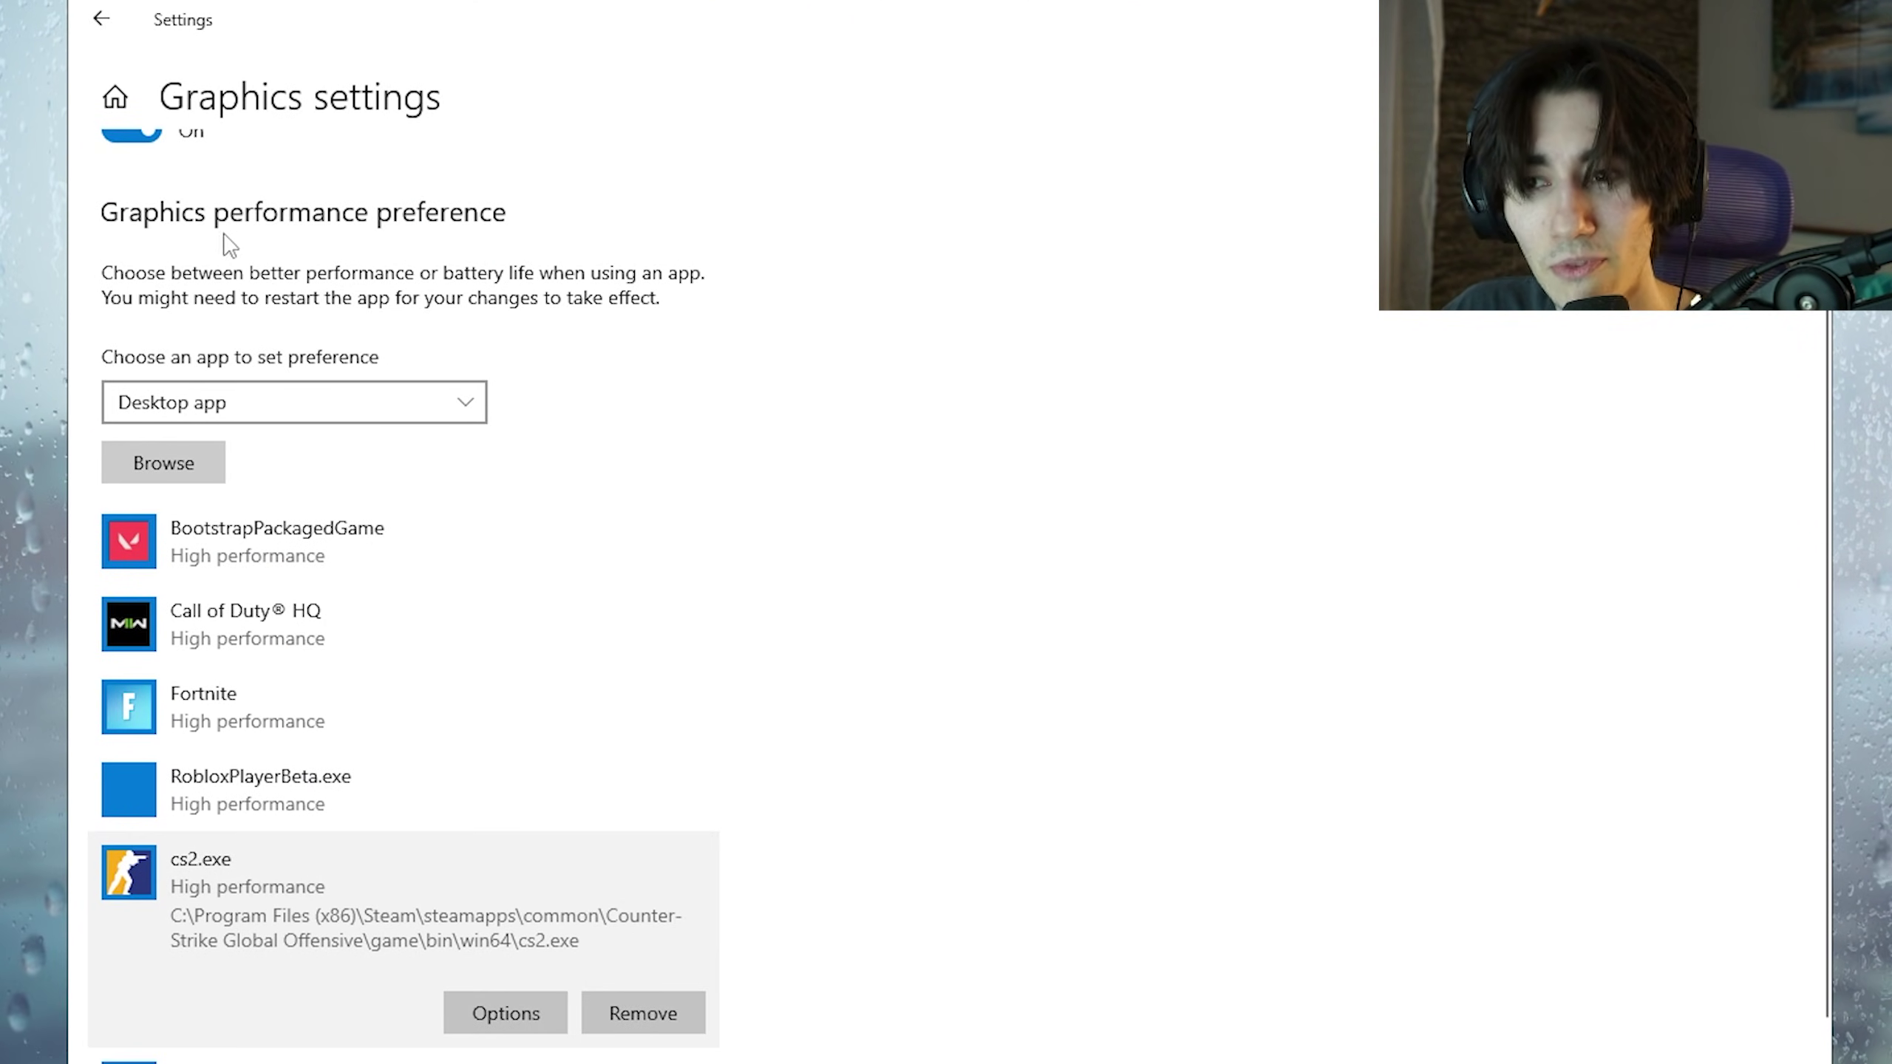
- Browse for a desktop app in the folder C:\Program Files (x86)\Steam\steamapps\common
click(184, 469)
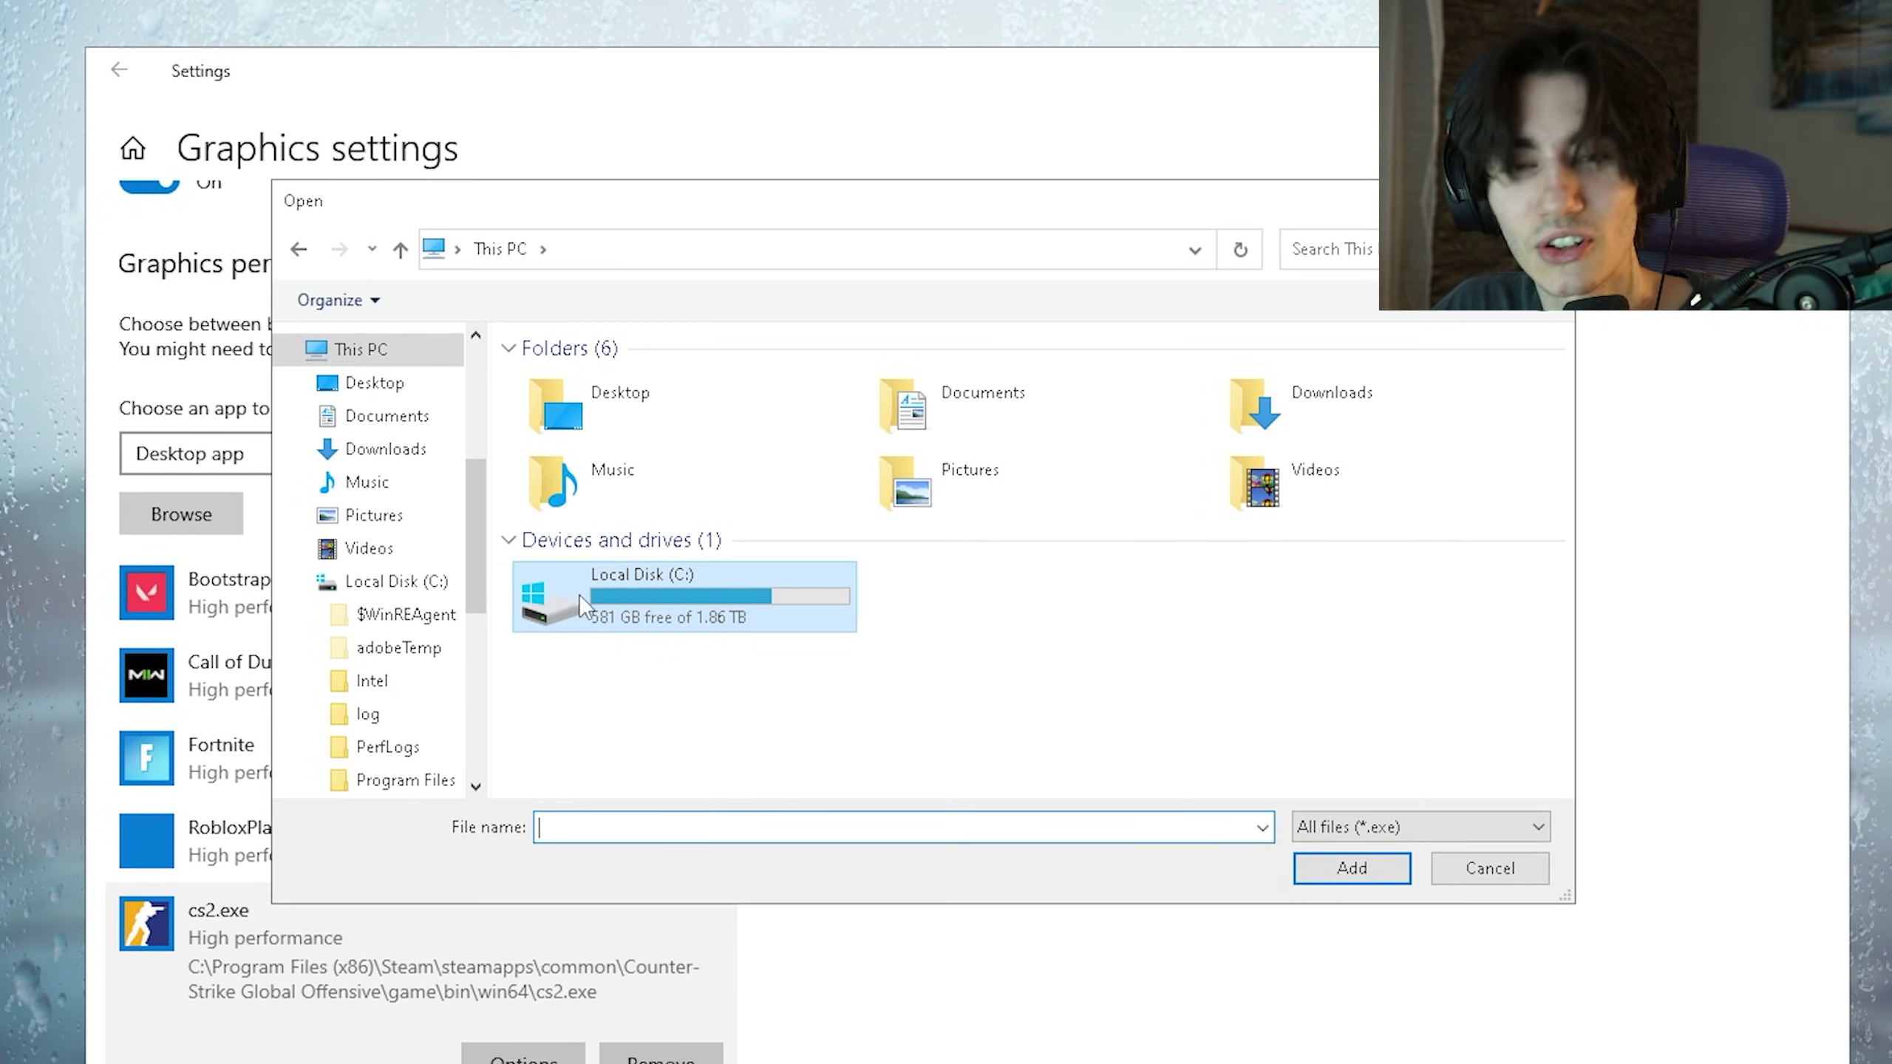
double_click(579, 595)
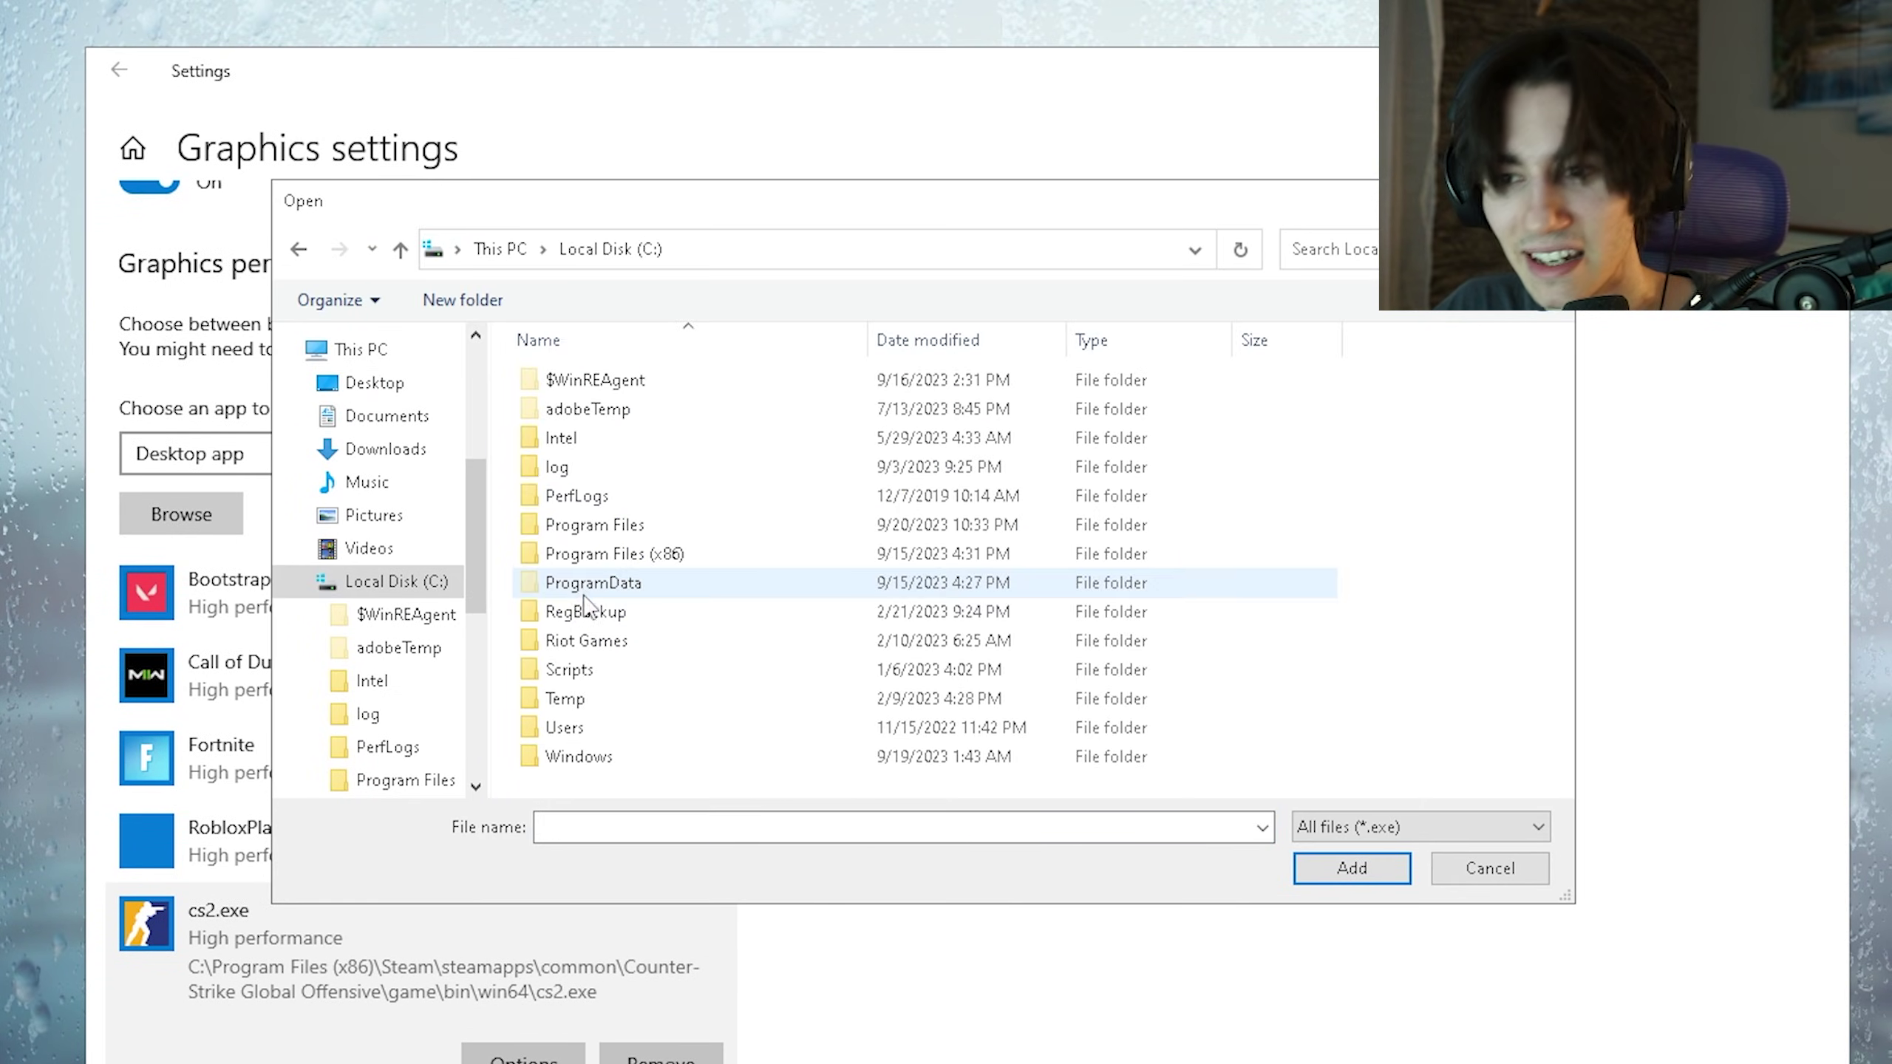
double_click(596, 547)
scroll(645, 633, down, 10)
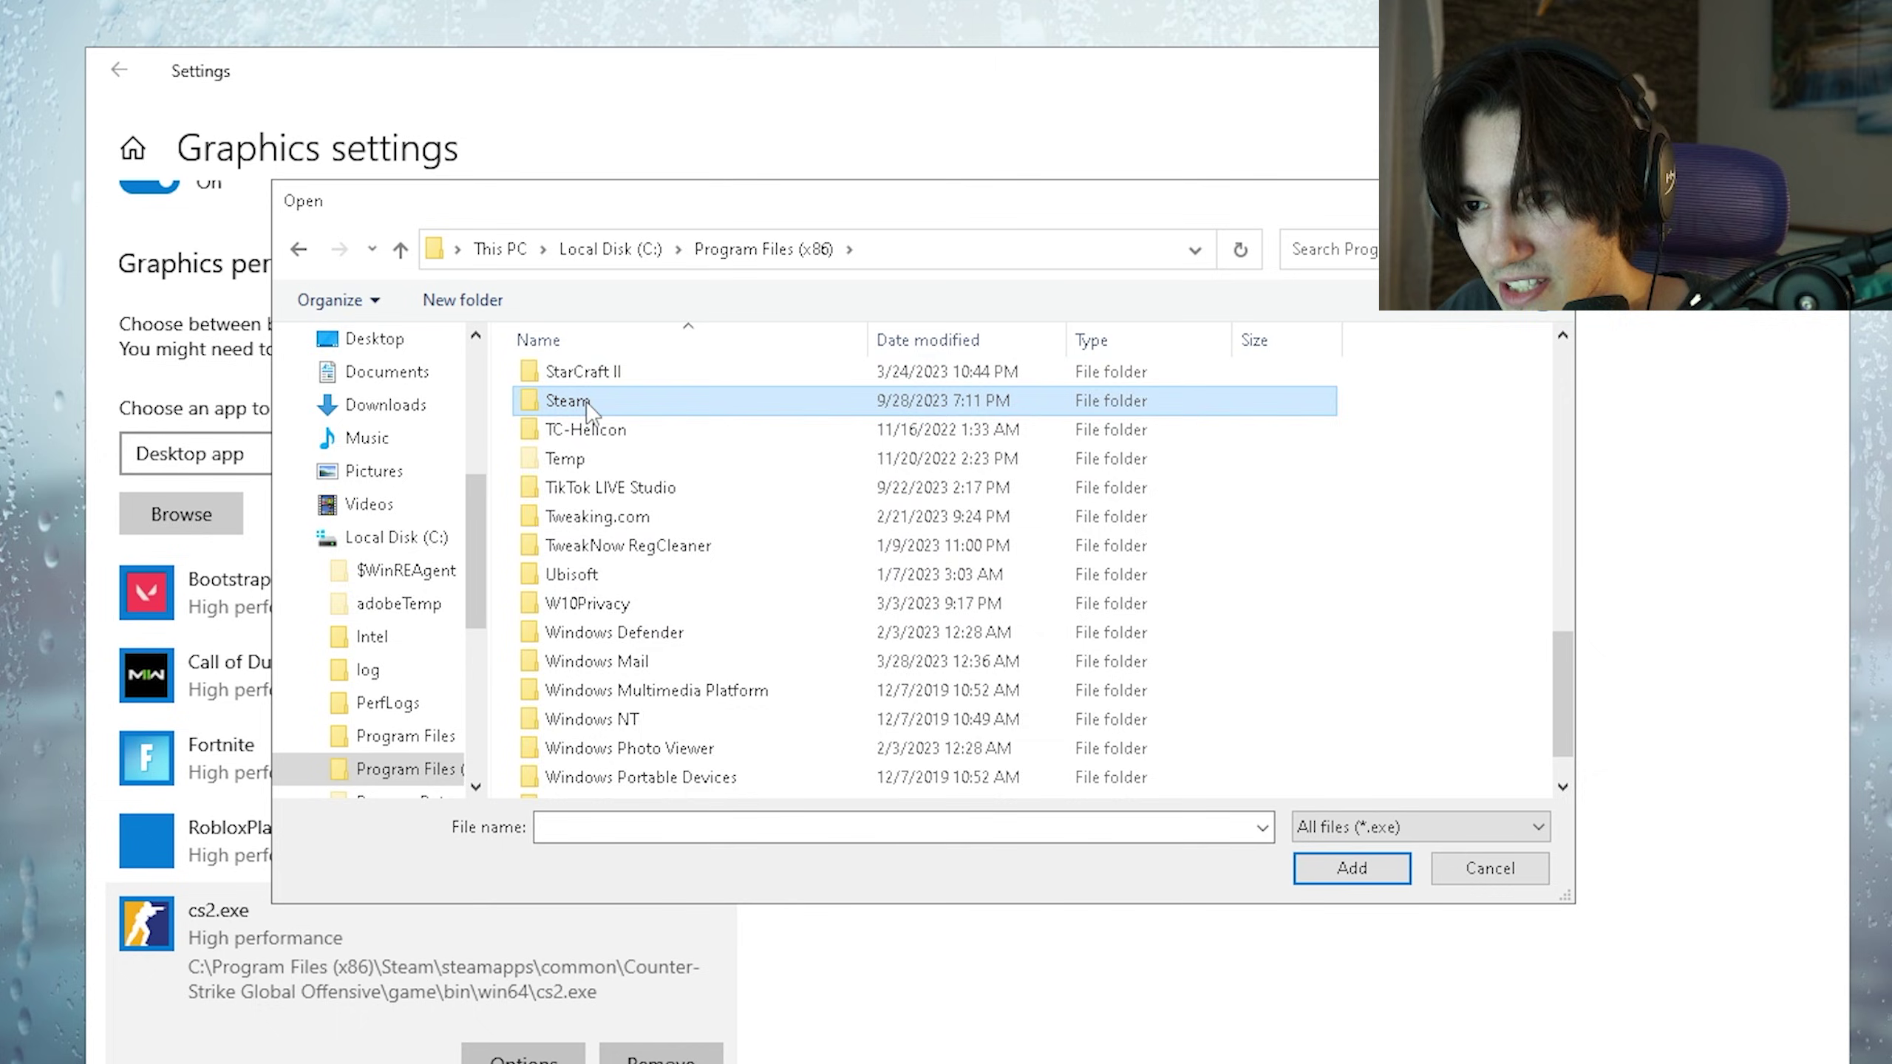
double_click(567, 400)
scroll(595, 640, down, 3)
double_click(599, 641)
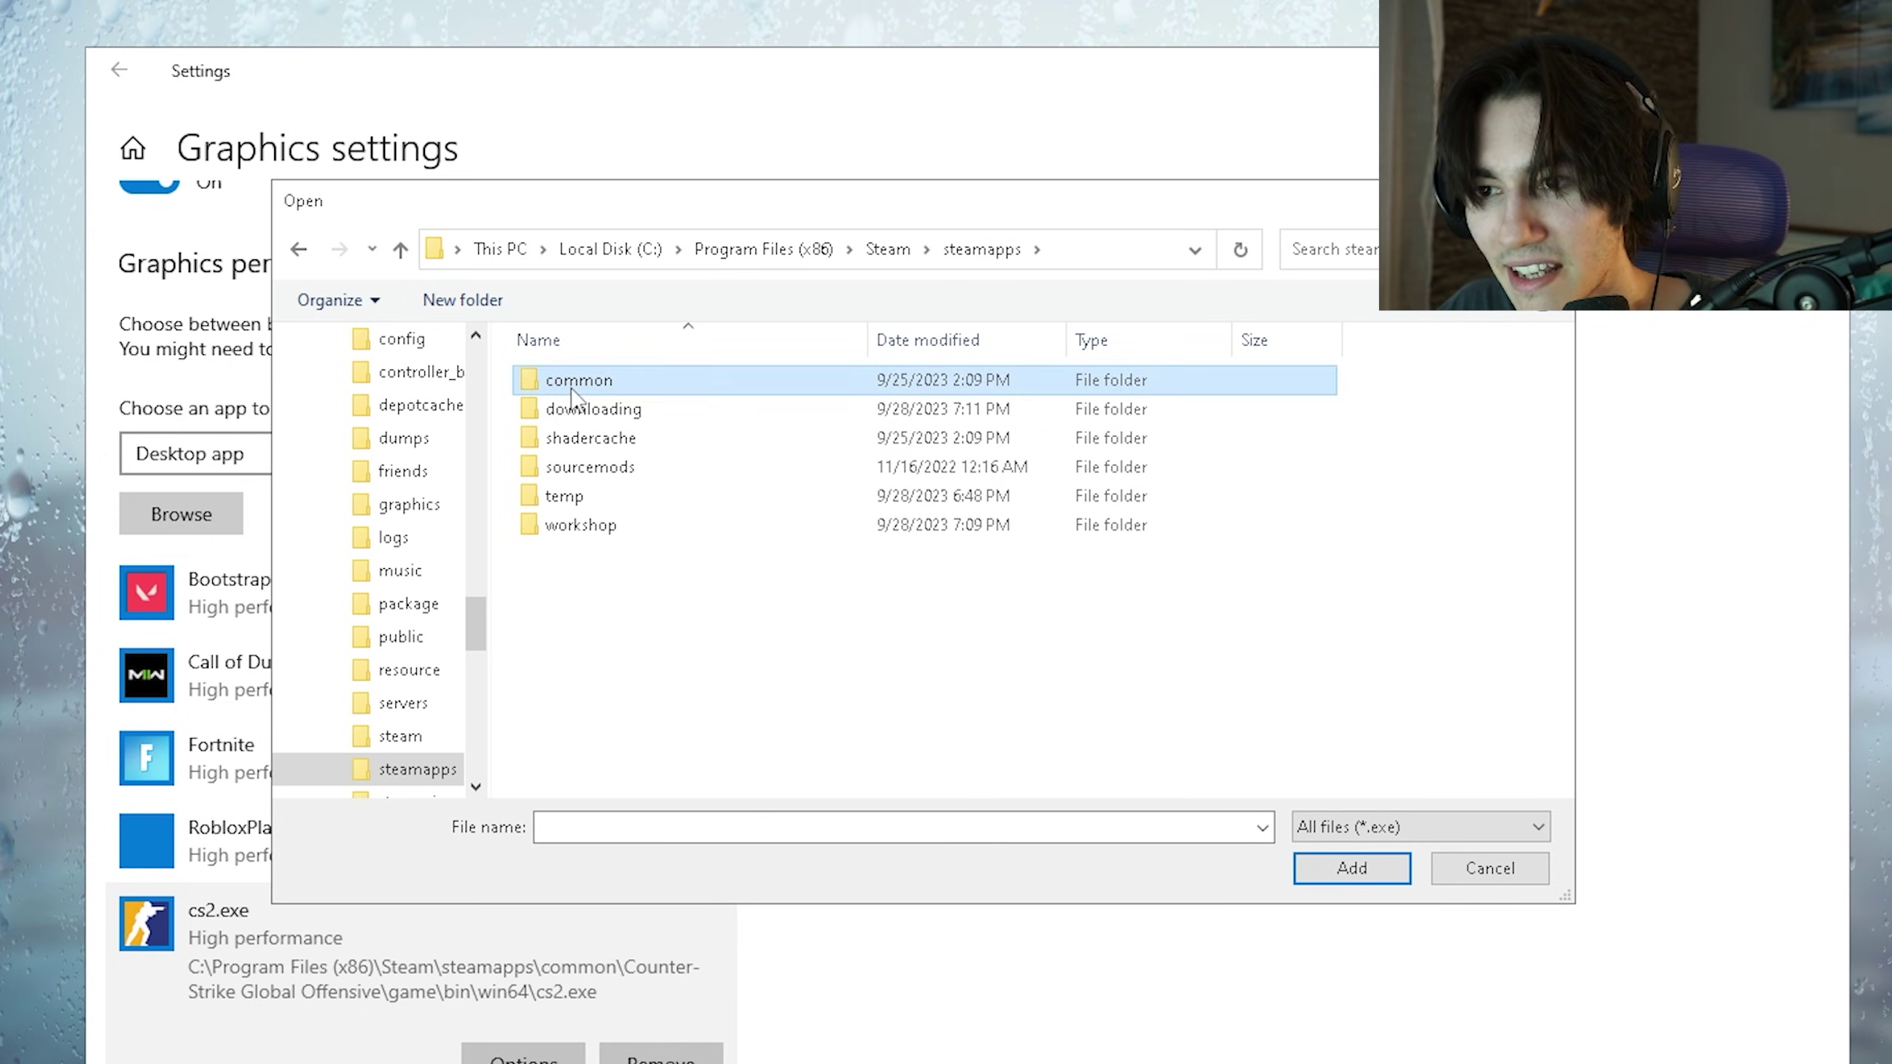
double_click(572, 381)
- Add cs2.exe from Counter-Strike Global Offensive\game\bin\win64 to the graphics performance preference list
click(648, 583)
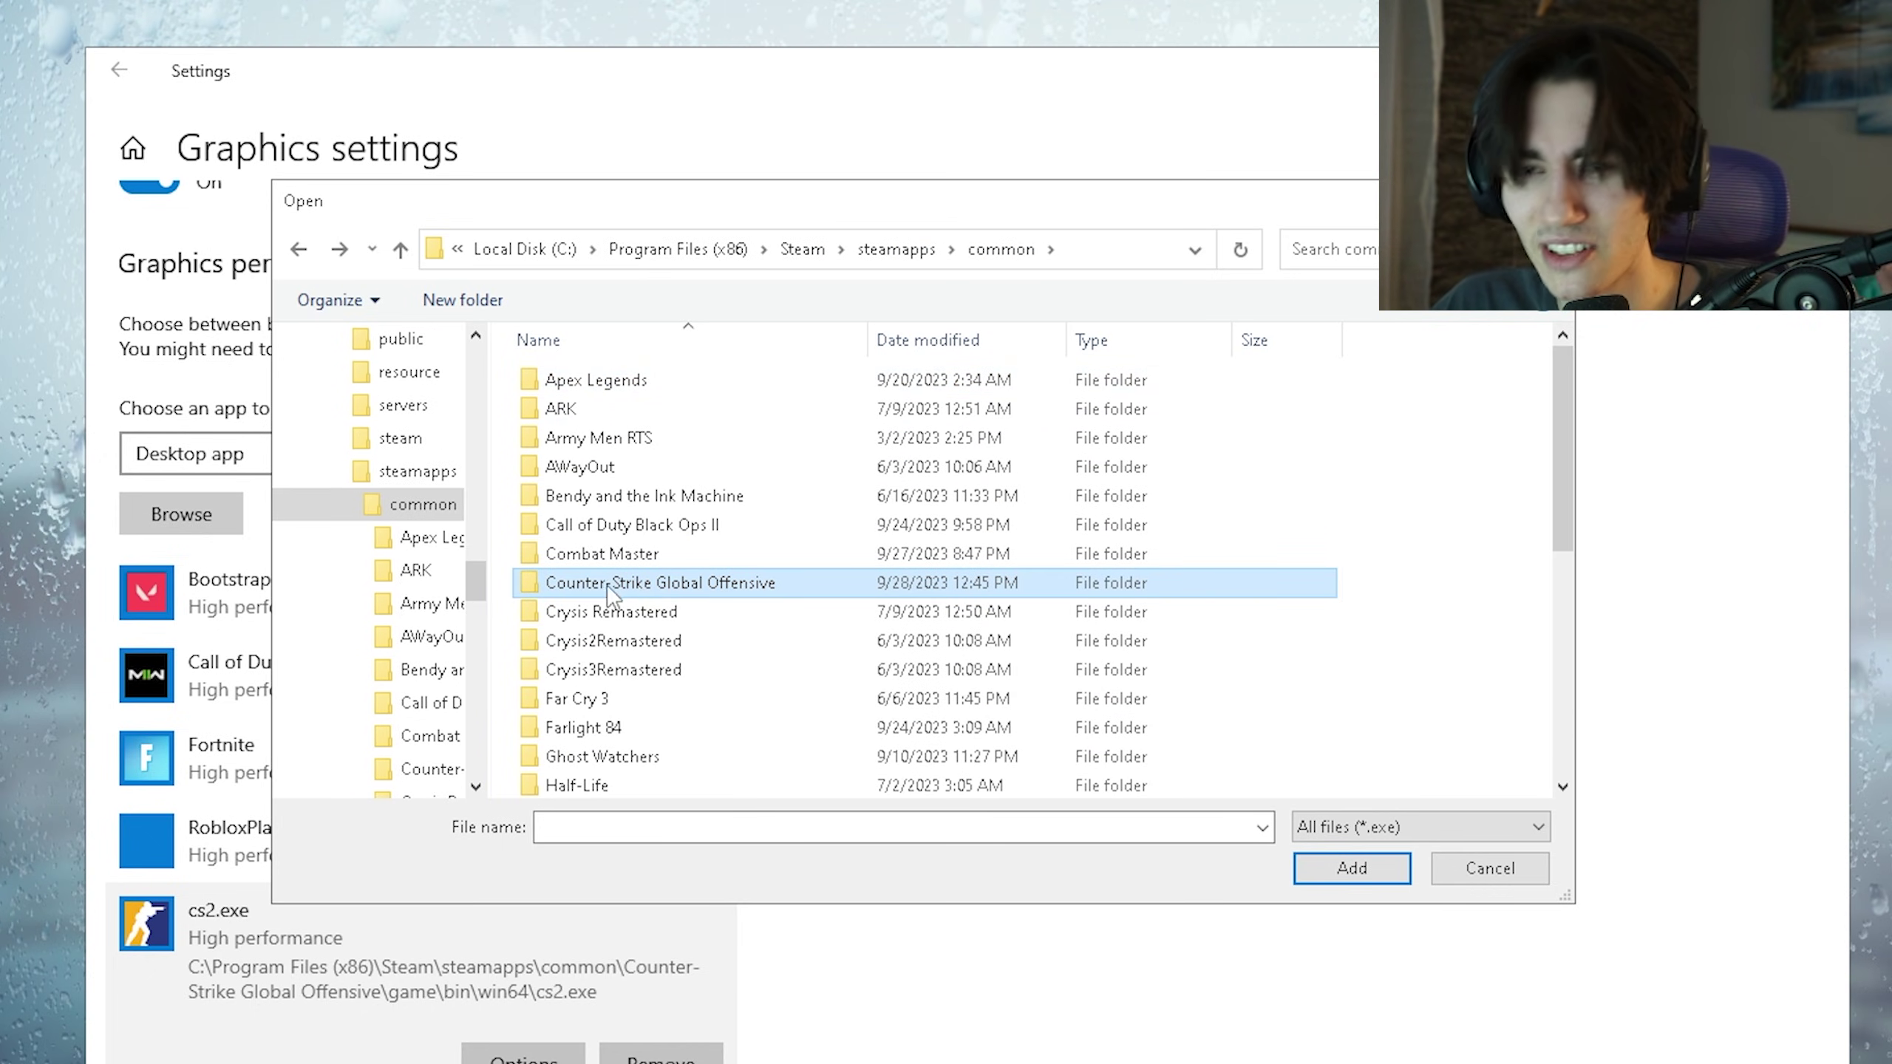
double_click(611, 585)
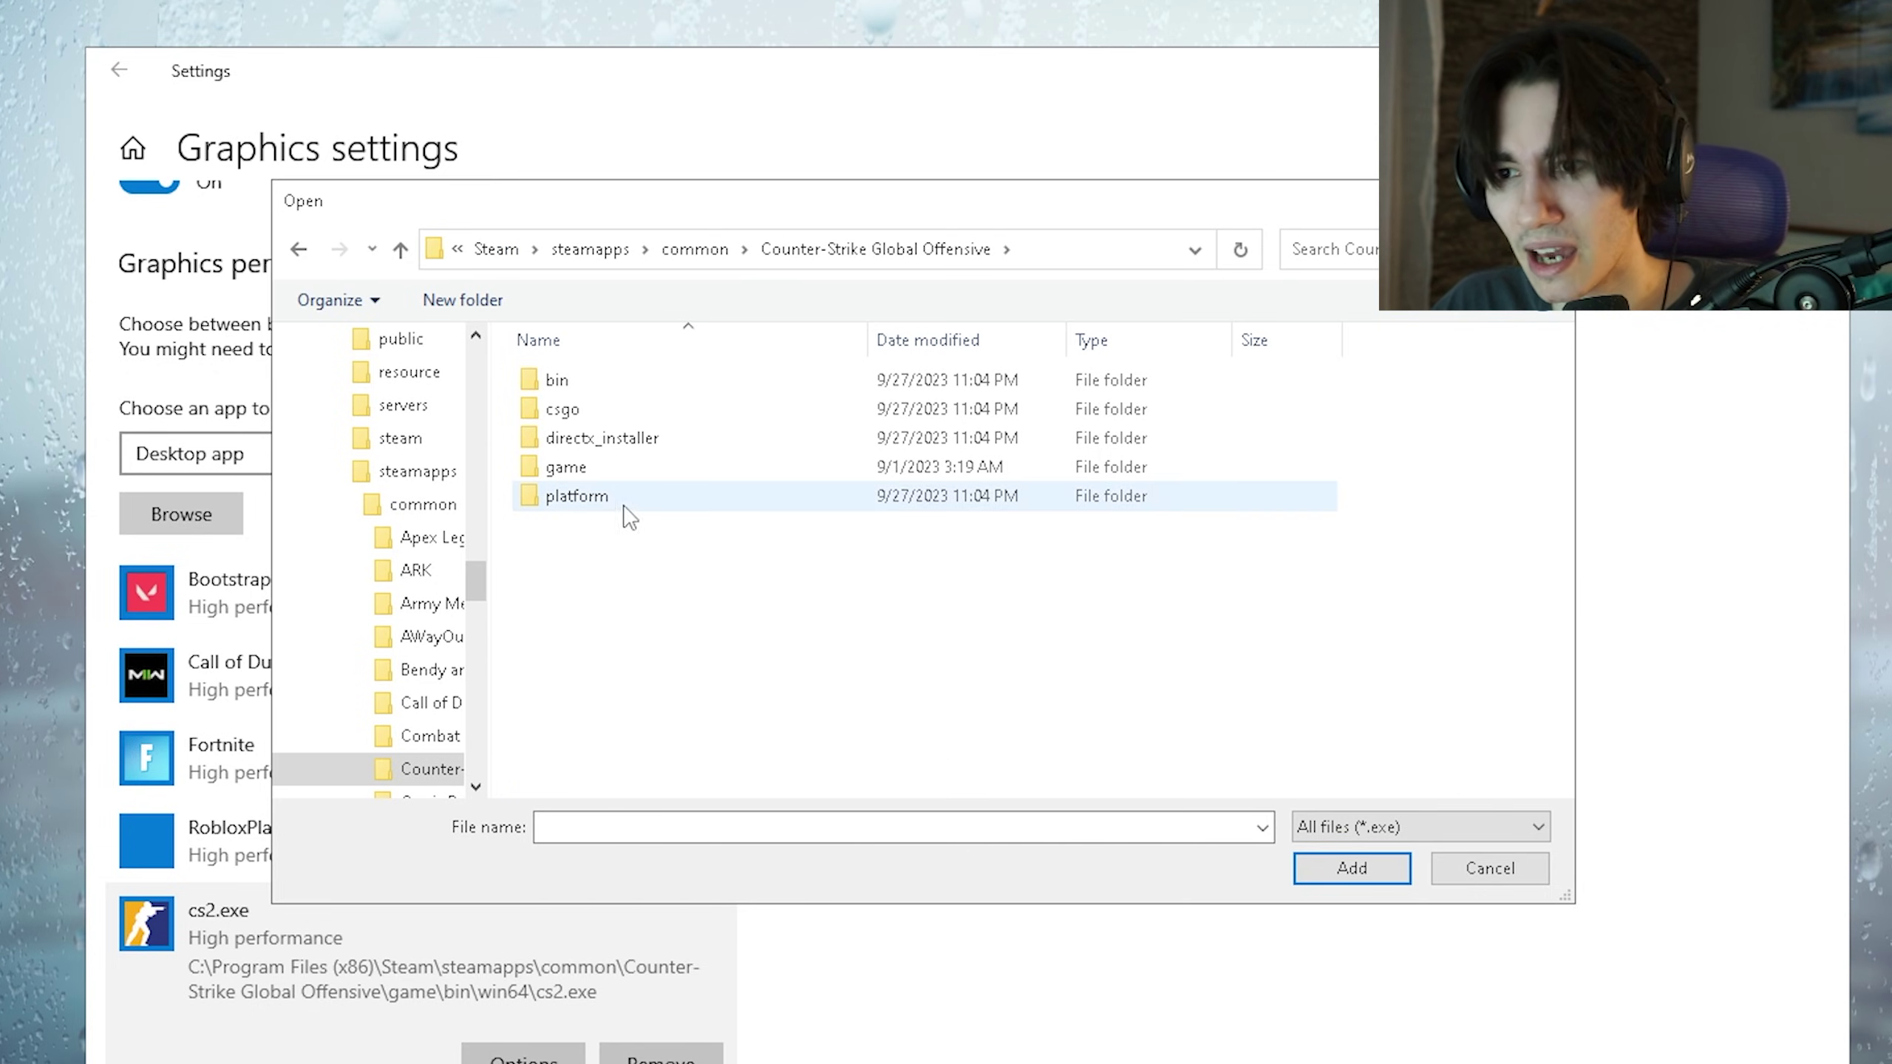
double_click(566, 468)
double_click(568, 381)
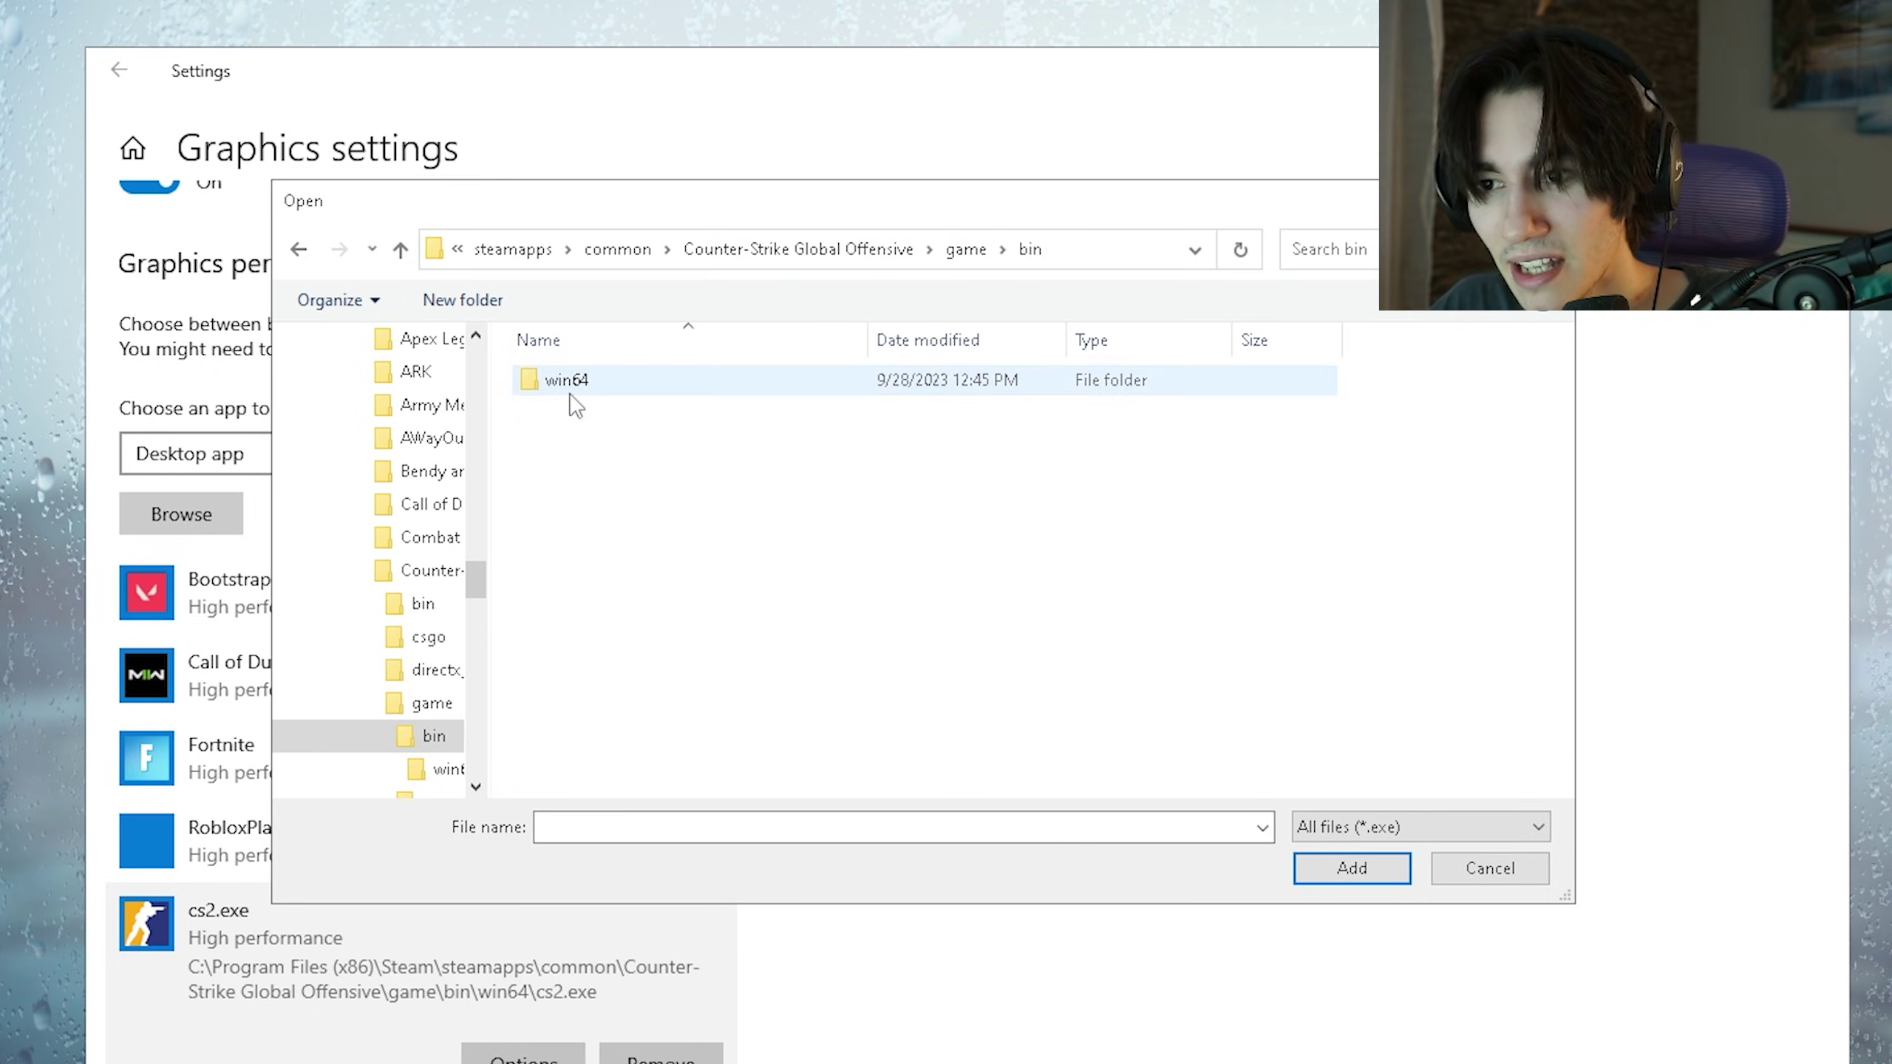
double_click(570, 383)
click(555, 439)
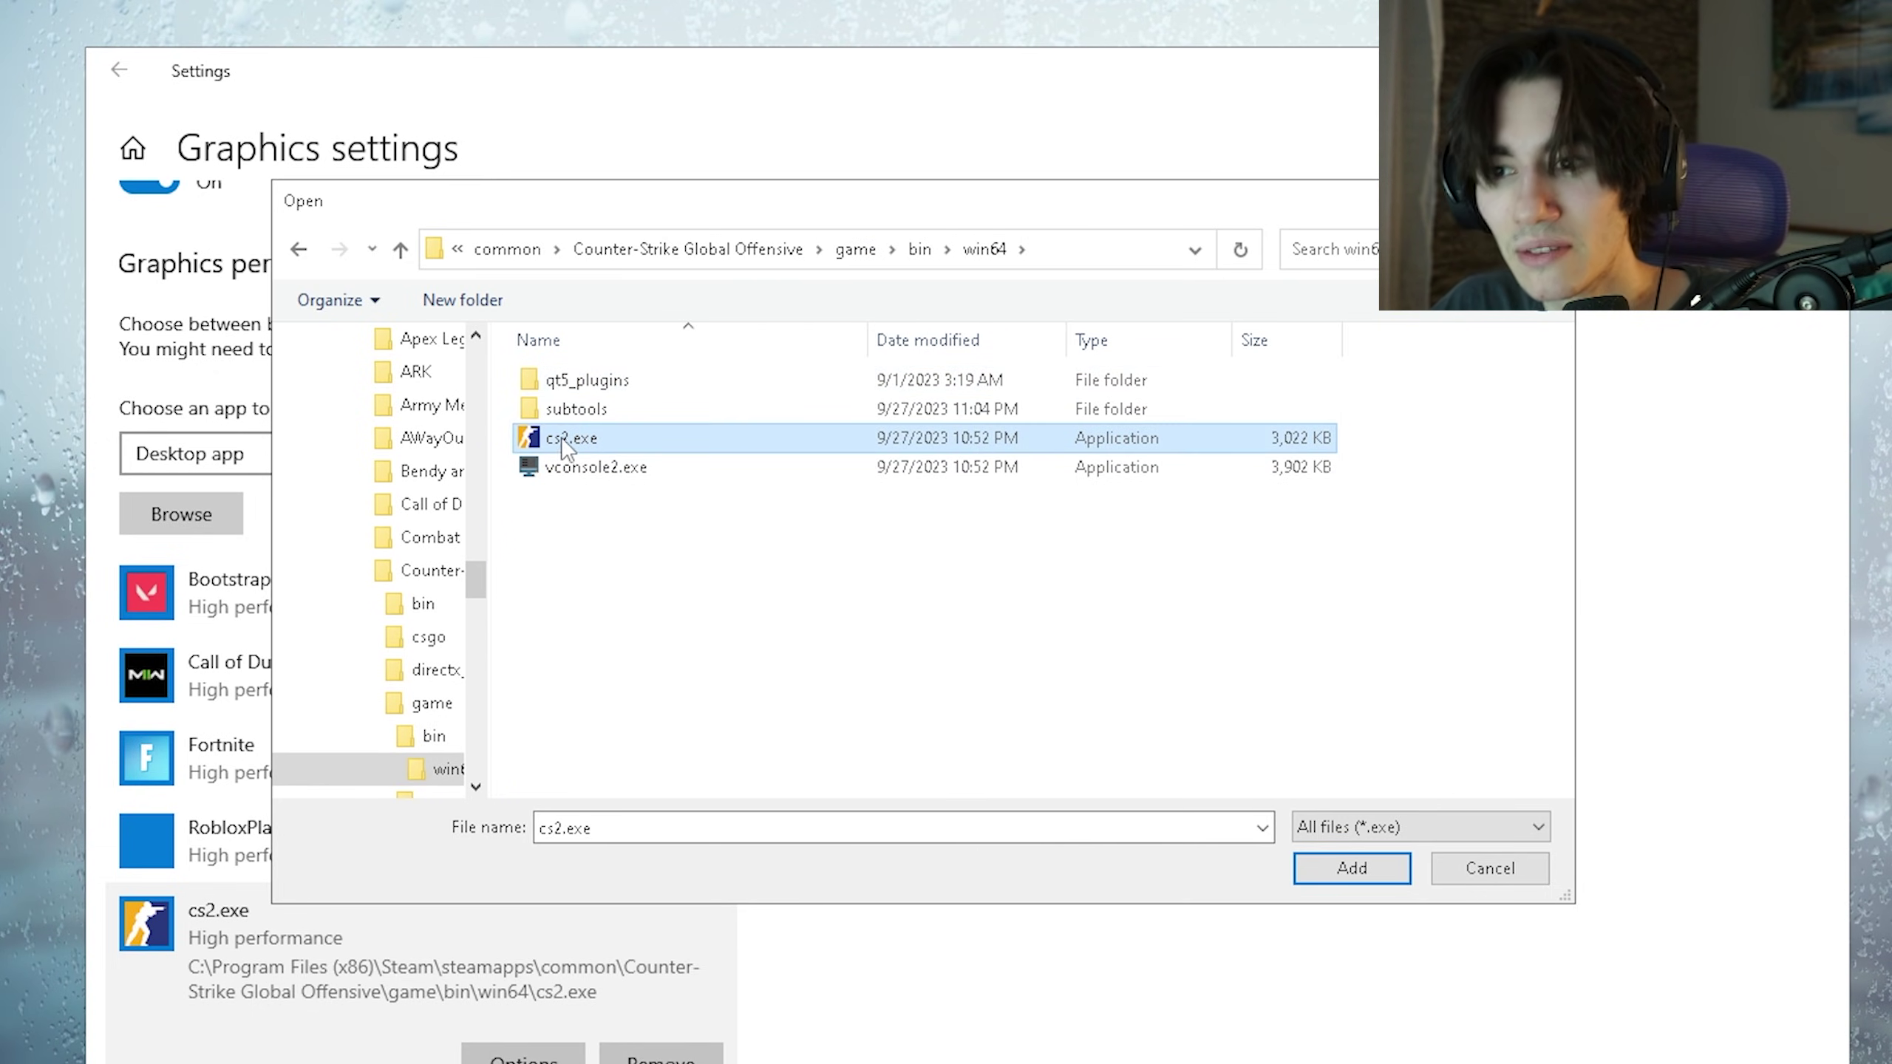
key(Return)
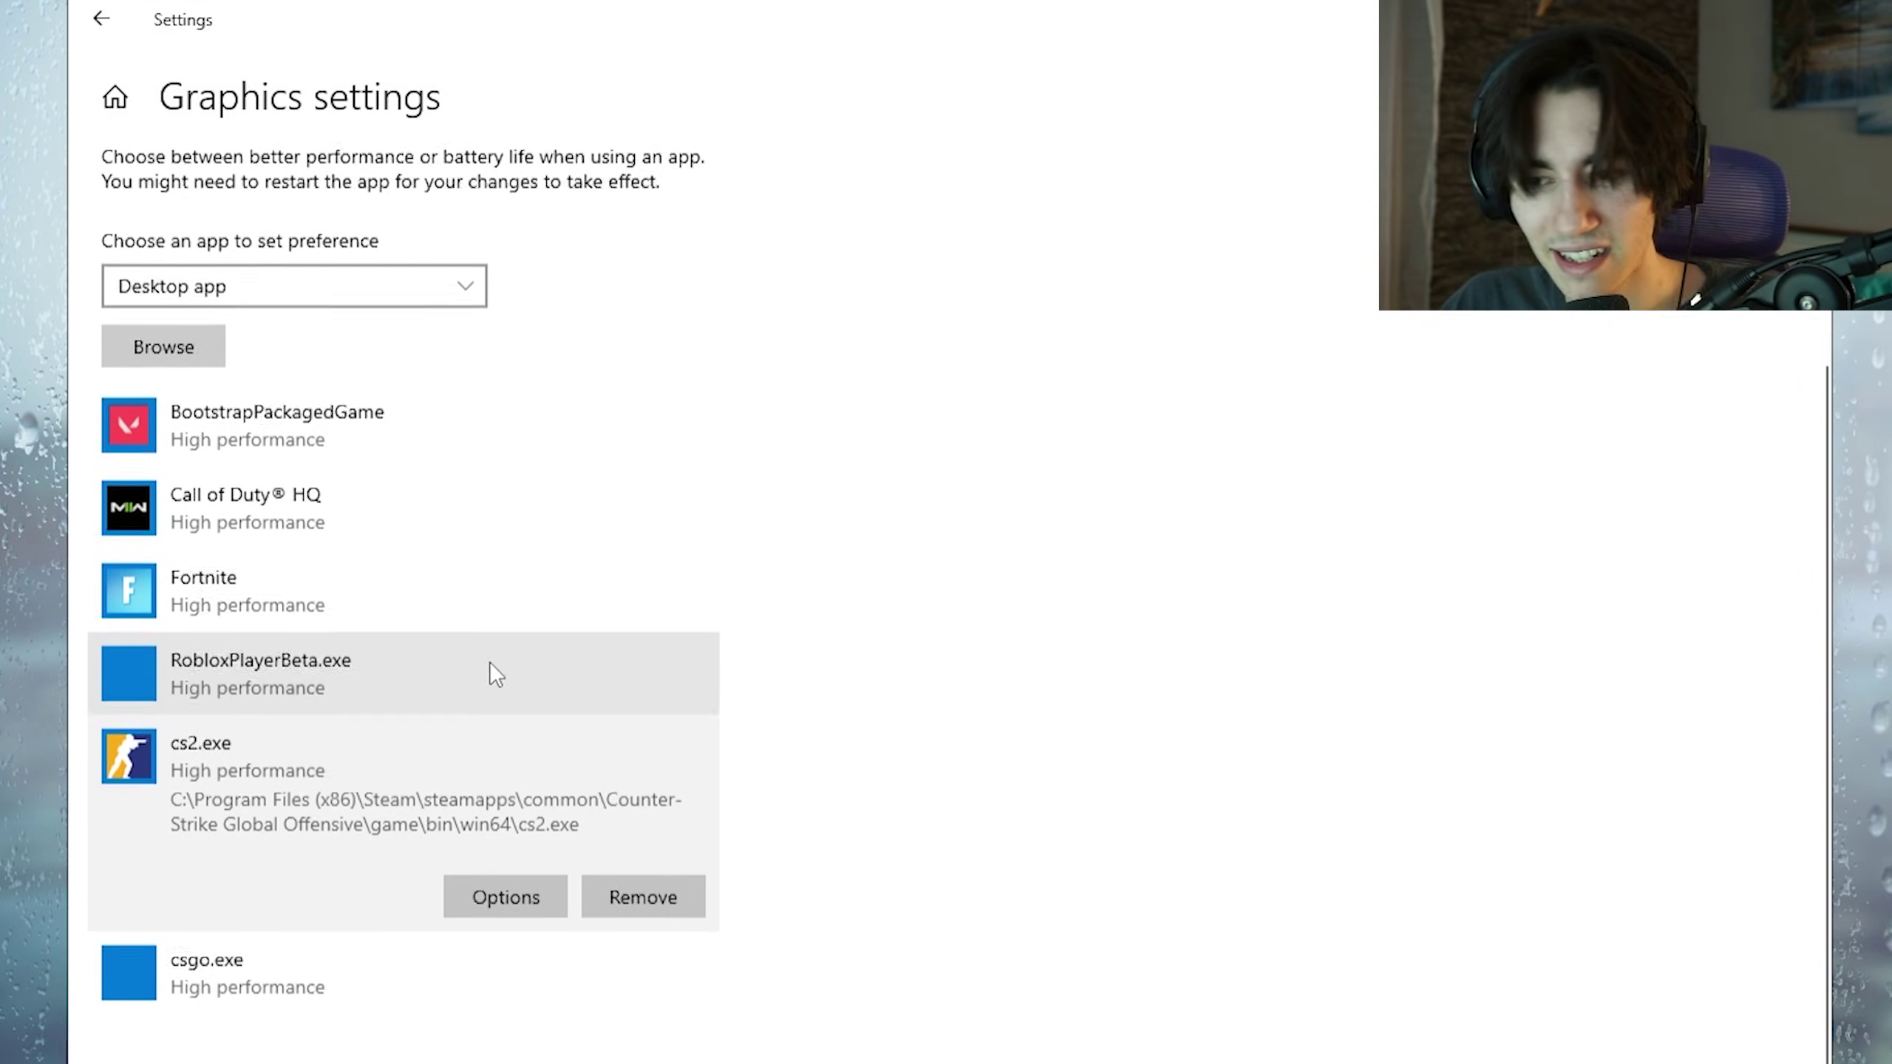
- Save the graphics preference of cs2.exe as High performance
scroll(372, 660, down, 2)
click(496, 880)
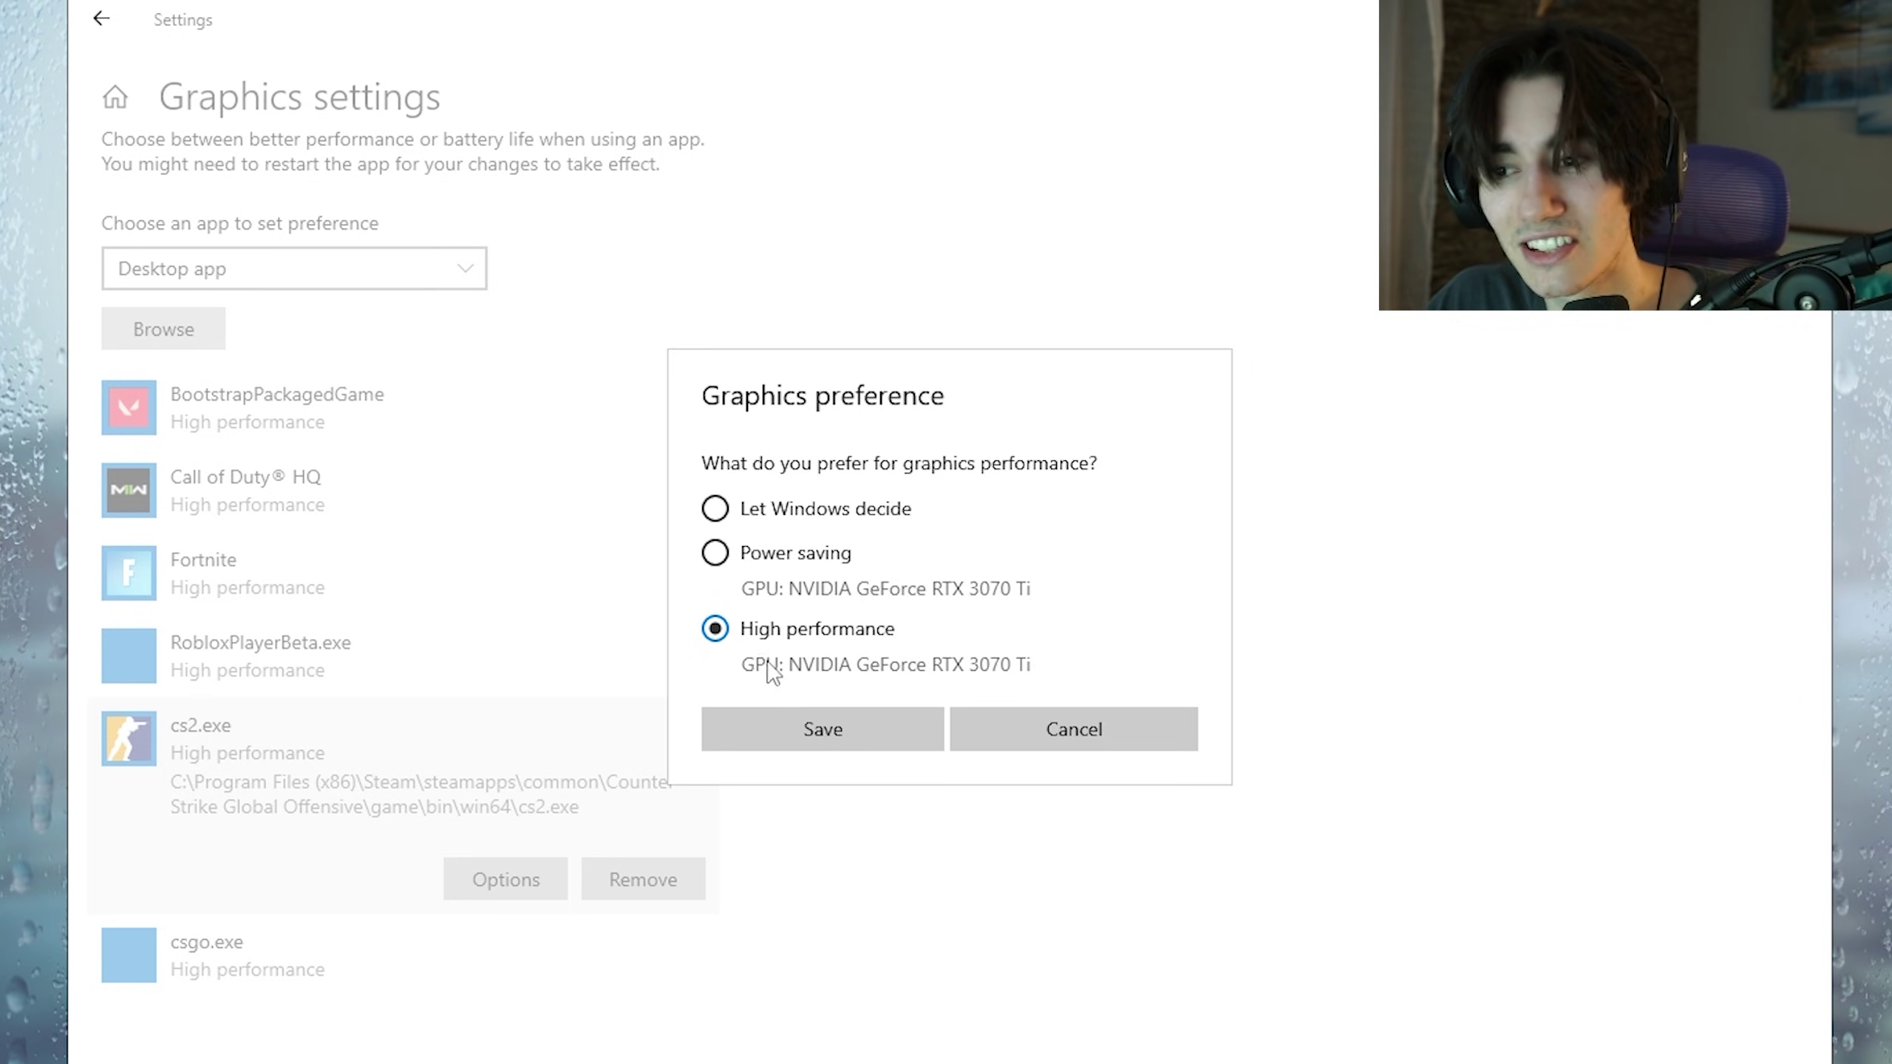
click(814, 732)
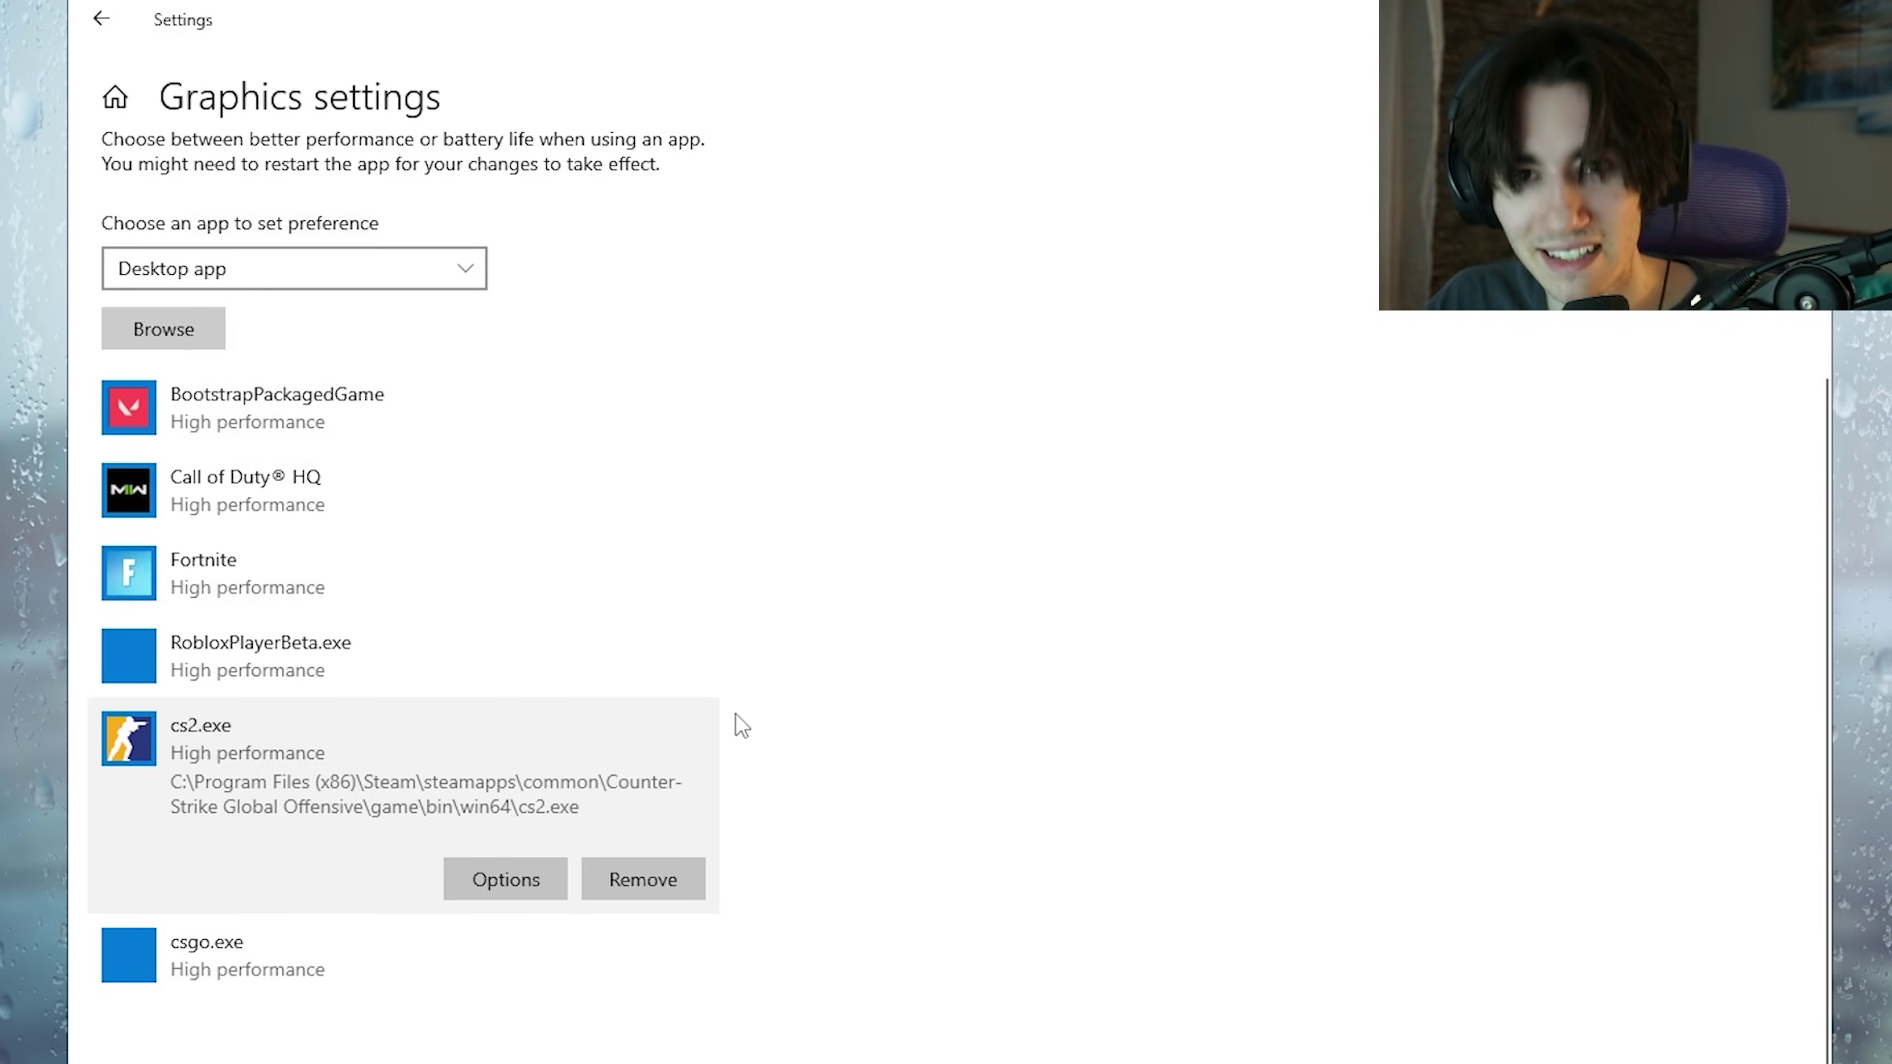